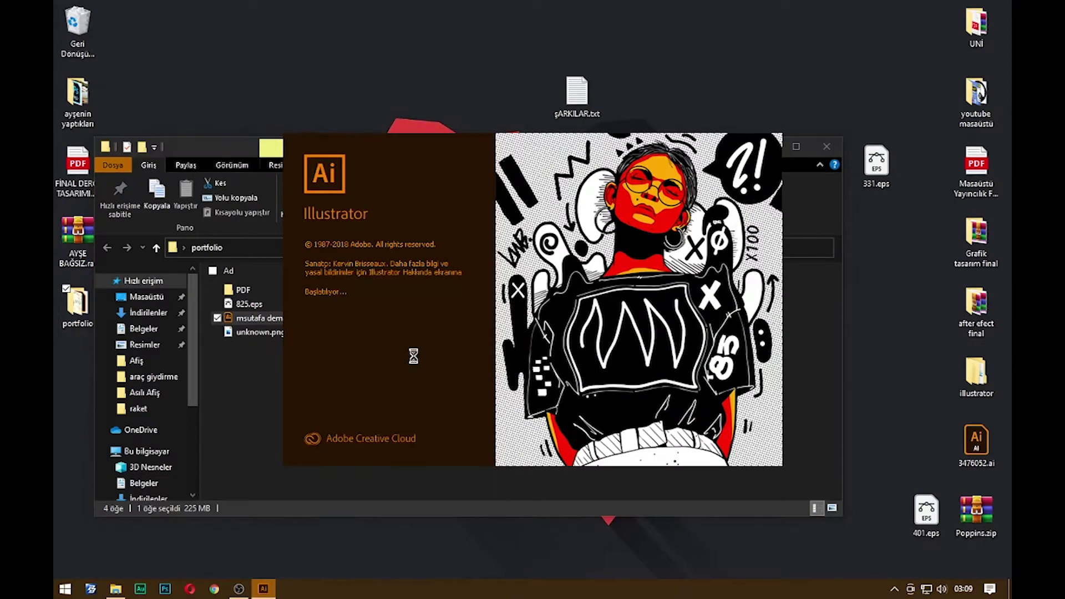
Open the PDF folder and its example portfolio PDF while Illustrator loads
double_click(294, 290)
double_click(369, 294)
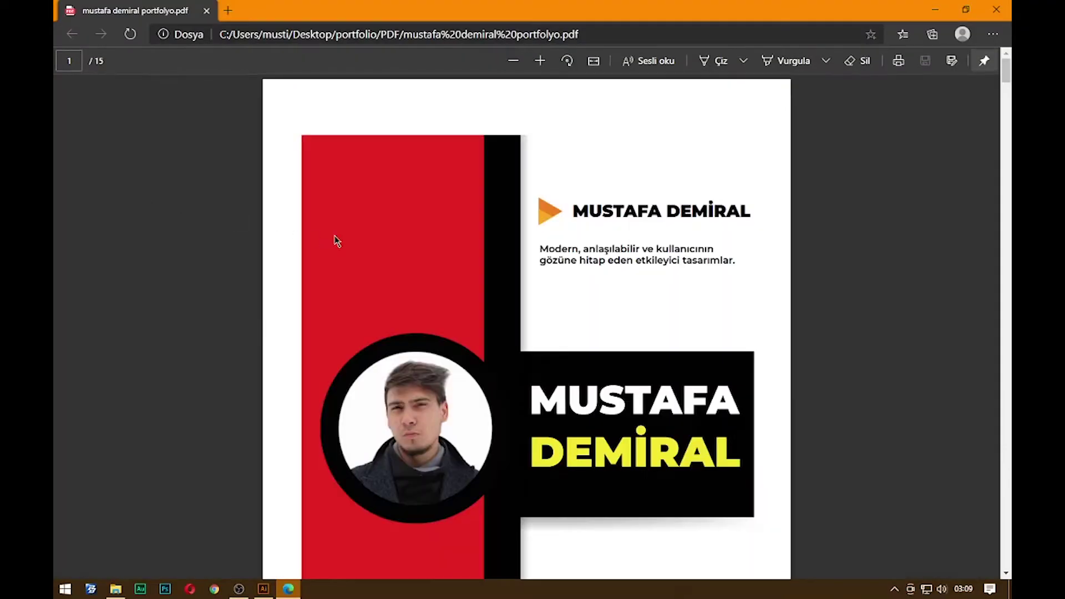
Page through the example portfolio PDF to the business card pages, then close Edge
scroll(458, 237, down, 2)
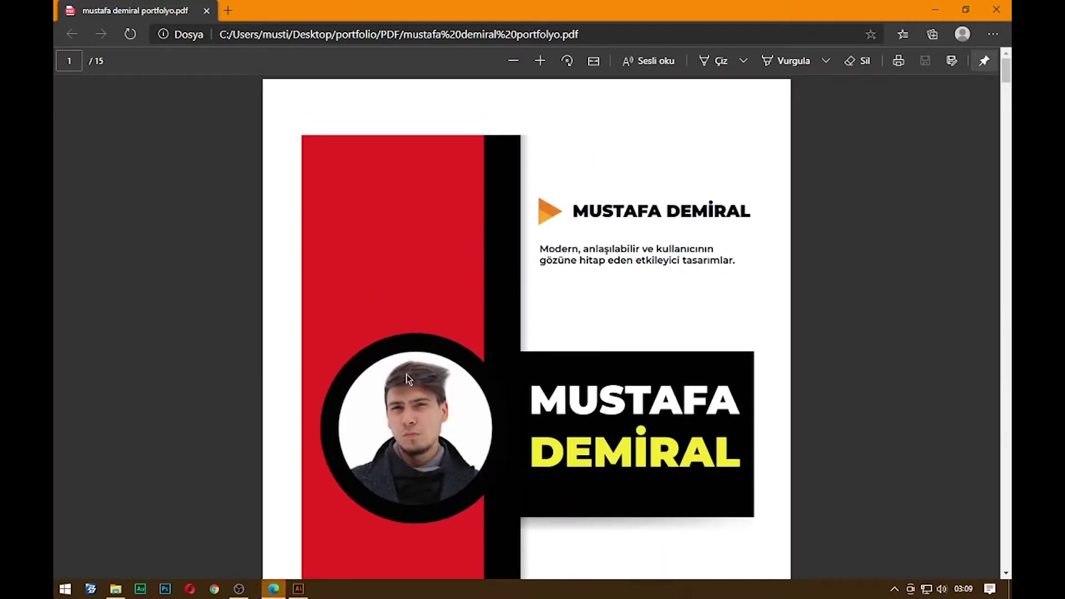
scroll(507, 328, down, 2)
scroll(507, 328, down, 5)
scroll(545, 328, up, 5)
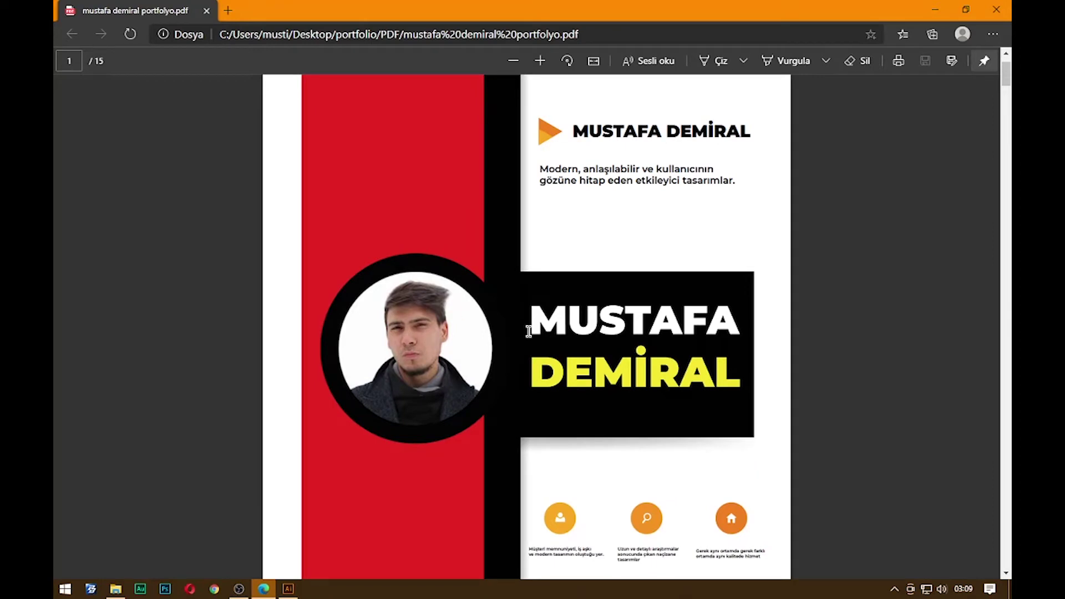
scroll(497, 361, up, 2)
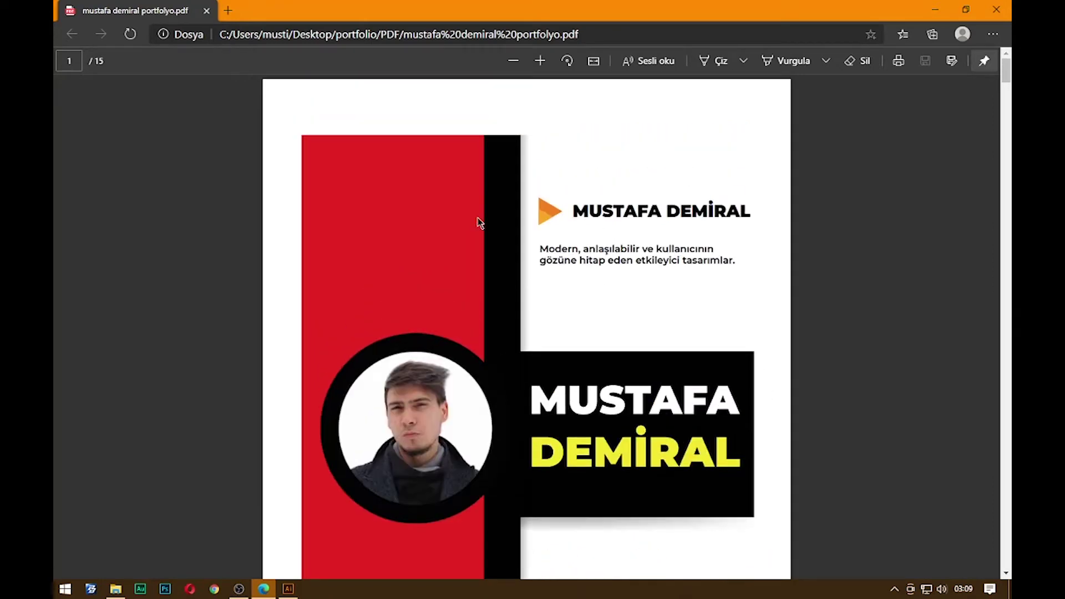
scroll(574, 236, down, 6)
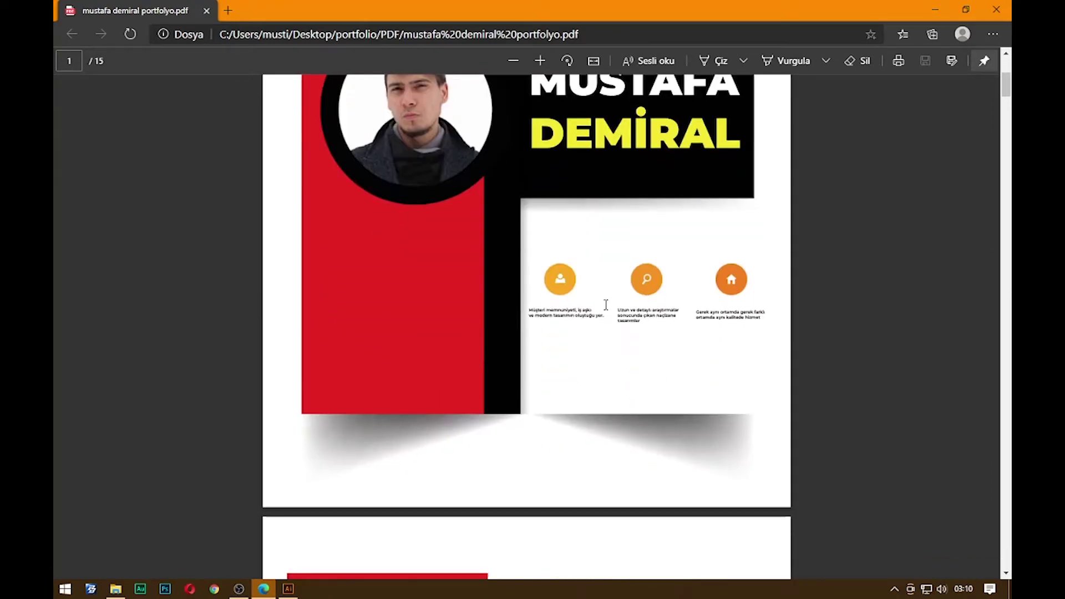
drag(533, 308, 763, 320)
scroll(734, 357, down, 6)
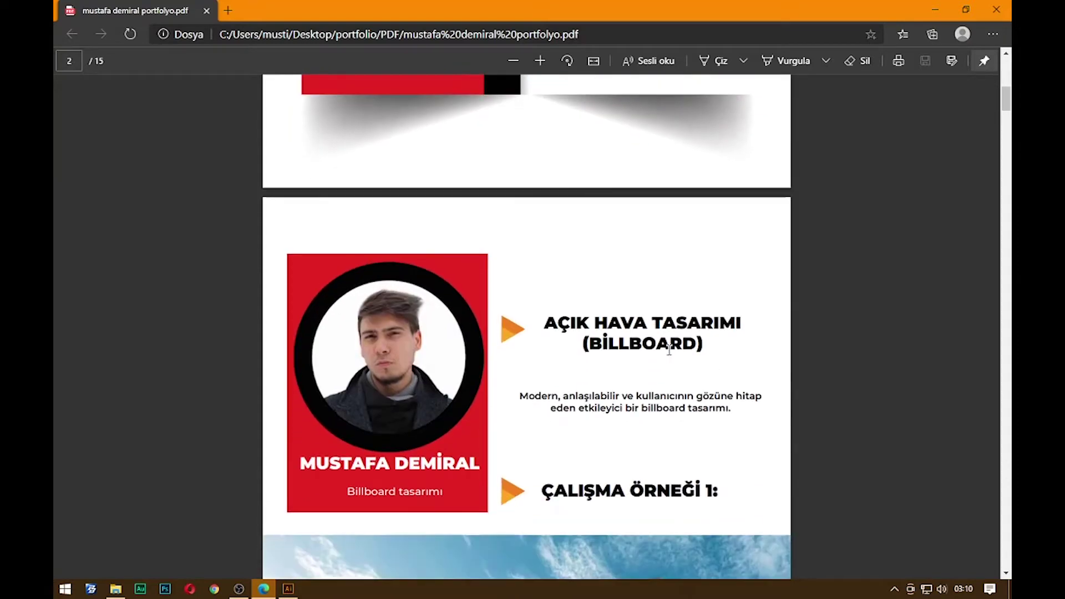
scroll(674, 352, down, 11)
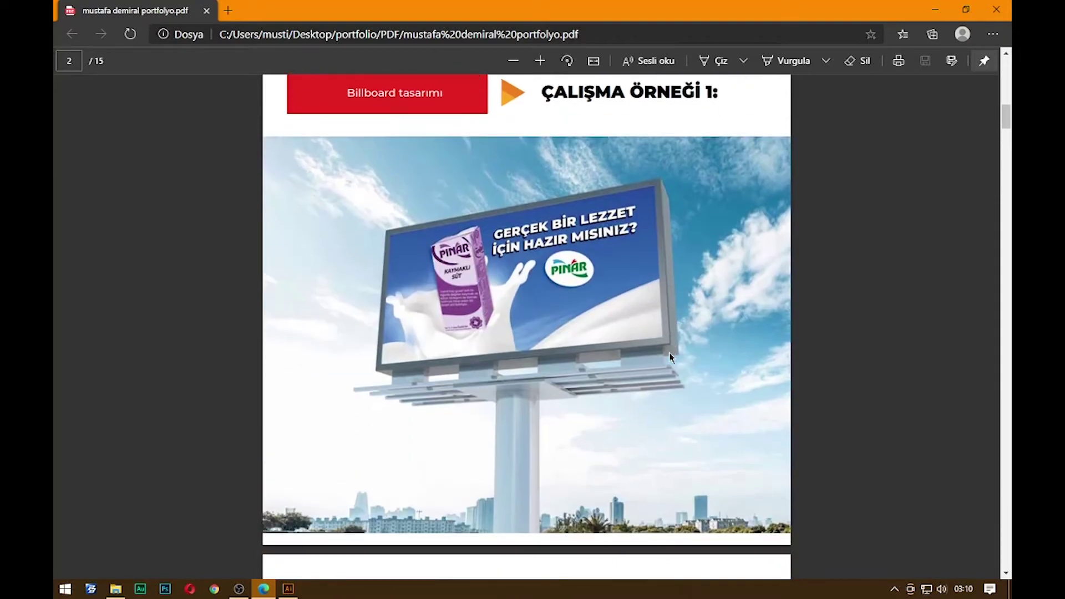
scroll(670, 355, down, 18)
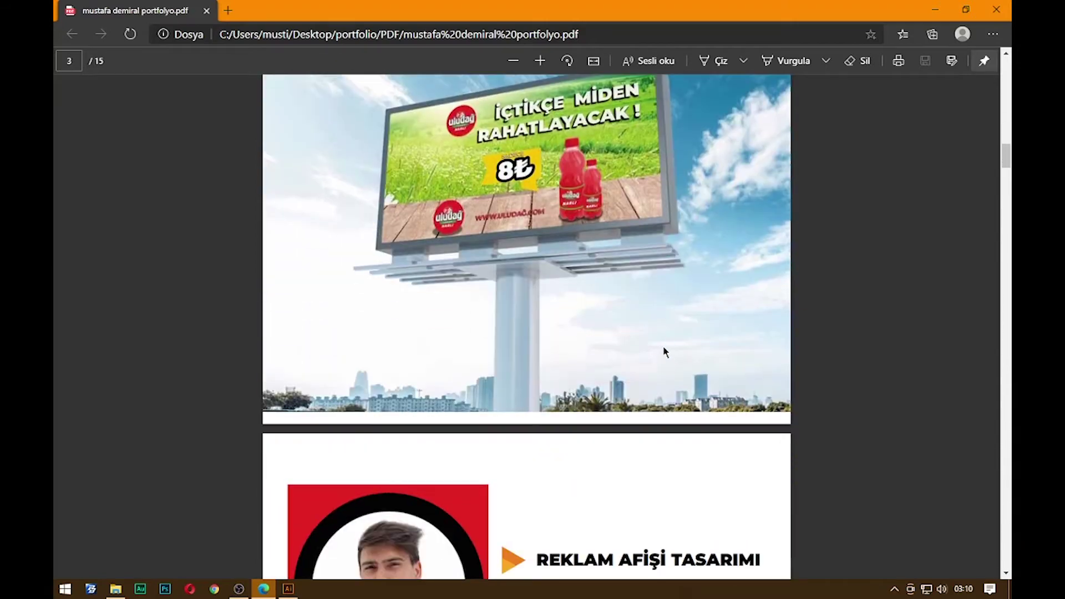
scroll(663, 347, down, 20)
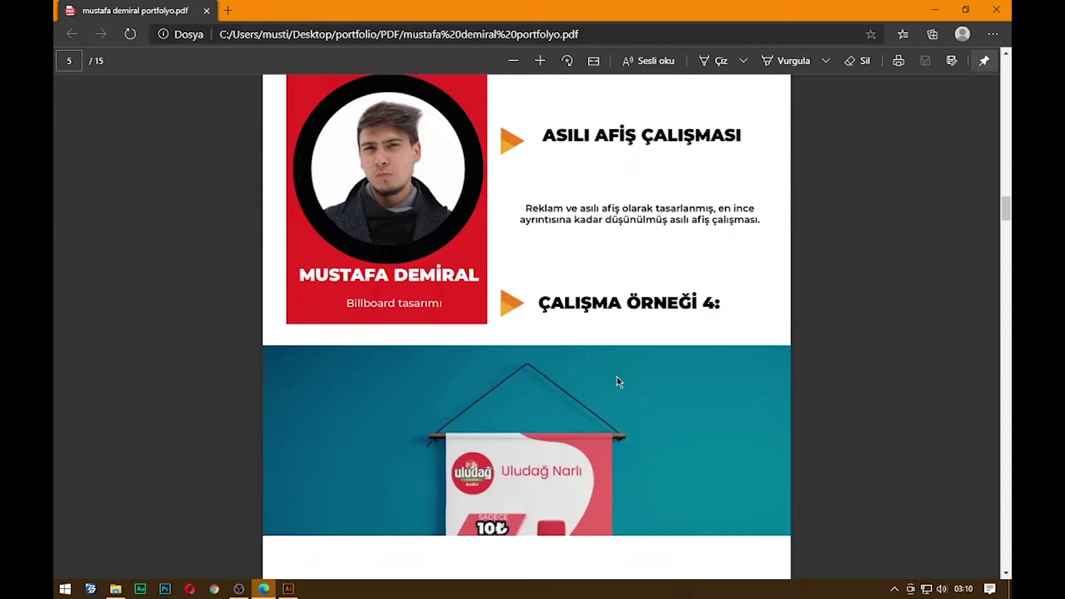
scroll(613, 375, down, 15)
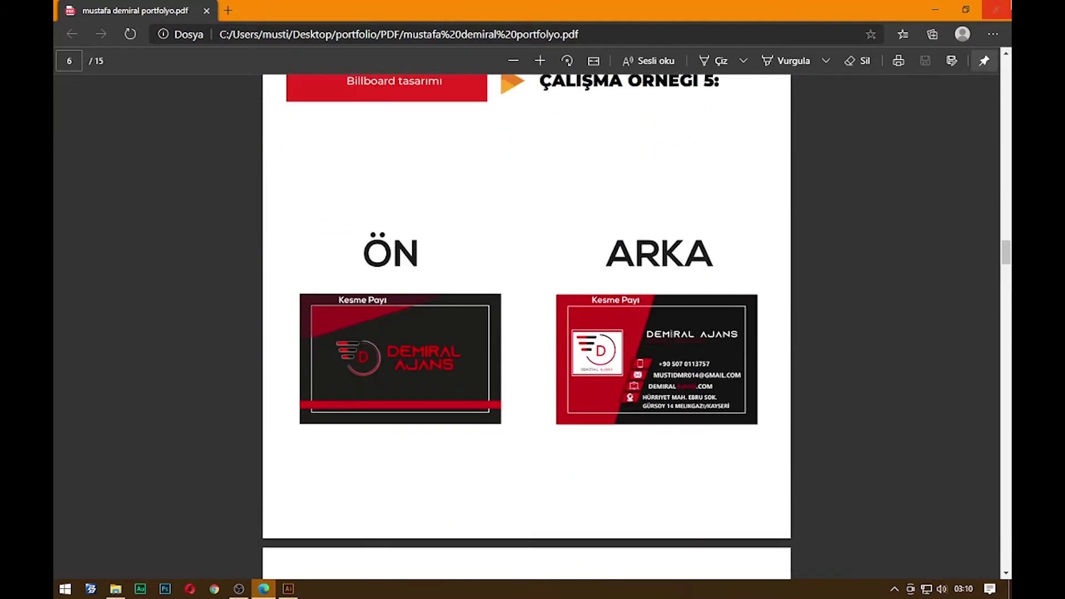
click(996, 10)
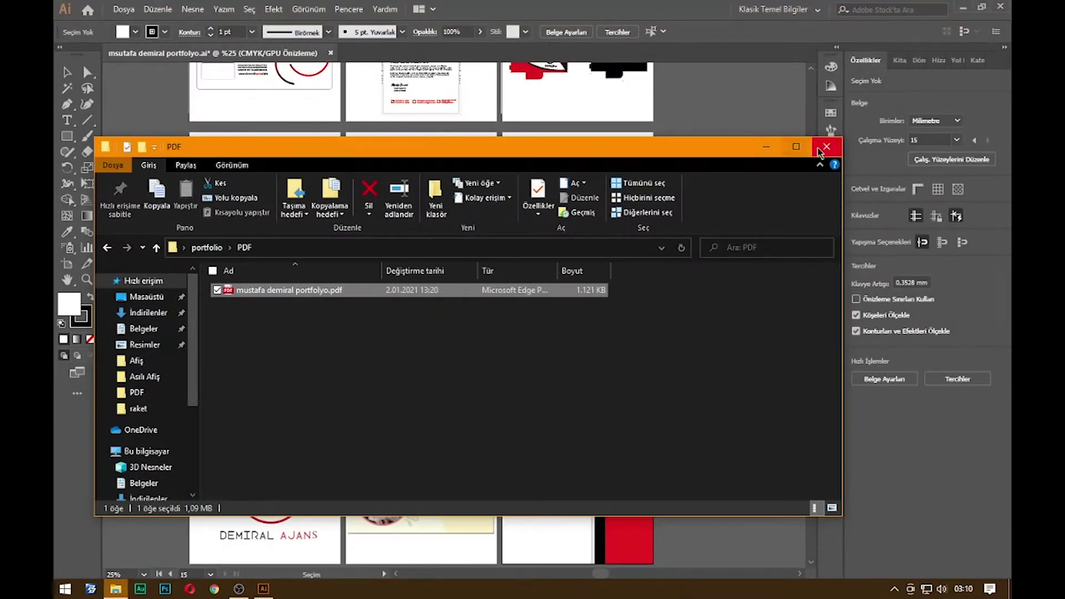
Close Explorer and delete the Uludağ poster image from the hanging-poster artboard
click(826, 147)
scroll(688, 294, up, 5)
scroll(669, 337, up, 2)
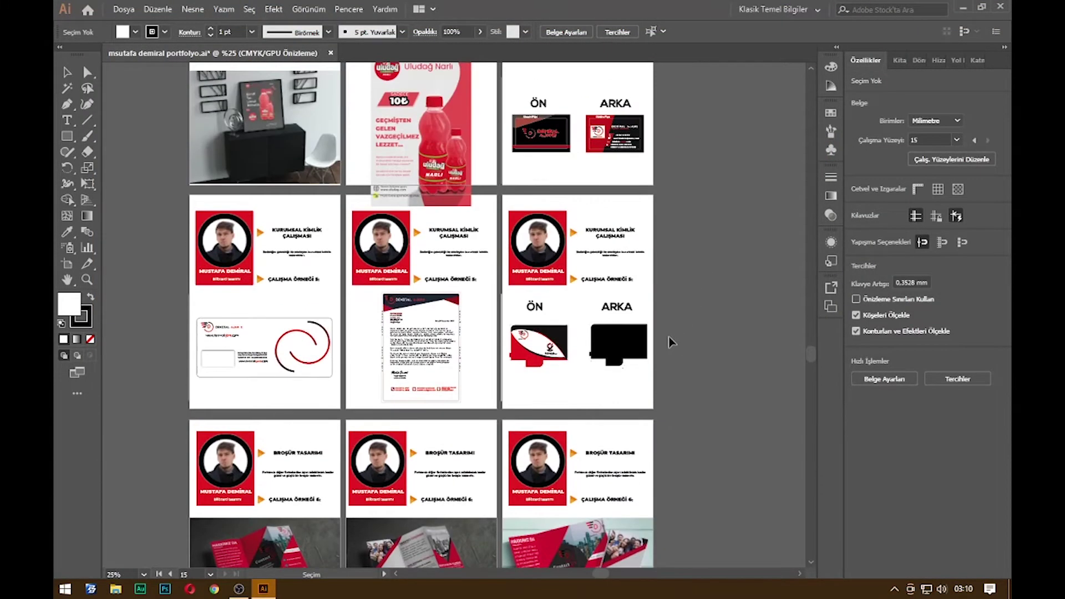
scroll(675, 324, up, 4)
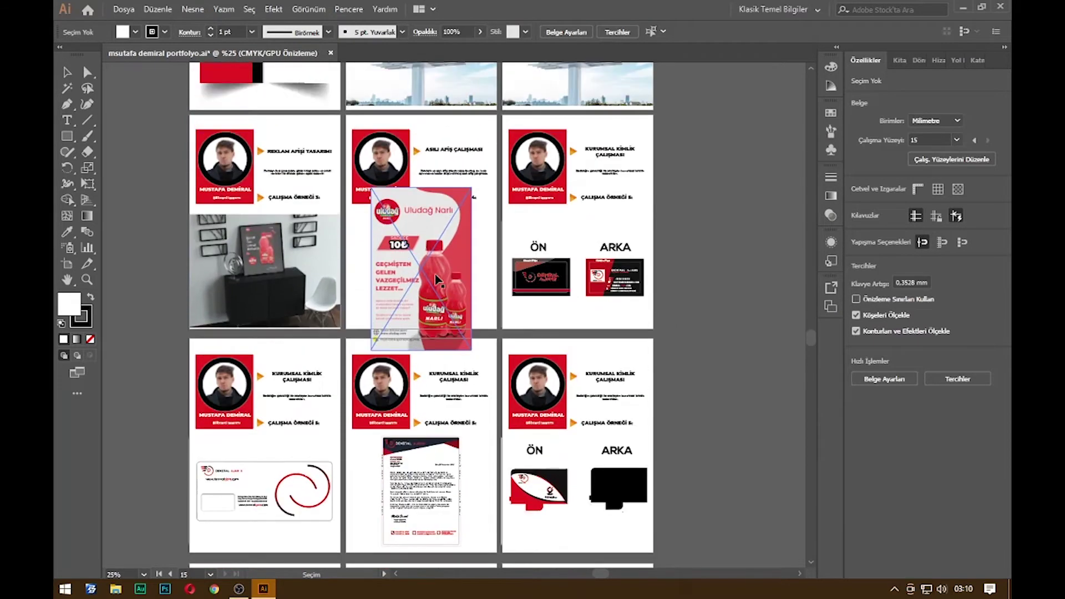
click(427, 263)
drag(472, 188, 446, 272)
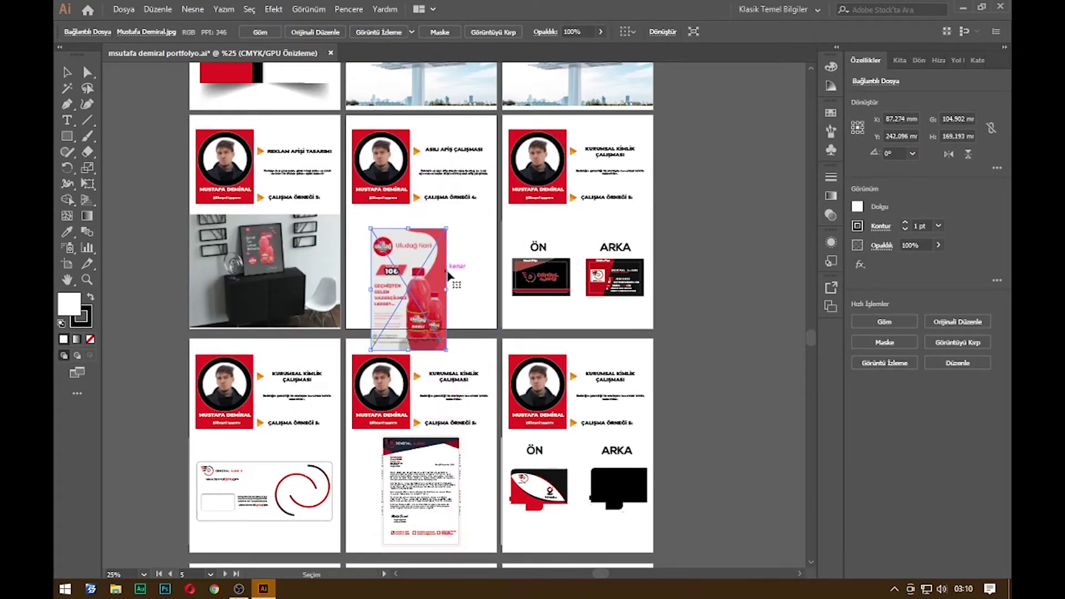
key(Delete)
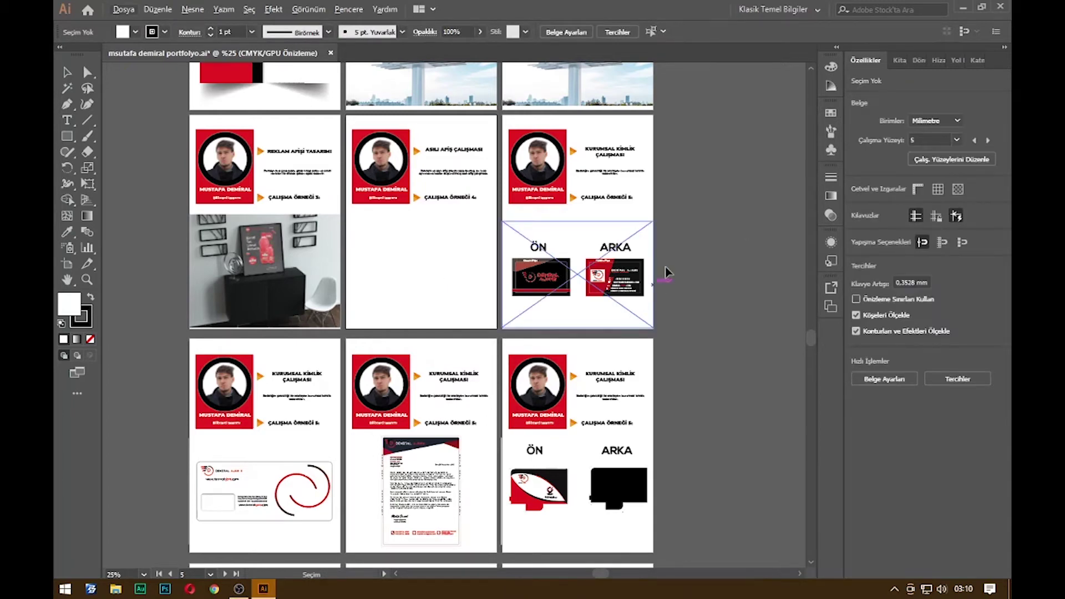
Close the old portfolio document's tab
scroll(656, 291, up, 5)
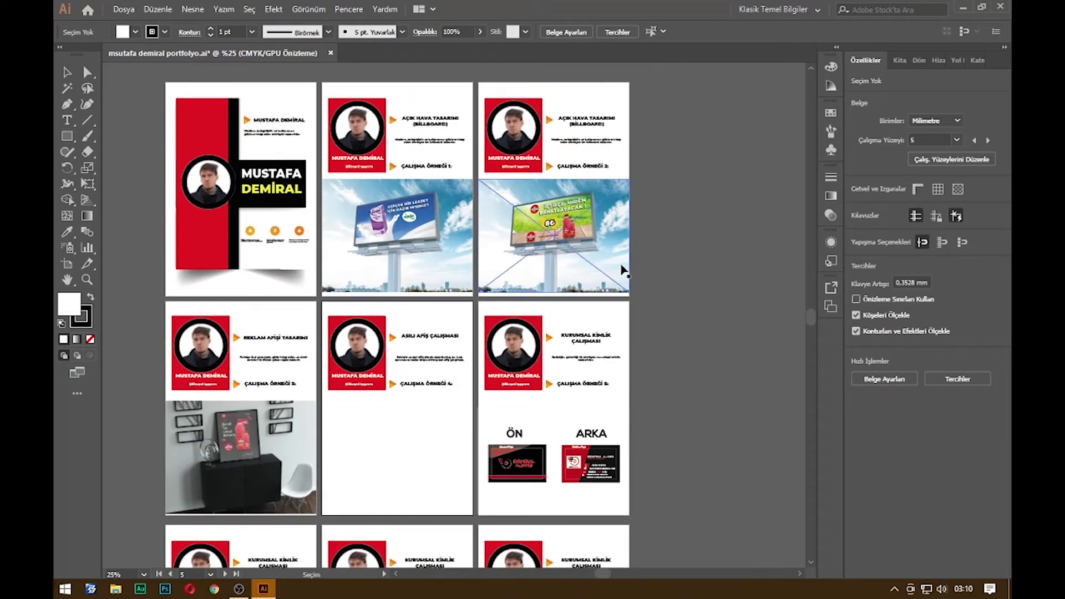
key(XF86AudioLowerVolume)
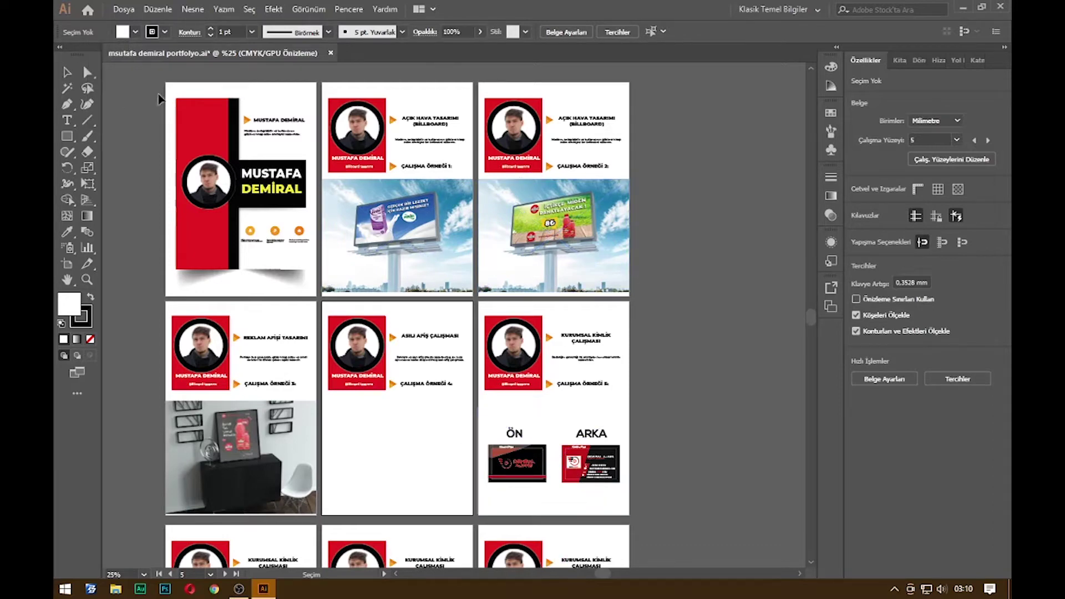
scroll(390, 340, down, 3)
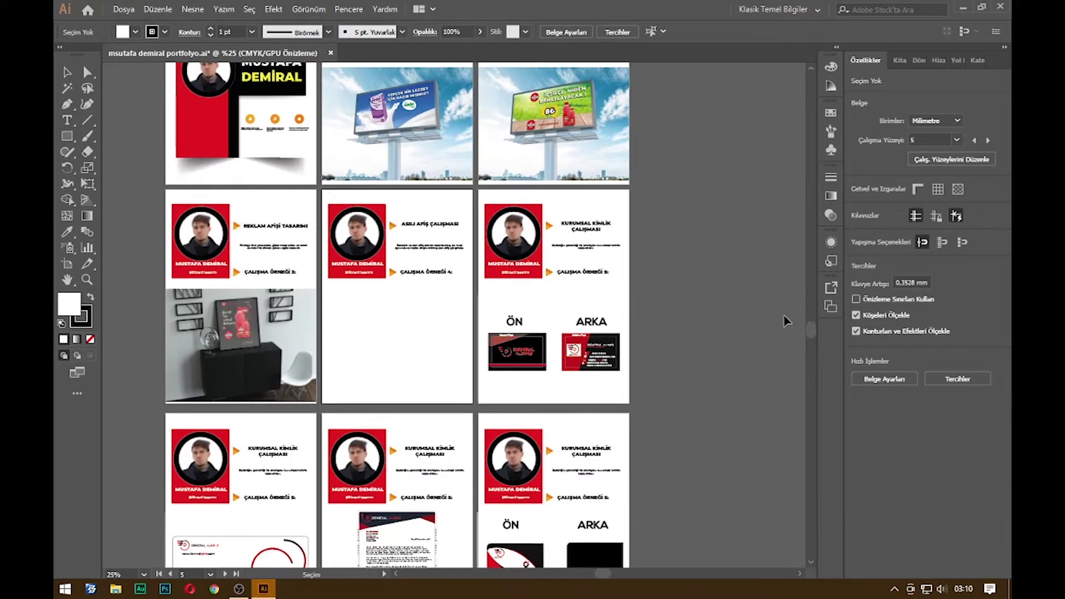
drag(811, 327, 720, 358)
click(331, 53)
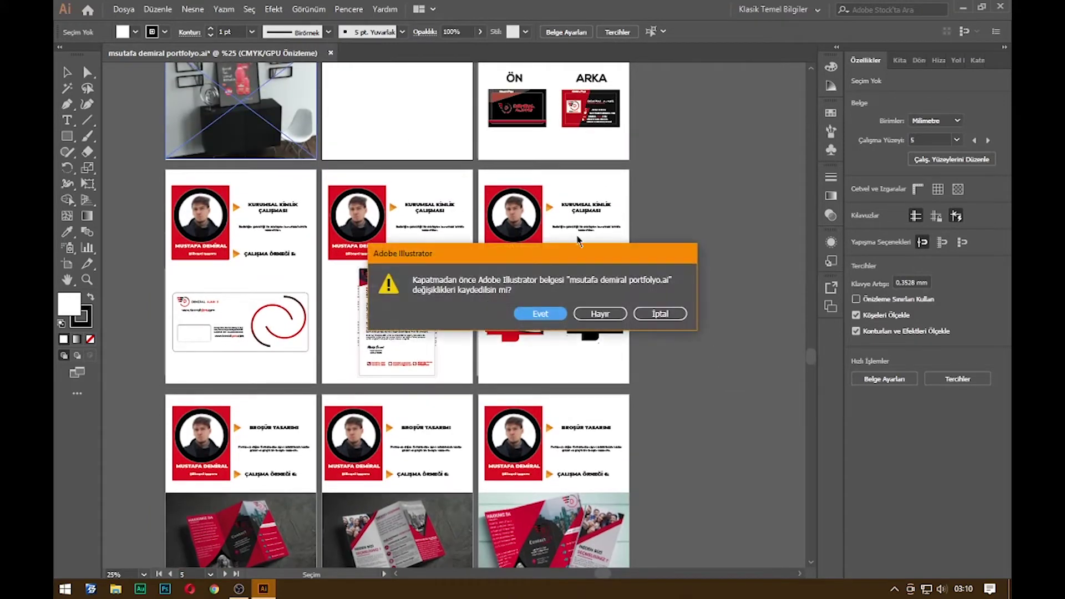
Discard the old portfolio's changes with Hayır and start a new document with Yeni Oluştur
click(595, 314)
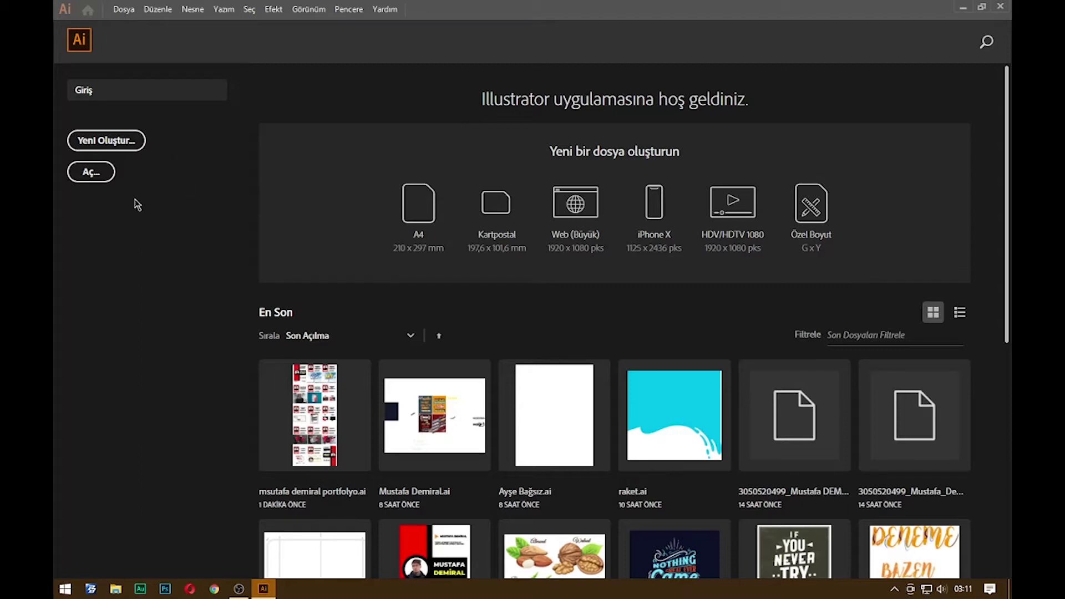
click(136, 147)
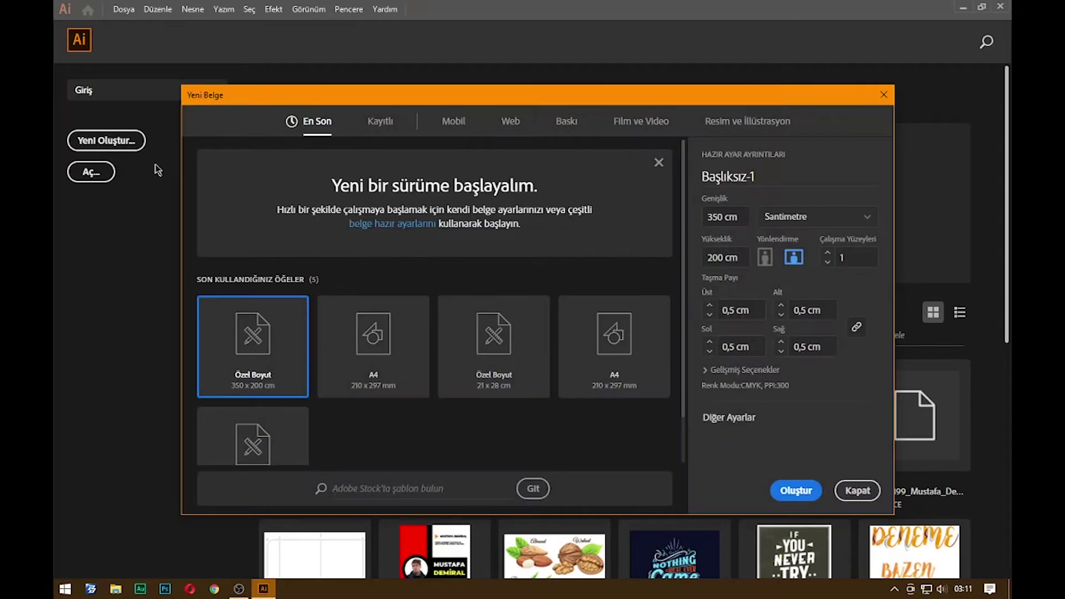
Create a print A4 (210 × 297 mm) document with 6 artboards
click(570, 135)
click(371, 240)
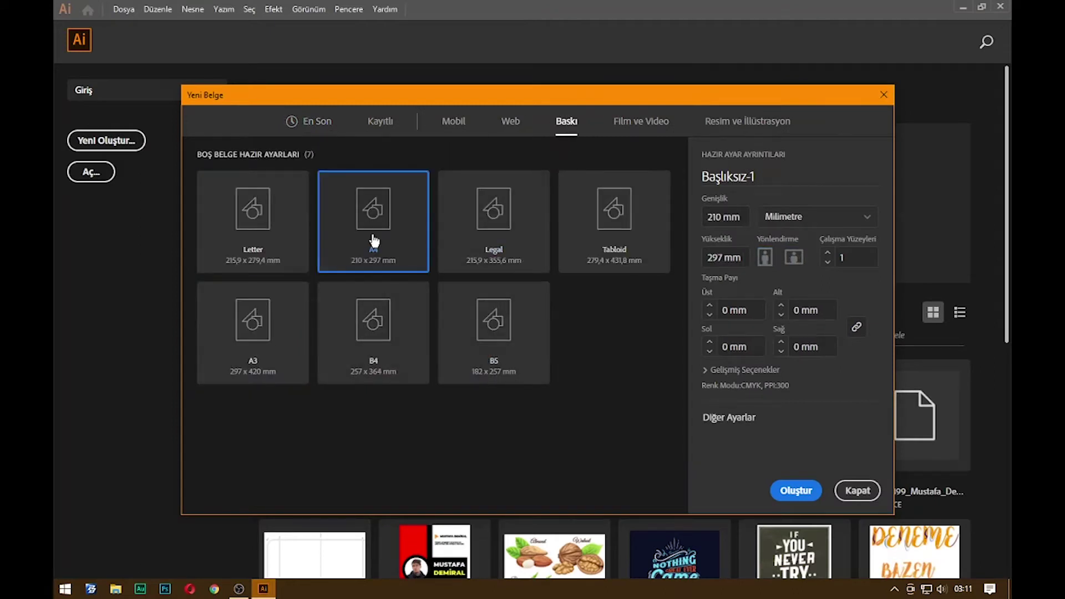
drag(856, 264, 816, 265)
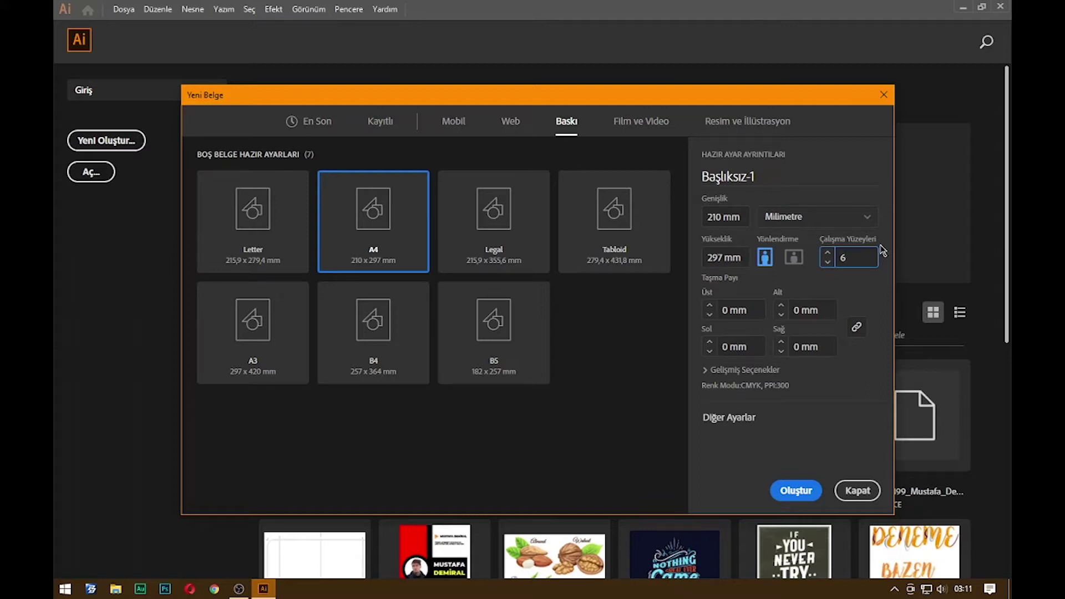
click(791, 480)
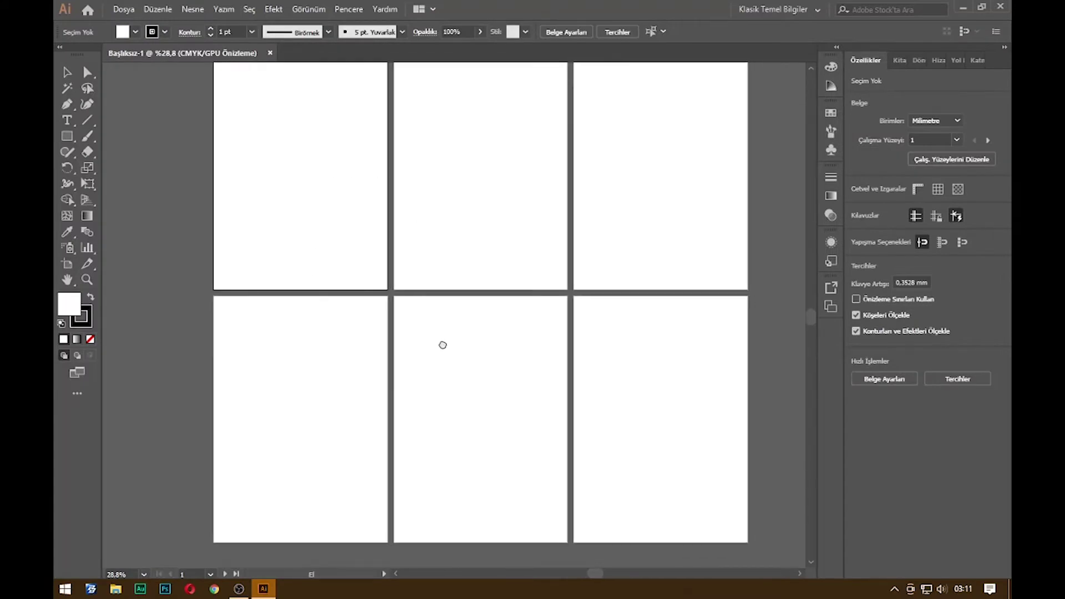
Draw a tall rectangle down the left side of the first artboard
scroll(227, 234, up, 3)
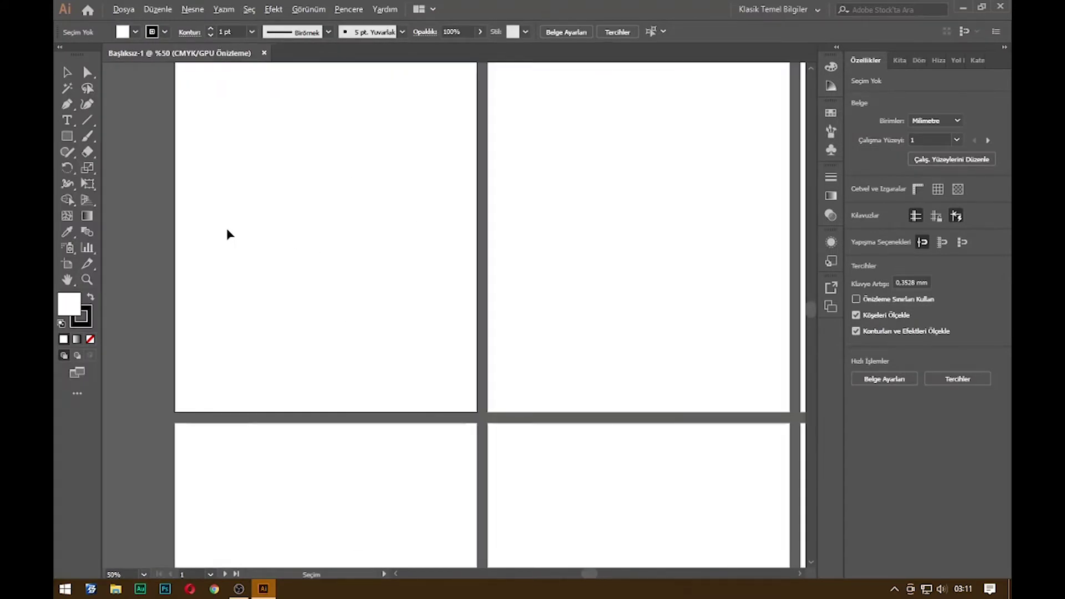
scroll(302, 333, down, 2)
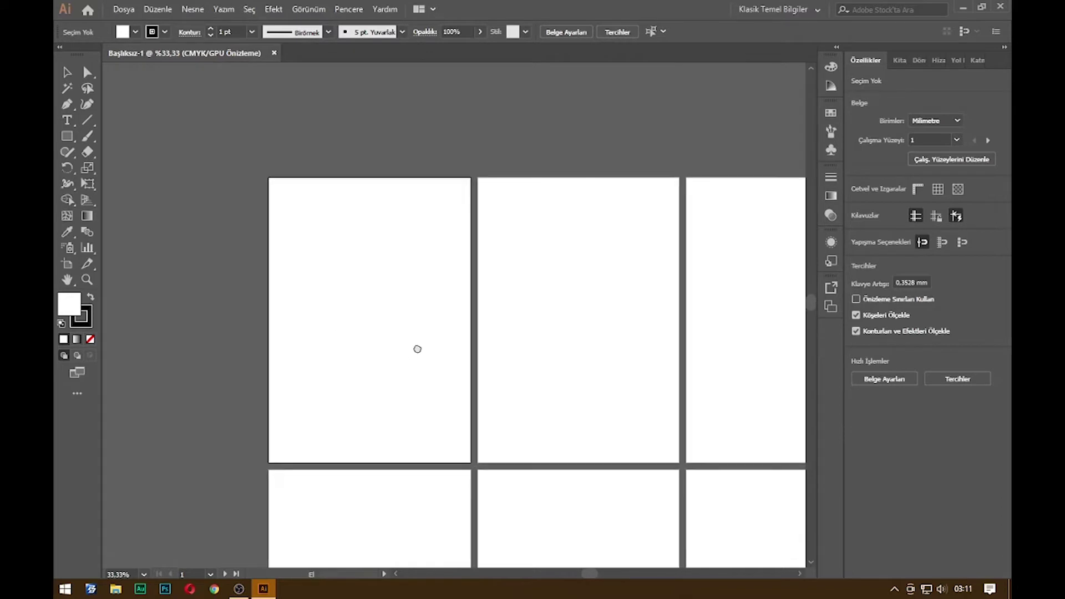
scroll(471, 349, up, 2)
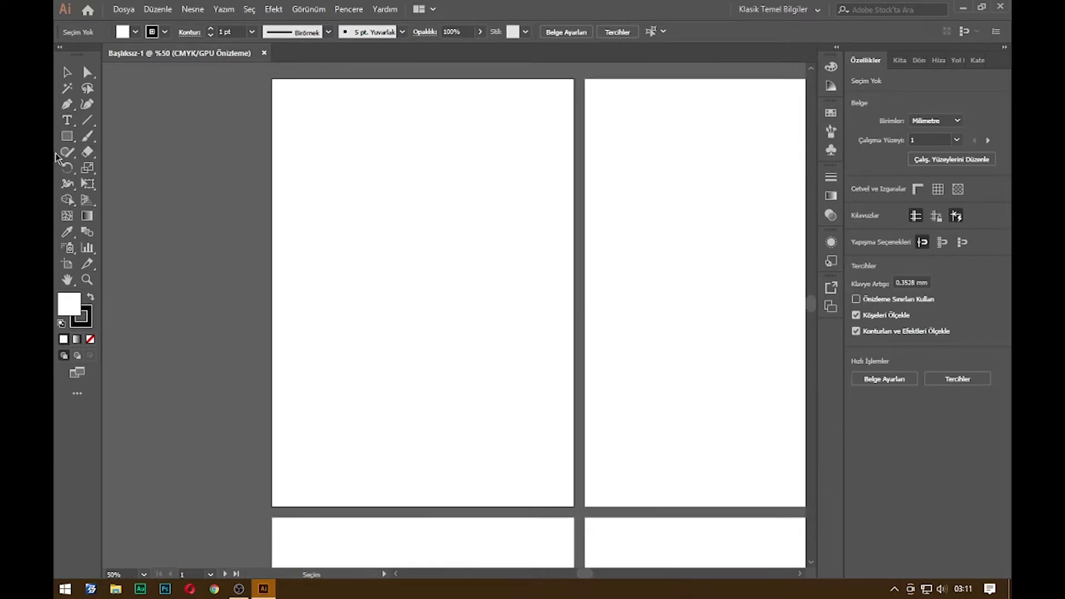
click(67, 136)
drag(271, 78, 405, 505)
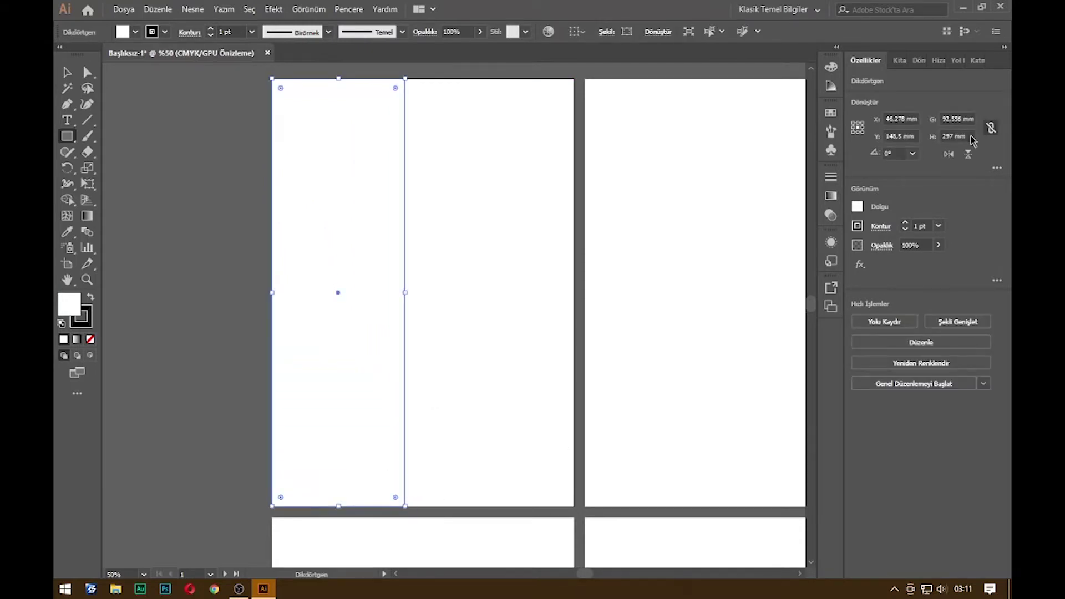
Fill the 92.556 × 297 mm strip yellow and deselect it
click(858, 206)
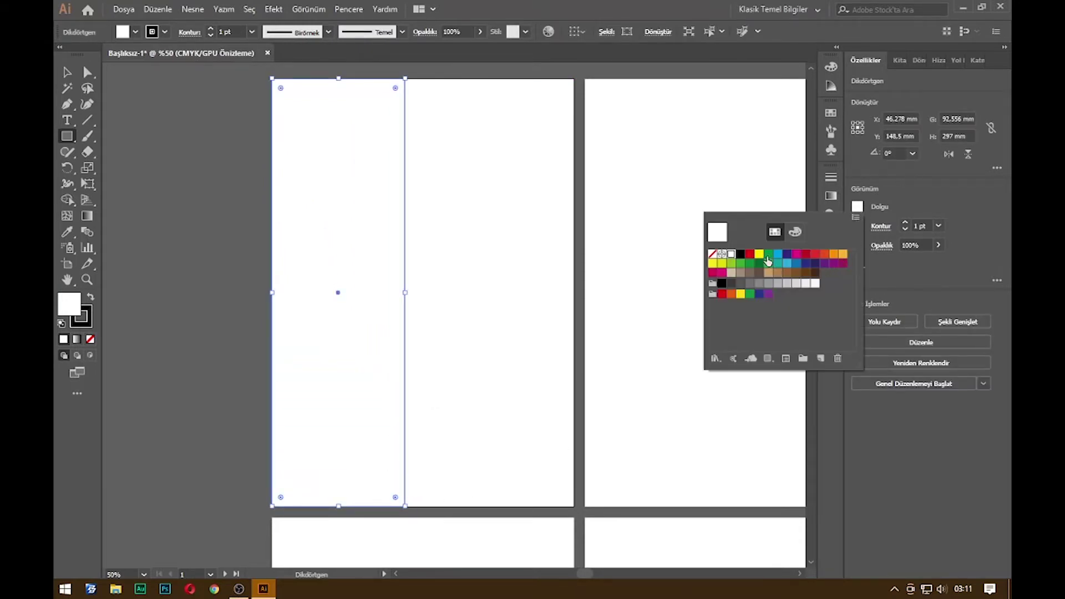
click(759, 254)
click(740, 255)
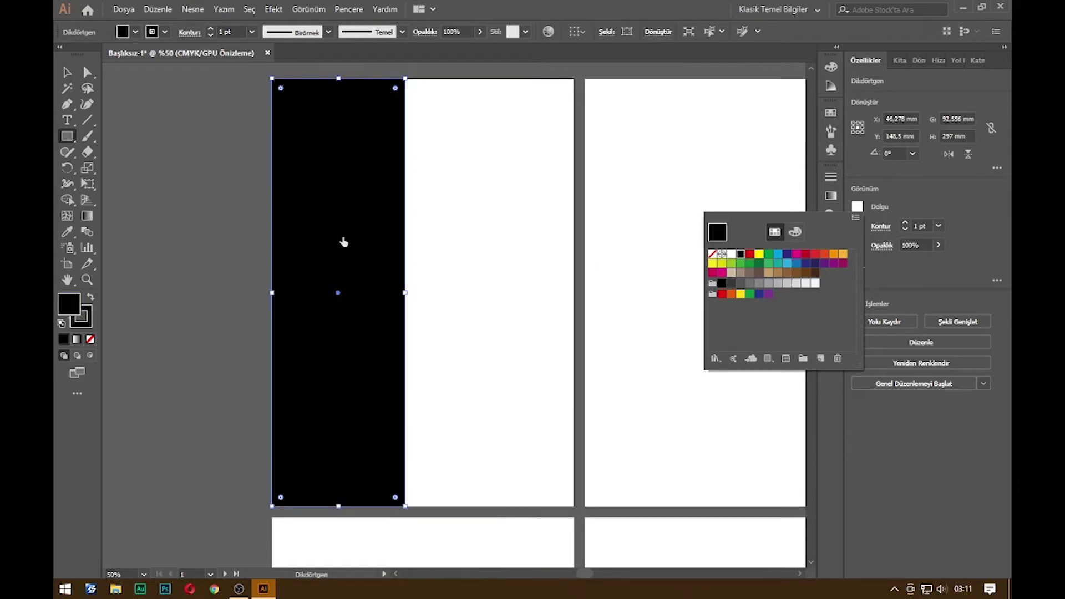
click(758, 255)
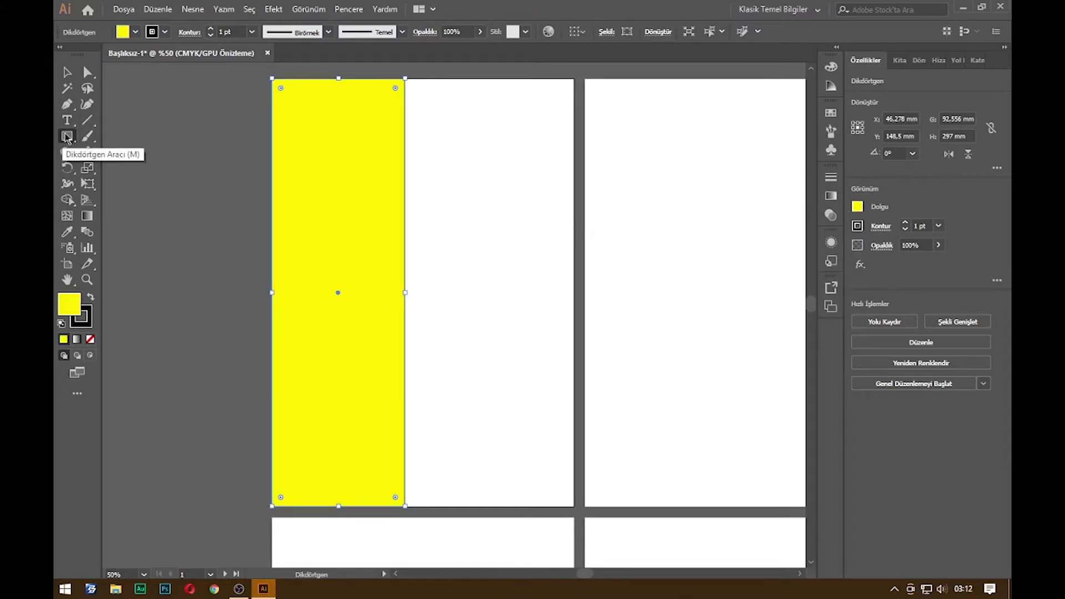
click(67, 73)
click(497, 248)
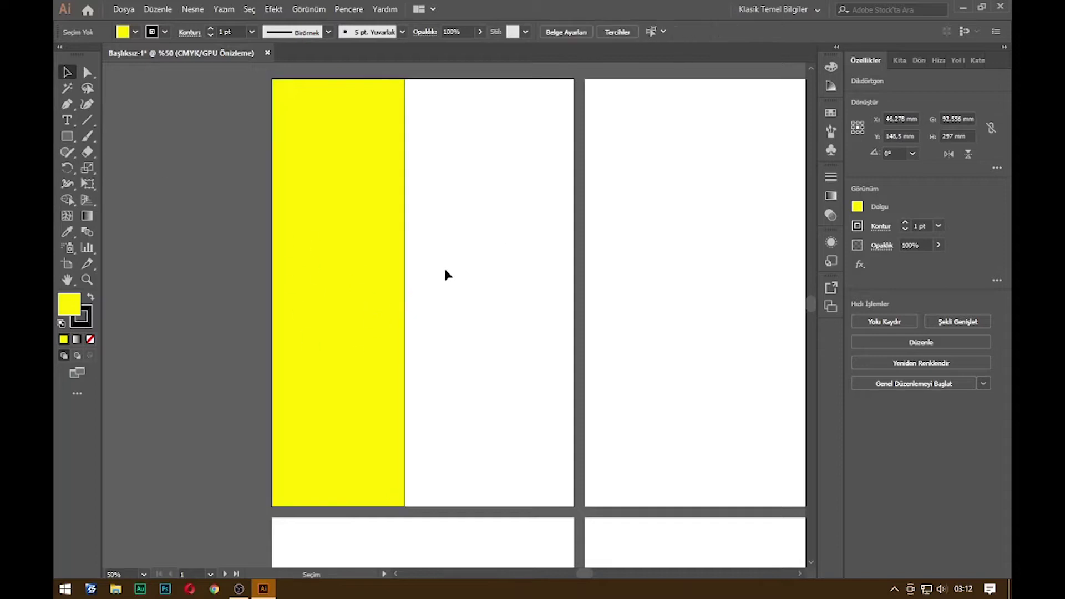
scroll(319, 300, up, 1)
scroll(414, 316, down, 1)
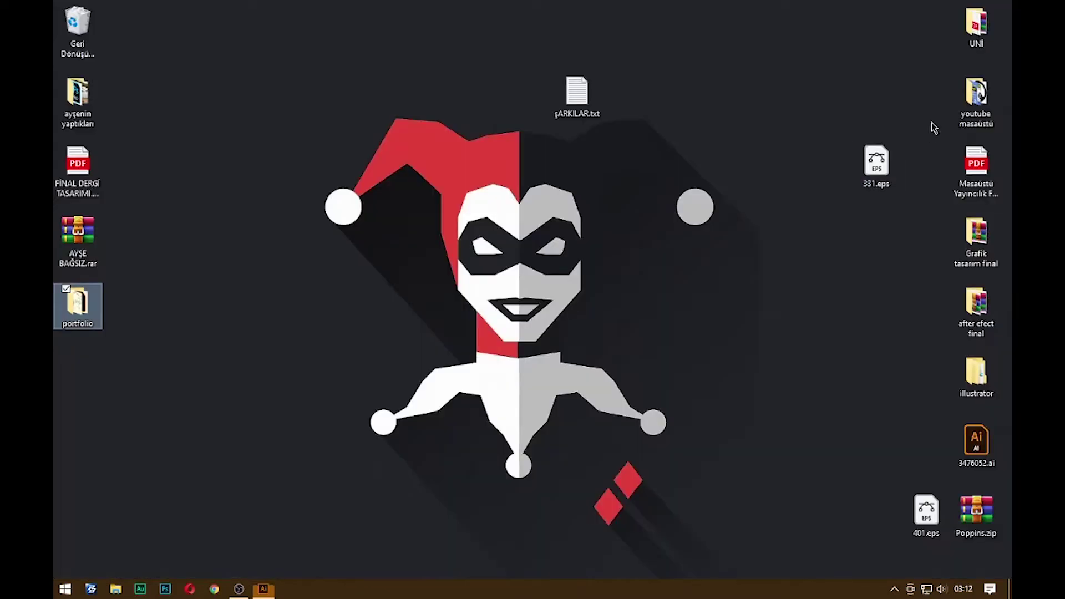
Open the desktop's youtube masaüstü folder and drag logo.png toward Illustrator
key(super+d)
double_click(993, 95)
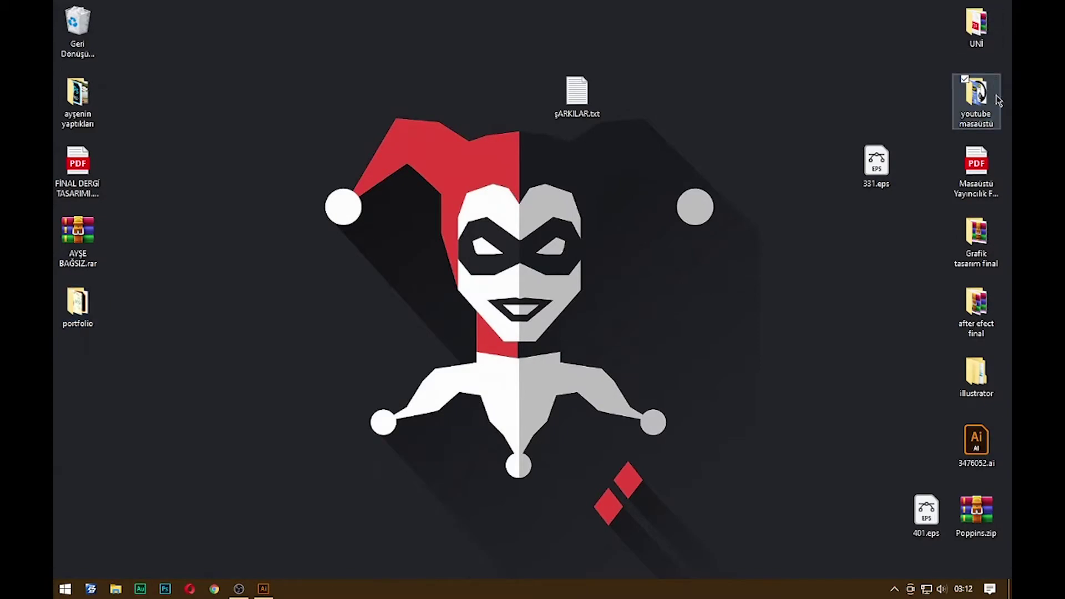
scroll(562, 310, down, 5)
click(285, 360)
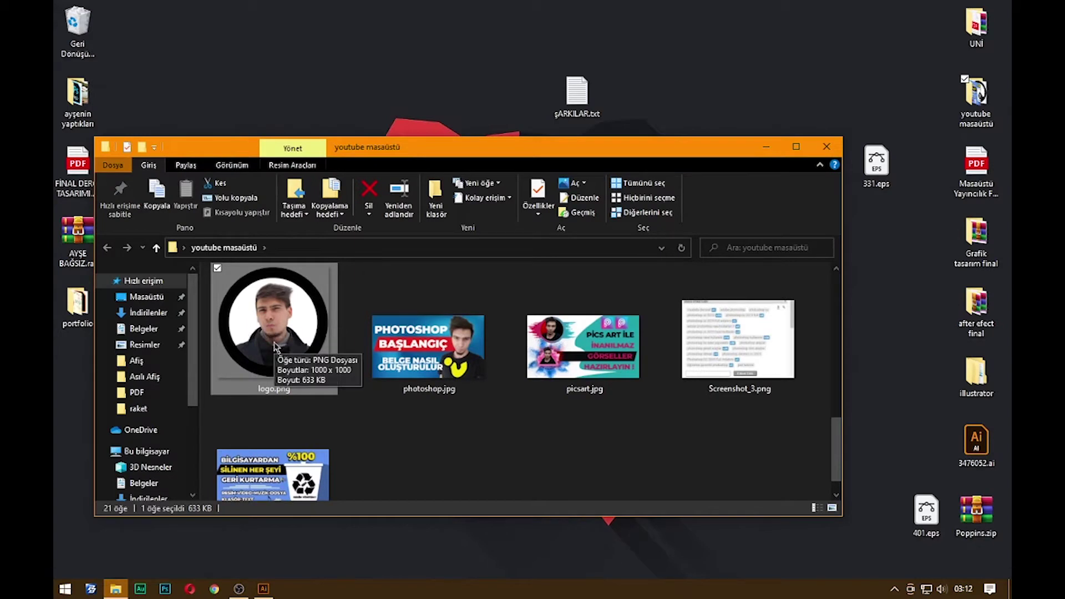
drag(276, 345, 561, 316)
Drop logo.png on the first artboard, scale it to about 101.574 mm over the yellow strip's edge
key(alt+Tab)
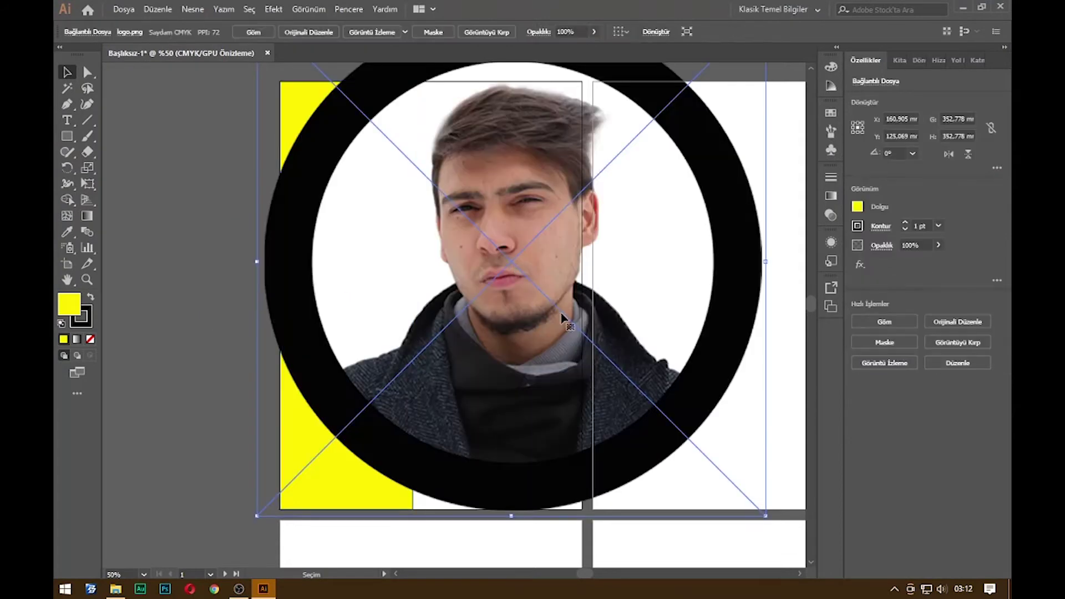
drag(641, 251, 542, 374)
drag(659, 138, 316, 482)
drag(267, 549, 507, 242)
drag(559, 178, 541, 195)
drag(494, 280, 381, 312)
click(430, 314)
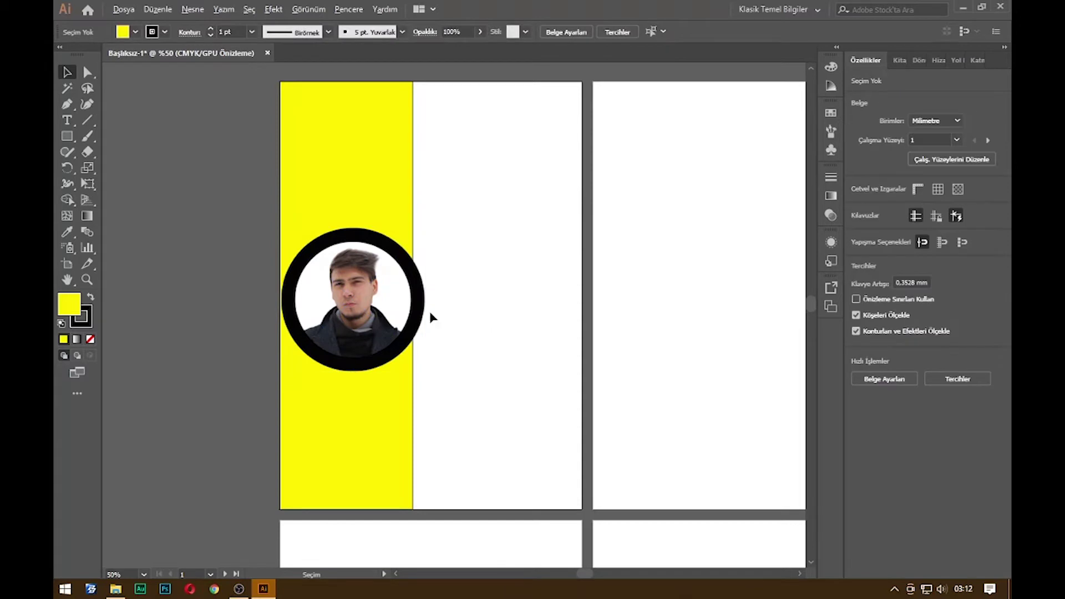
scroll(429, 277, up, 5)
scroll(427, 256, down, 4)
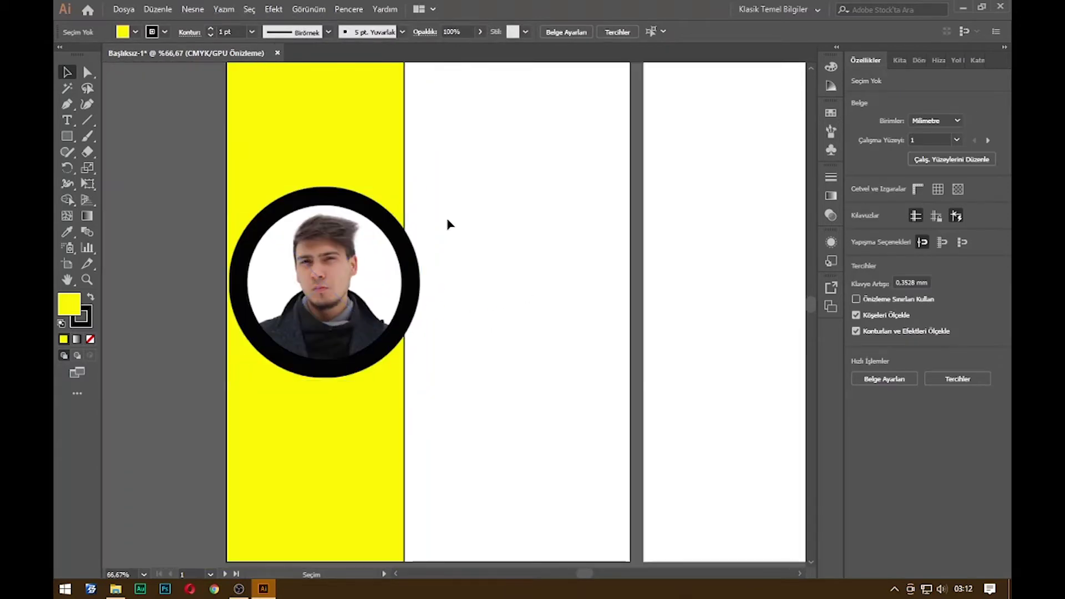
click(383, 168)
click(109, 183)
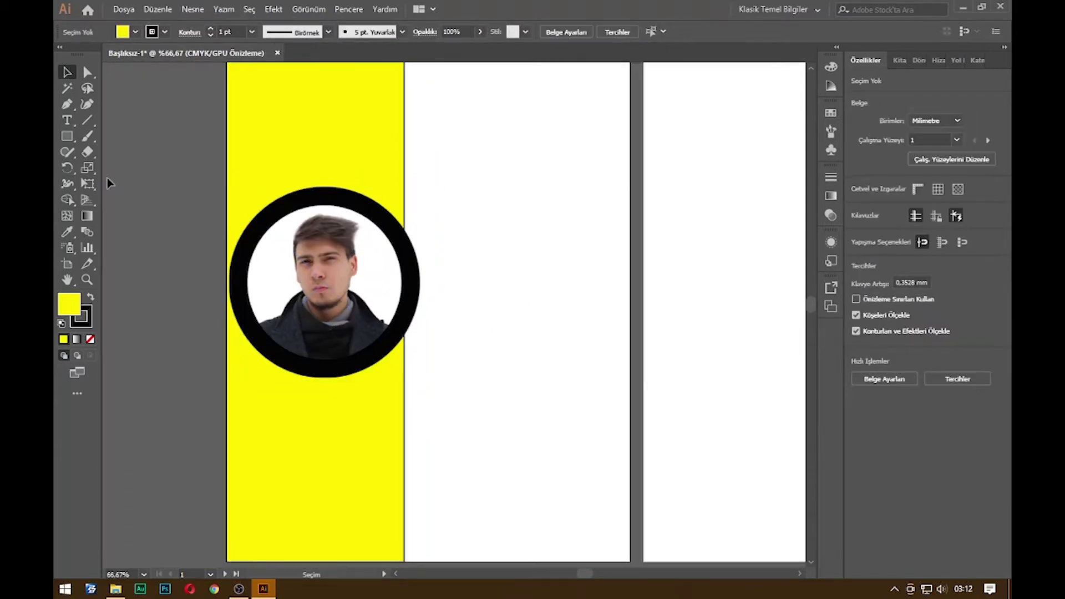
click(67, 136)
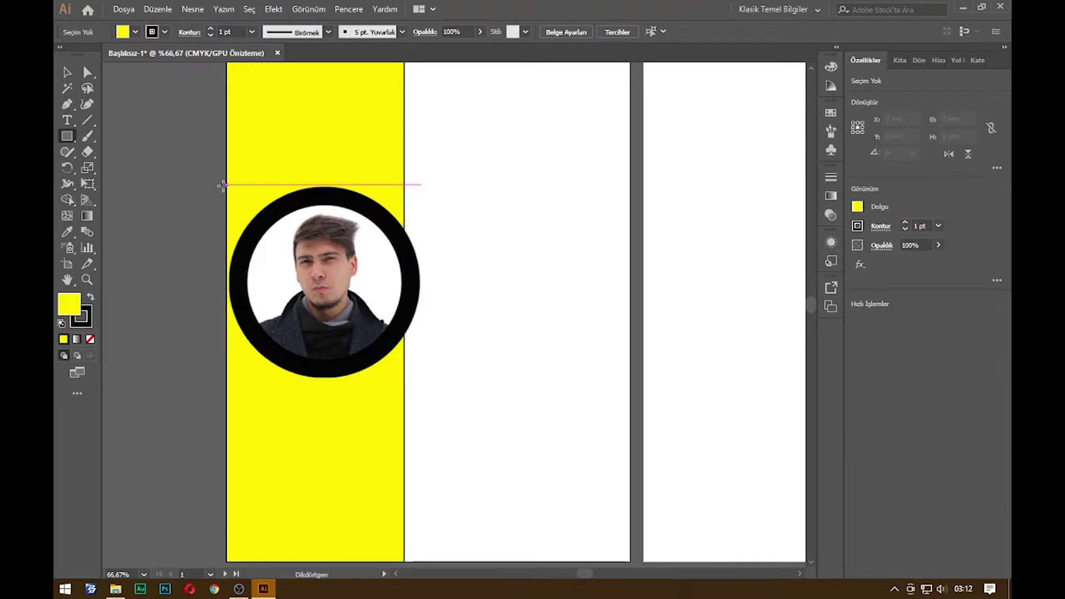
Draw a 204.778 × 101.574 mm black rectangle across the photo and send it to the back
drag(227, 186, 621, 380)
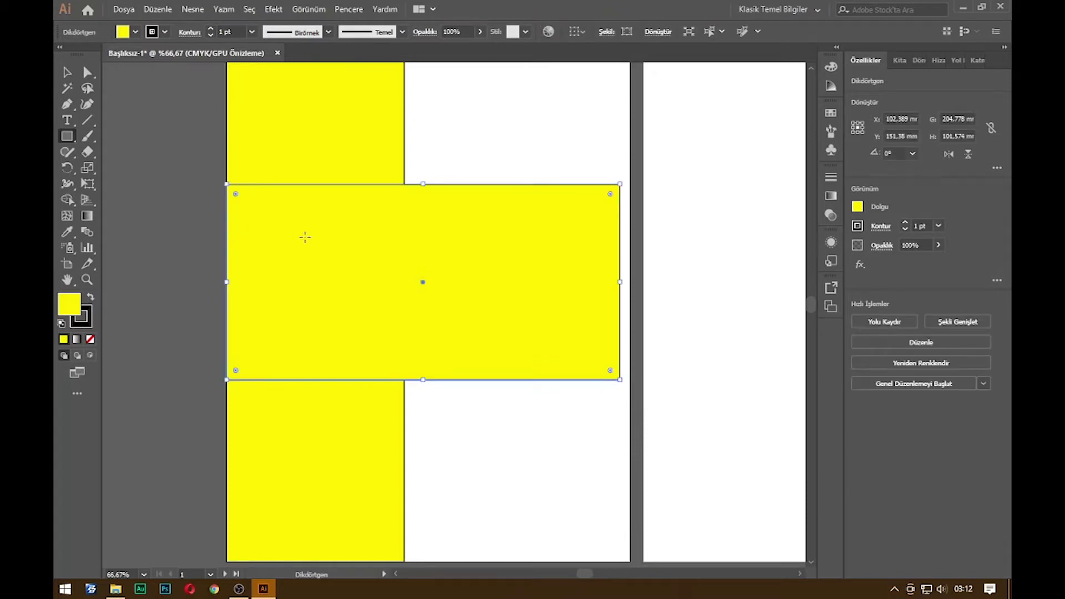
click(858, 207)
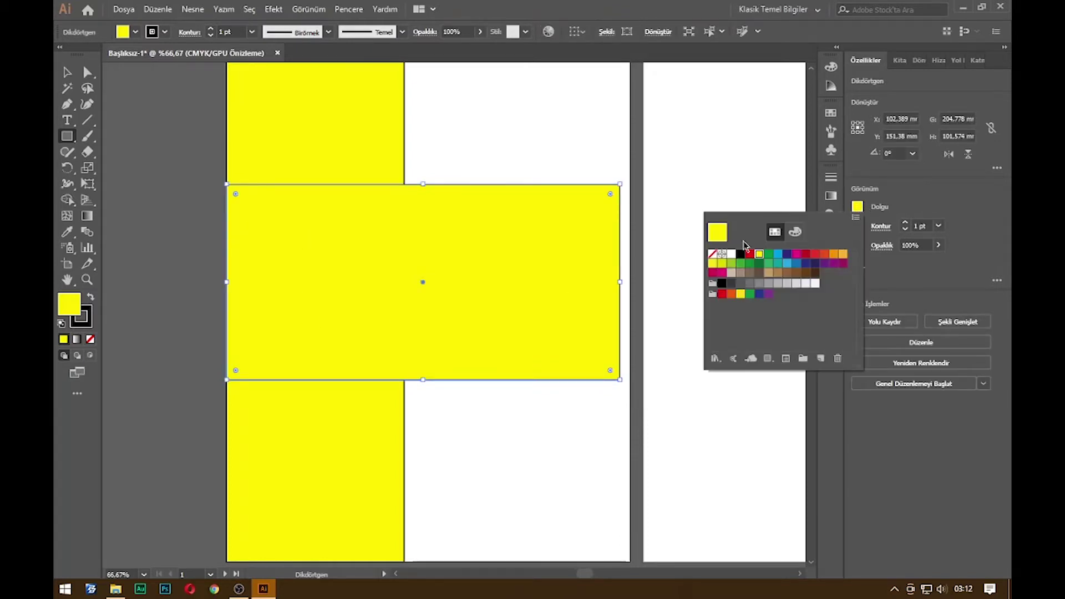
click(740, 255)
click(466, 253)
right_click(419, 276)
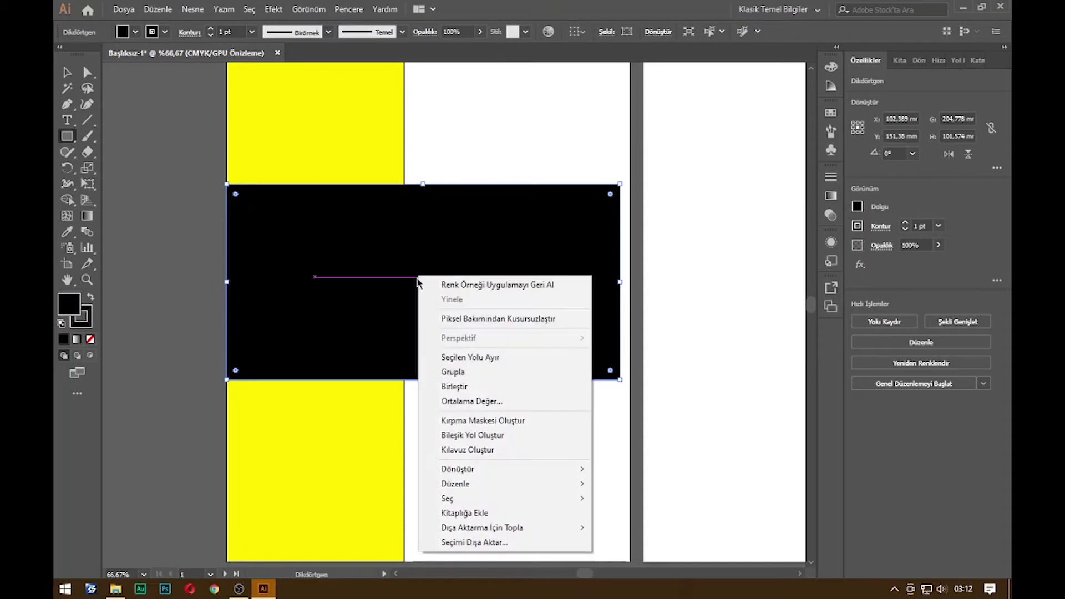
mouse_move(542, 485)
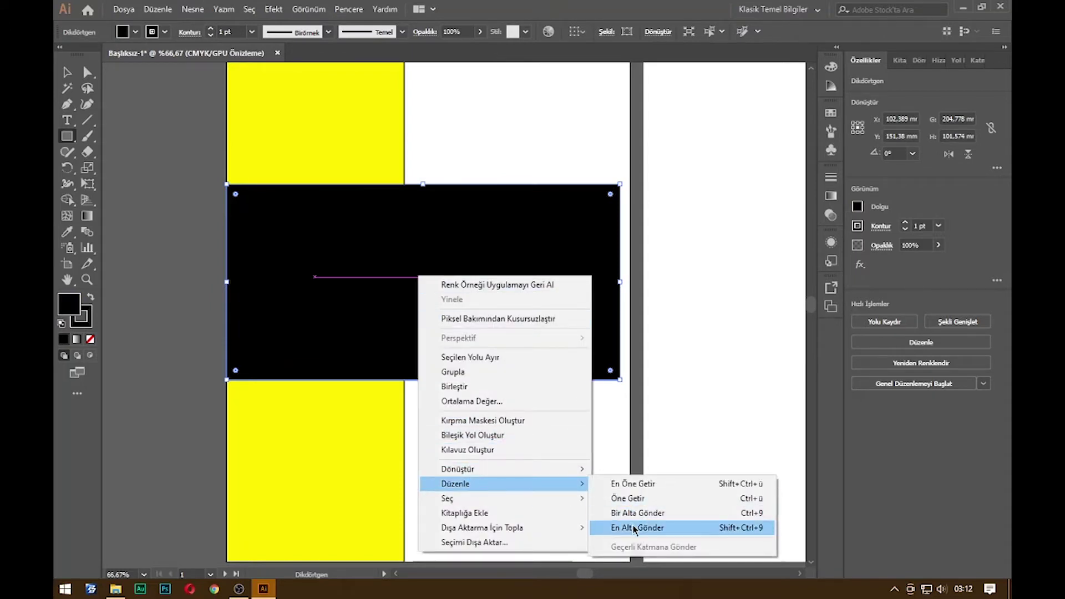
click(633, 525)
key(v)
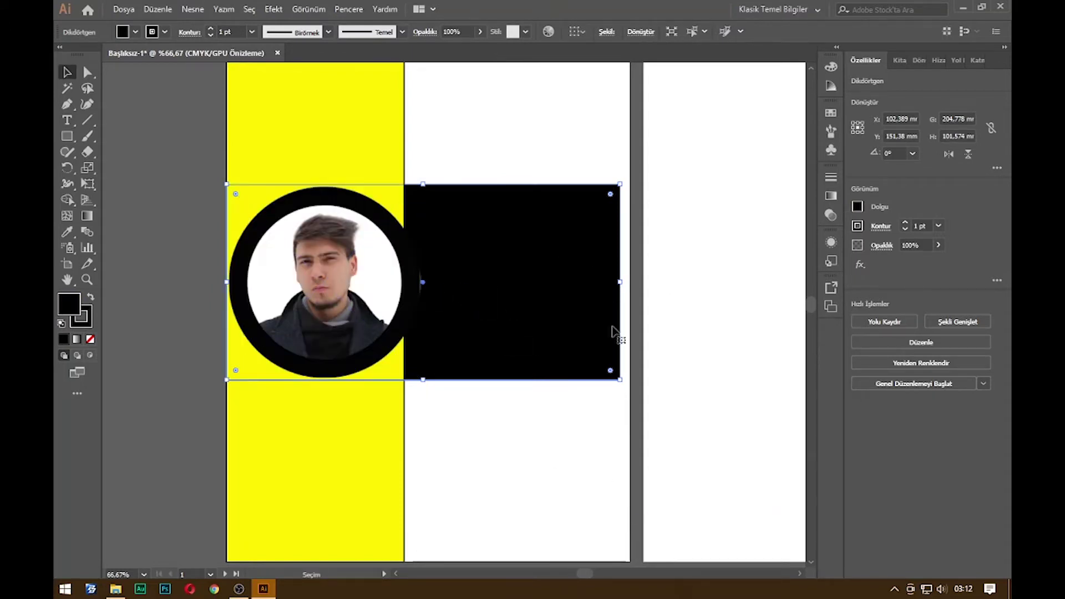
click(678, 319)
Select the photo and black band, try a brush stroke beside the photo, and undo it
scroll(416, 316, up, 4)
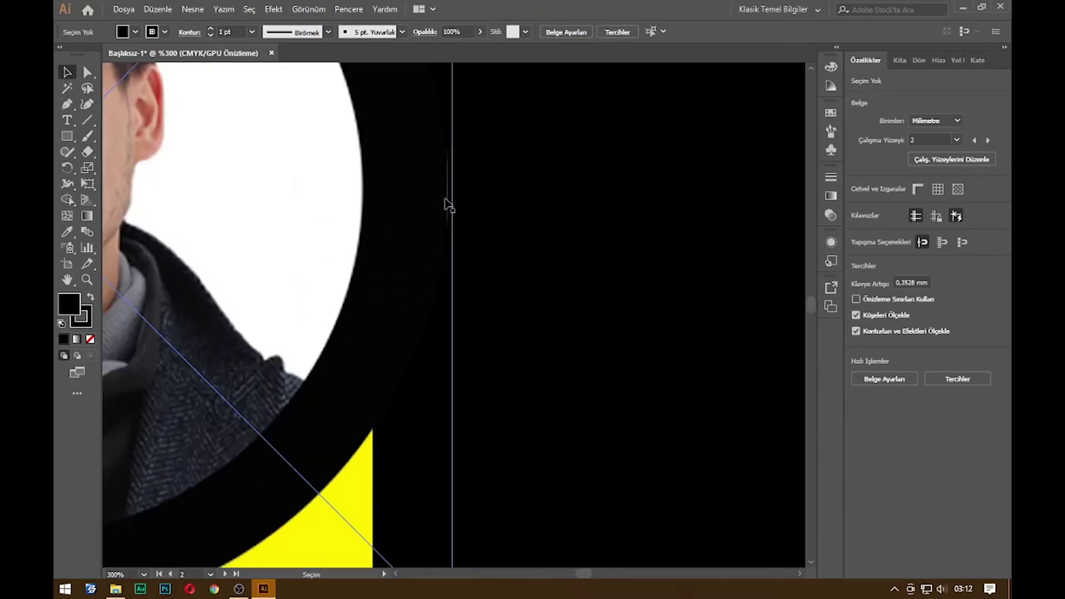
scroll(447, 236, down, 2)
click(416, 250)
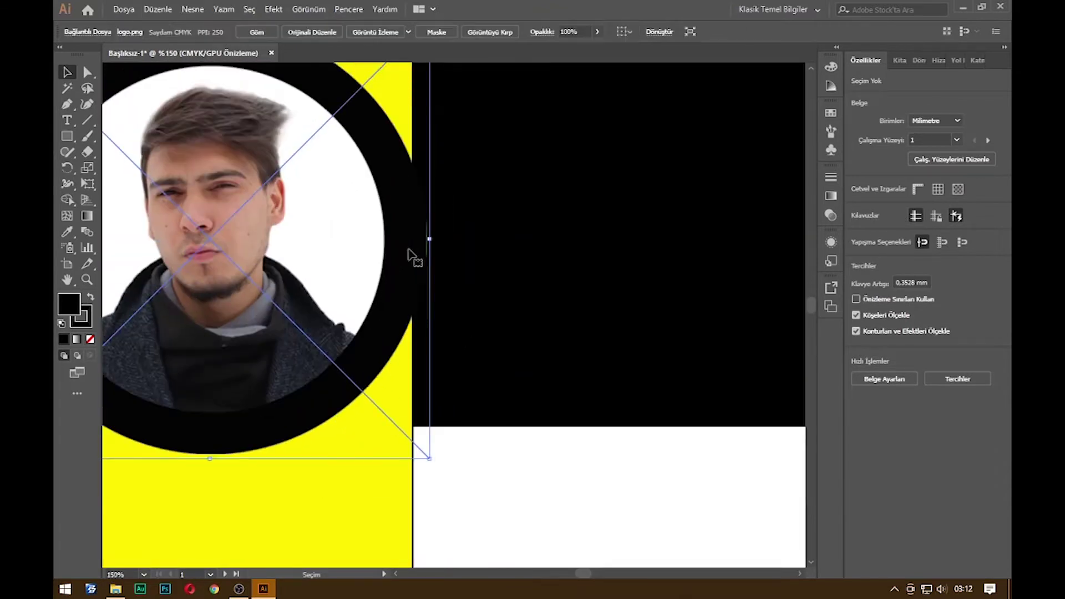
click(476, 221)
scroll(447, 235, up, 4)
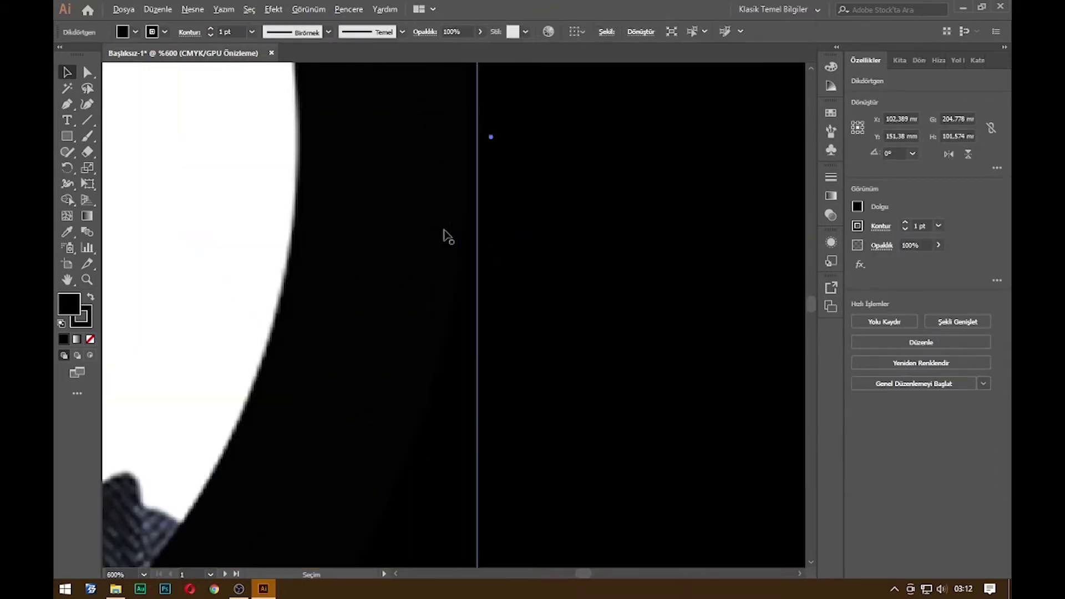
scroll(454, 241, down, 2)
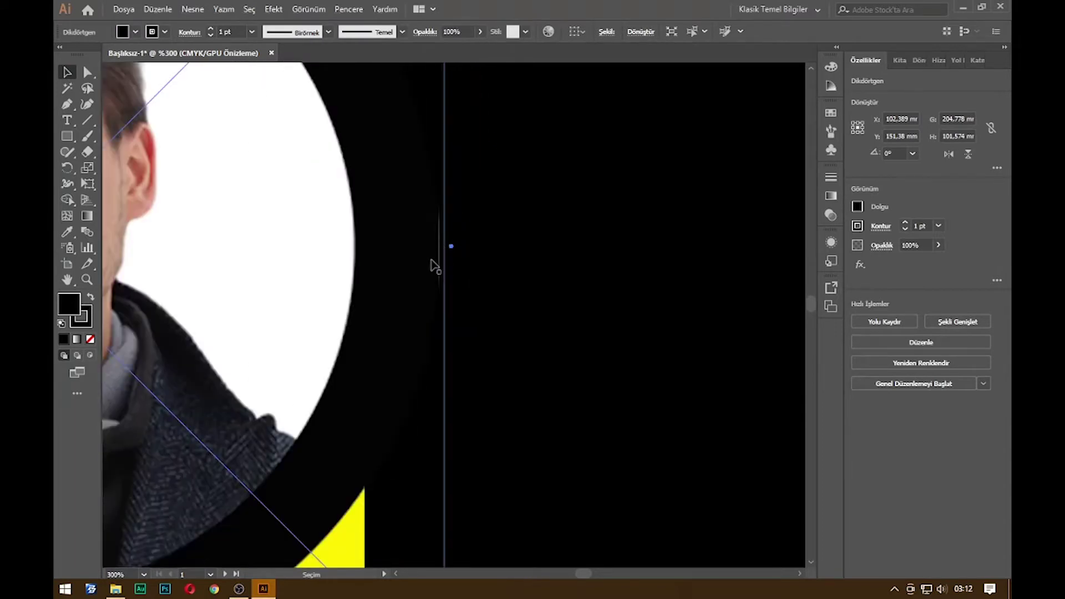
key(b)
drag(439, 203, 443, 295)
key(ctrl+z)
scroll(616, 294, down, 5)
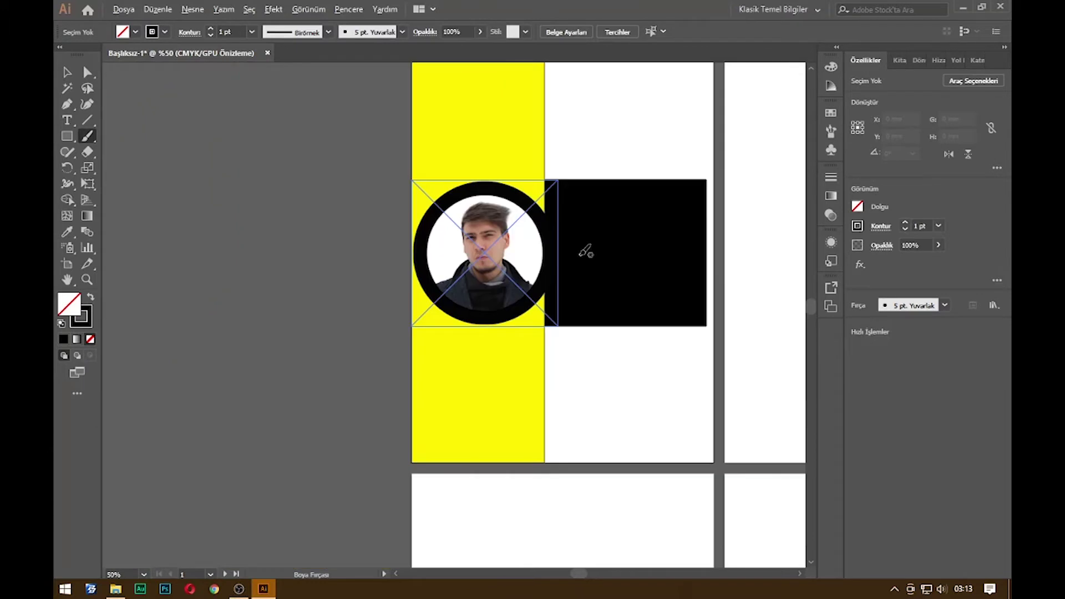
key(v)
scroll(671, 273, up, 1)
click(751, 266)
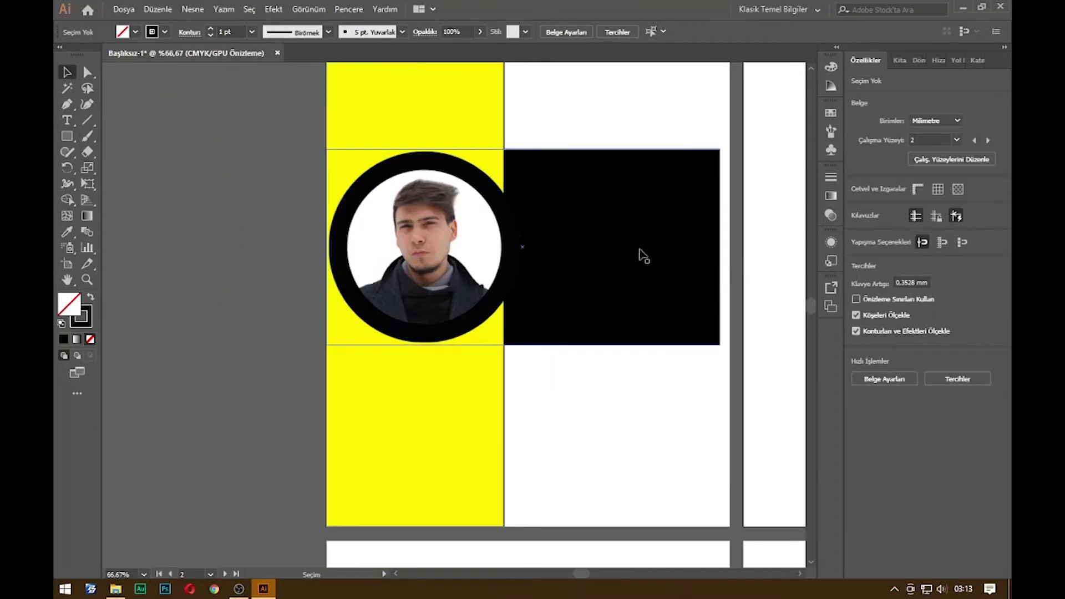
Resize the logo photo to about 73.87 mm and reposition it within the yellow strip
click(478, 255)
drag(521, 150, 506, 164)
drag(489, 222, 481, 217)
drag(497, 325, 511, 345)
drag(511, 340, 505, 332)
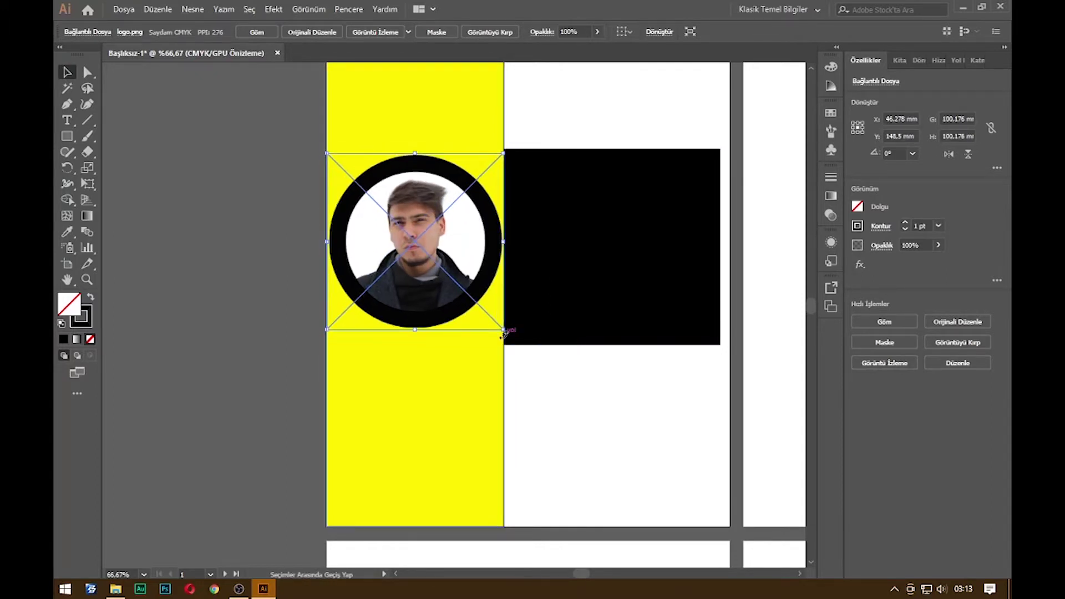
click(692, 273)
drag(713, 263, 649, 314)
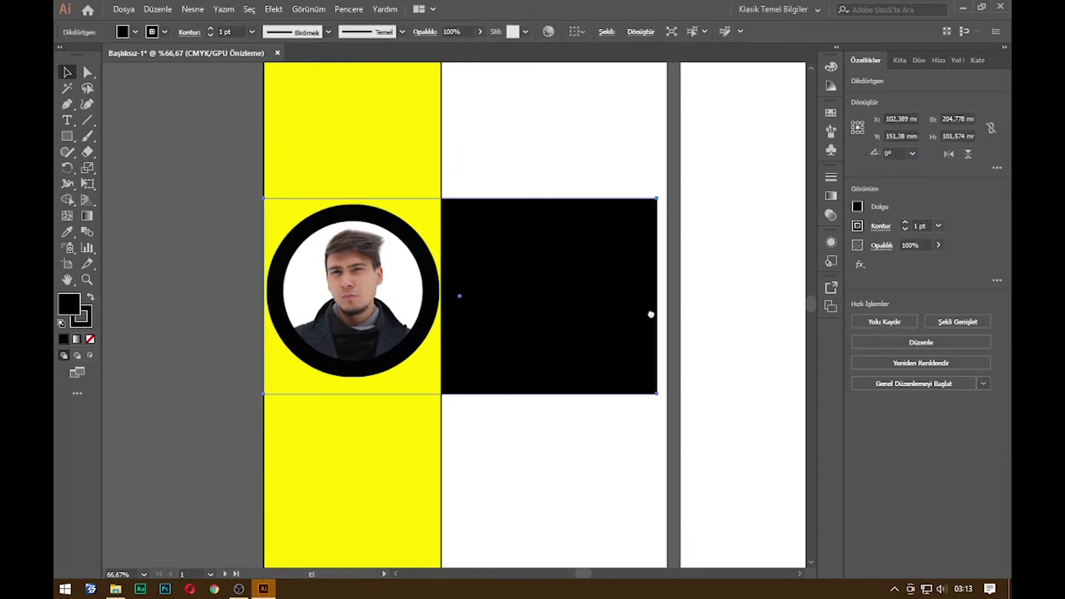
click(392, 225)
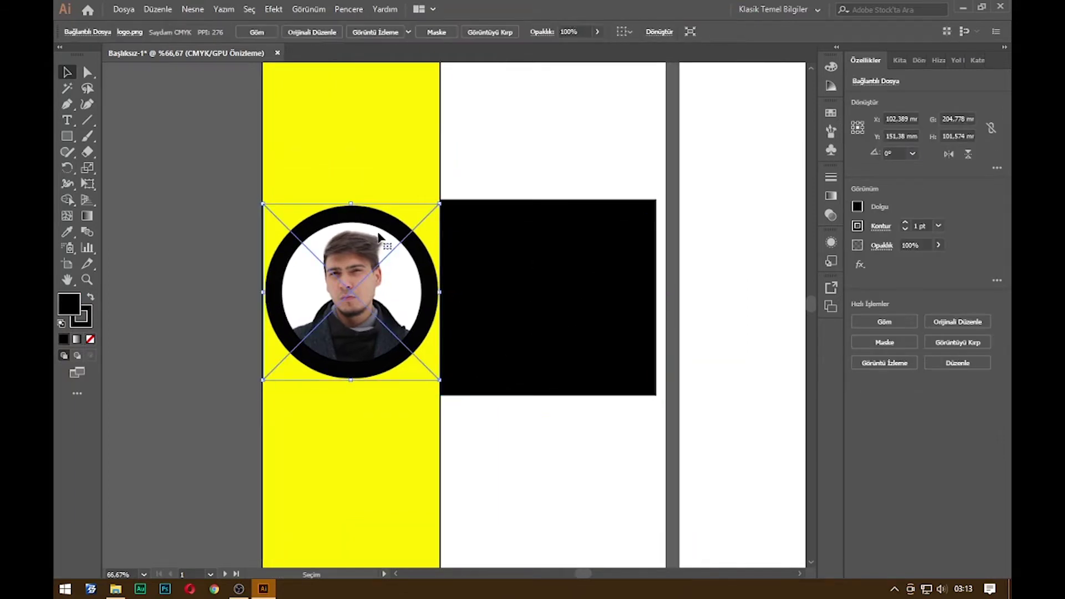
drag(439, 204, 383, 259)
drag(335, 327, 364, 289)
Trim the black band to 210 × 63.13 mm, reaching the second page's right edge
click(528, 245)
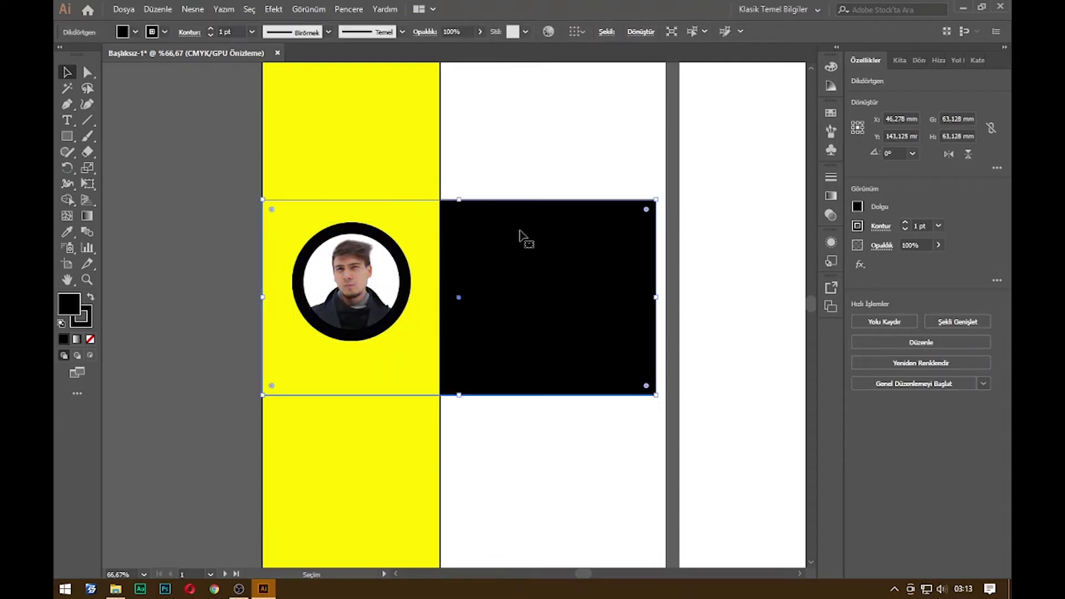
drag(459, 199, 459, 221)
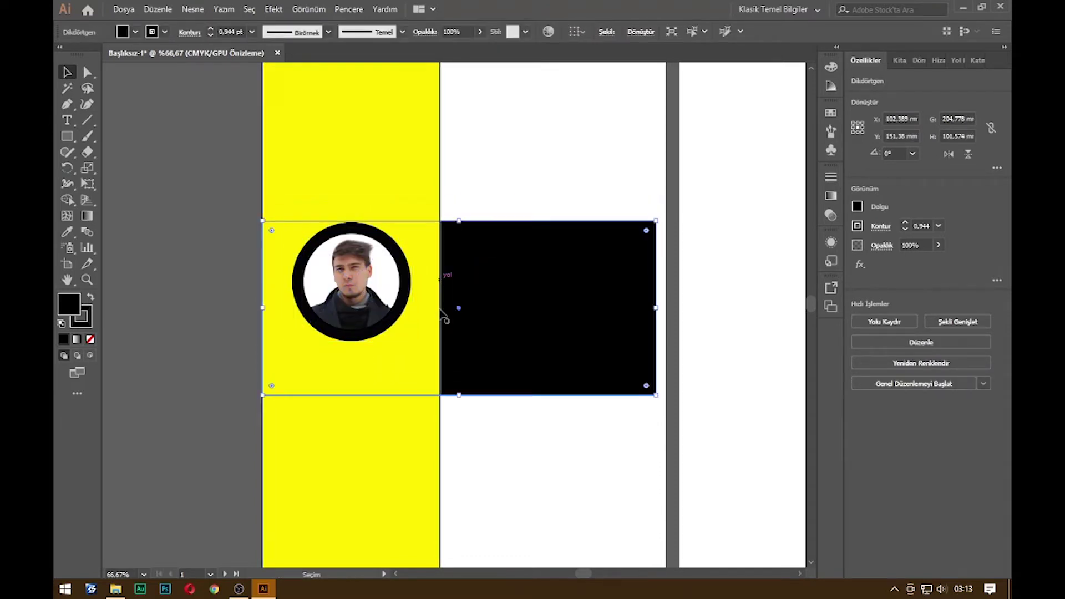
drag(460, 397, 458, 342)
click(675, 305)
click(657, 284)
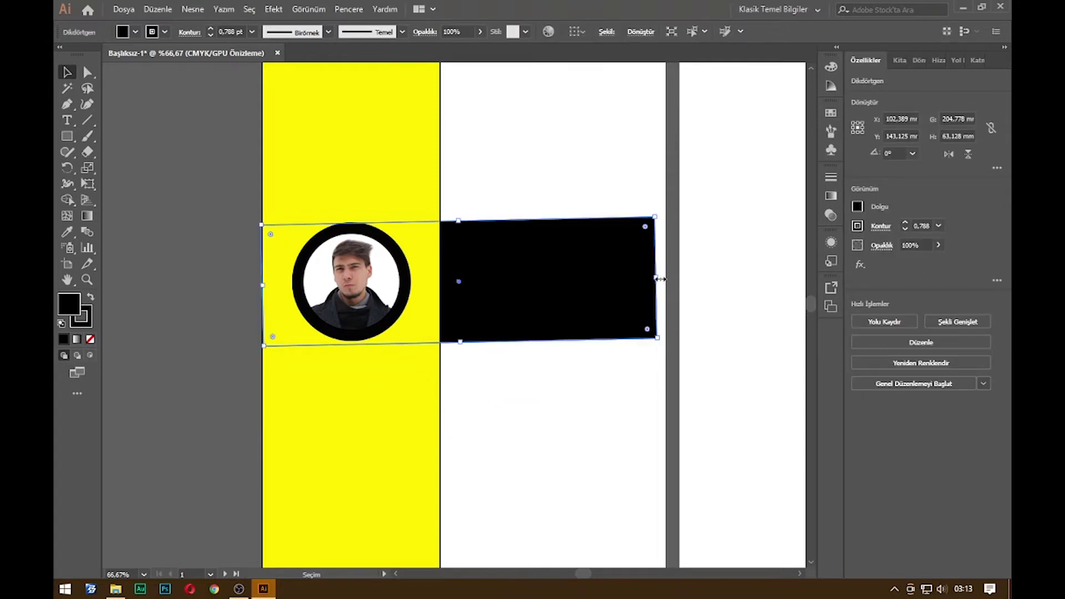
drag(656, 285, 666, 284)
click(694, 270)
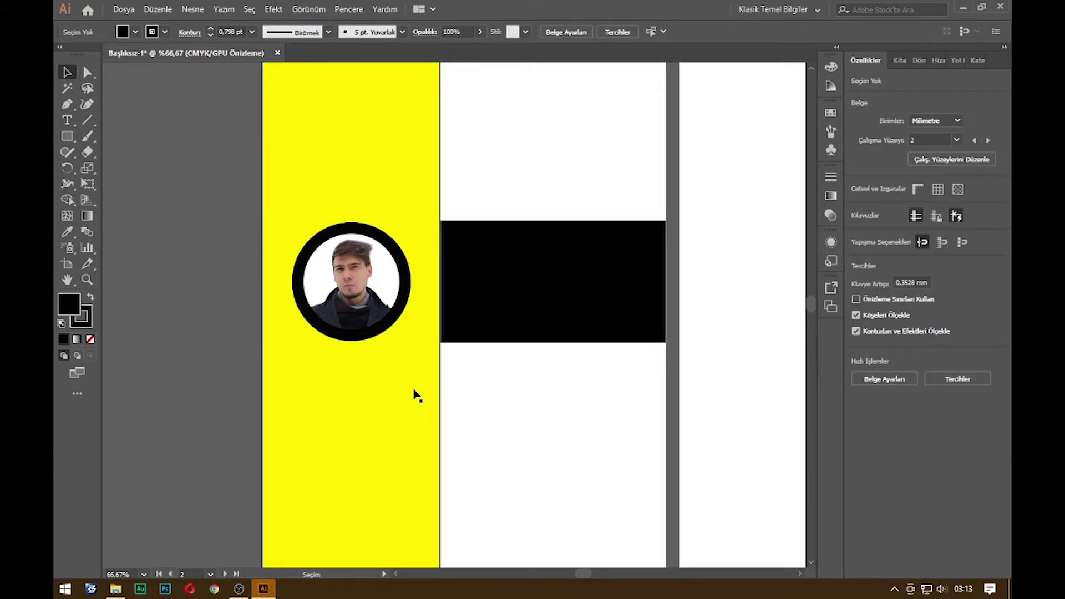
Search Chrome for 'color hunt' and open the colorhunt.co website
click(217, 592)
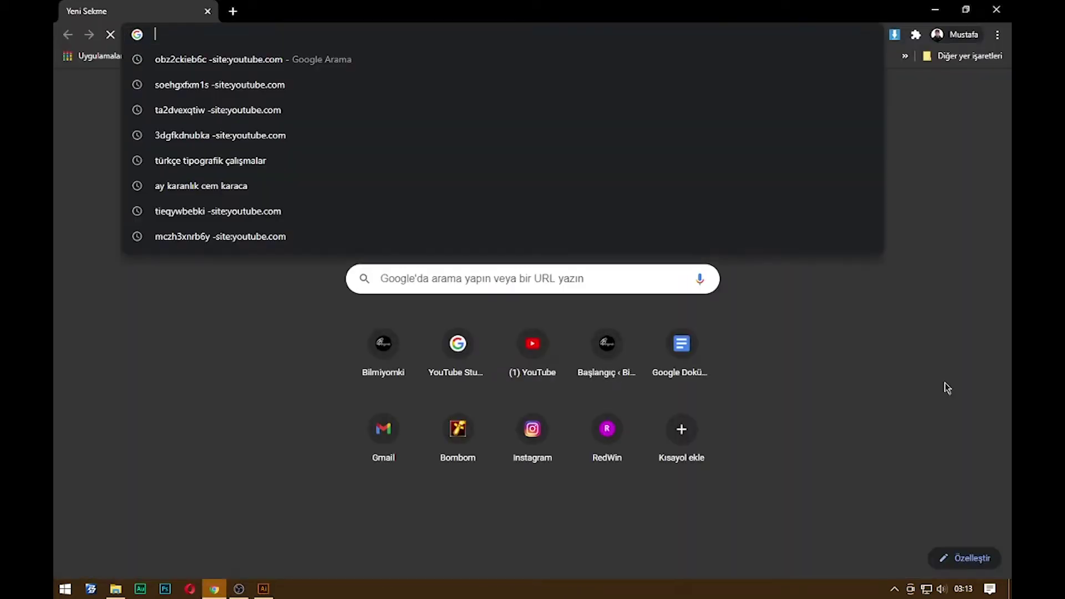
text(color hun)
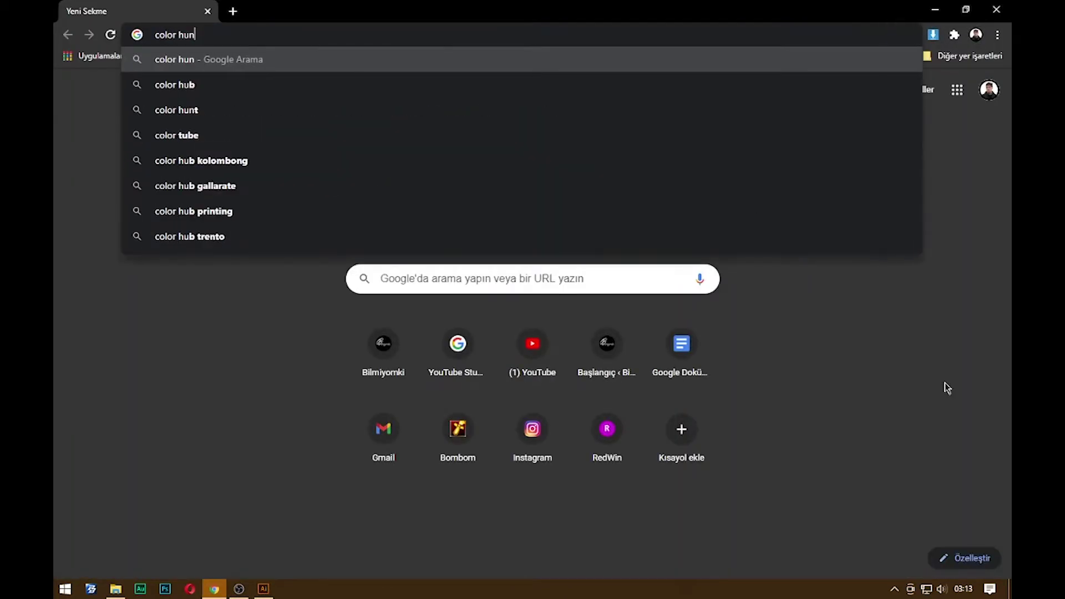
text(t)
key(Return)
click(222, 218)
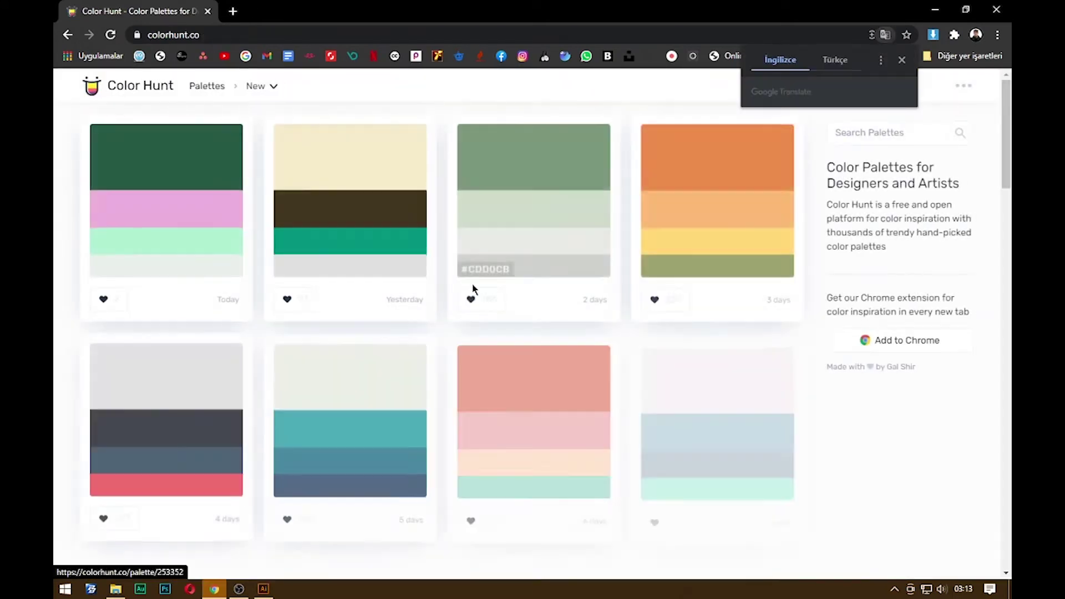
Scroll through the newest Color Hunt palettes, then return to the Illustrator layout
scroll(449, 435, down, 3)
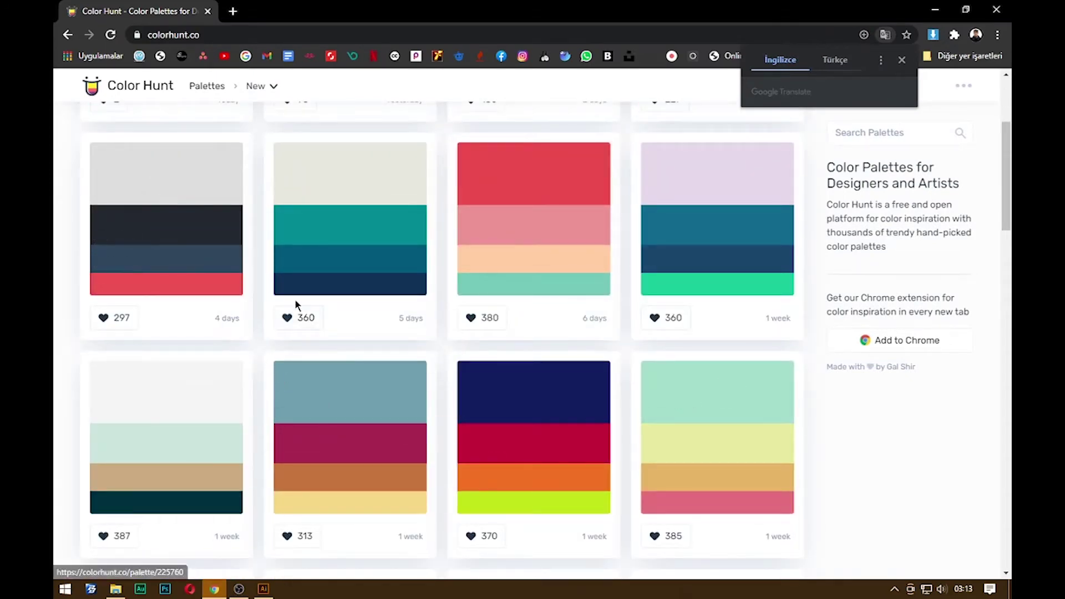
scroll(352, 423, down, 1)
scroll(351, 423, down, 3)
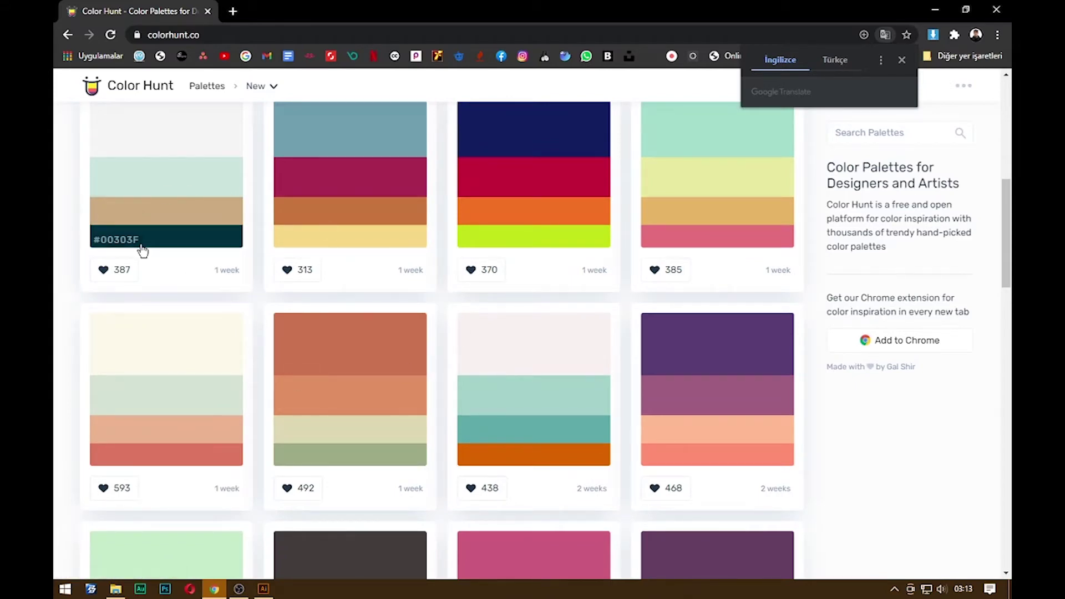
scroll(138, 244, down, 3)
scroll(161, 266, up, 4)
key(alt+Tab)
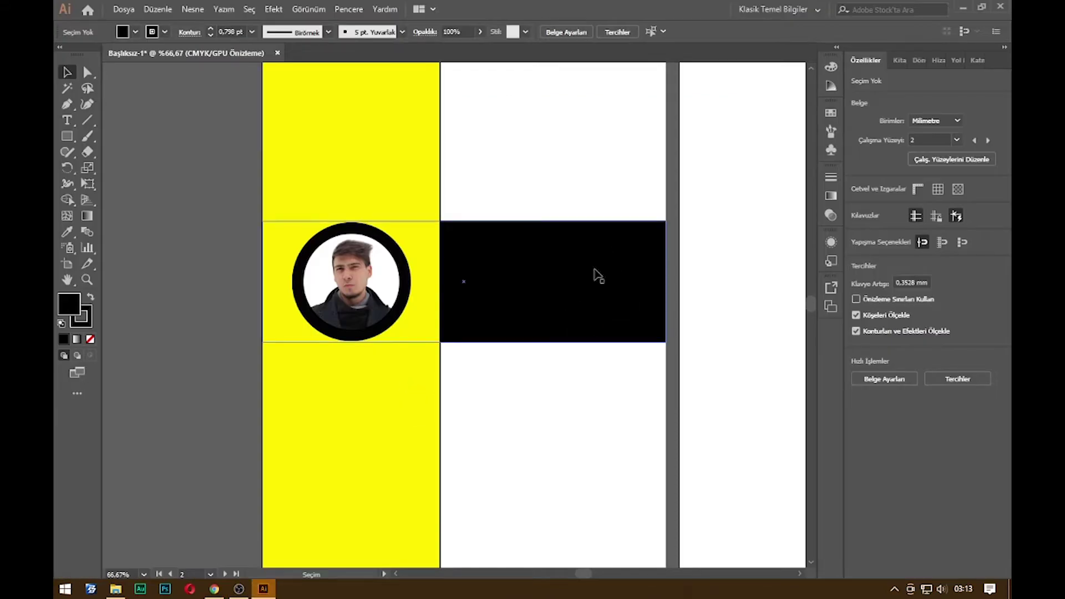
Type a short first-name line with the Type tool just above the black band
click(518, 310)
click(760, 278)
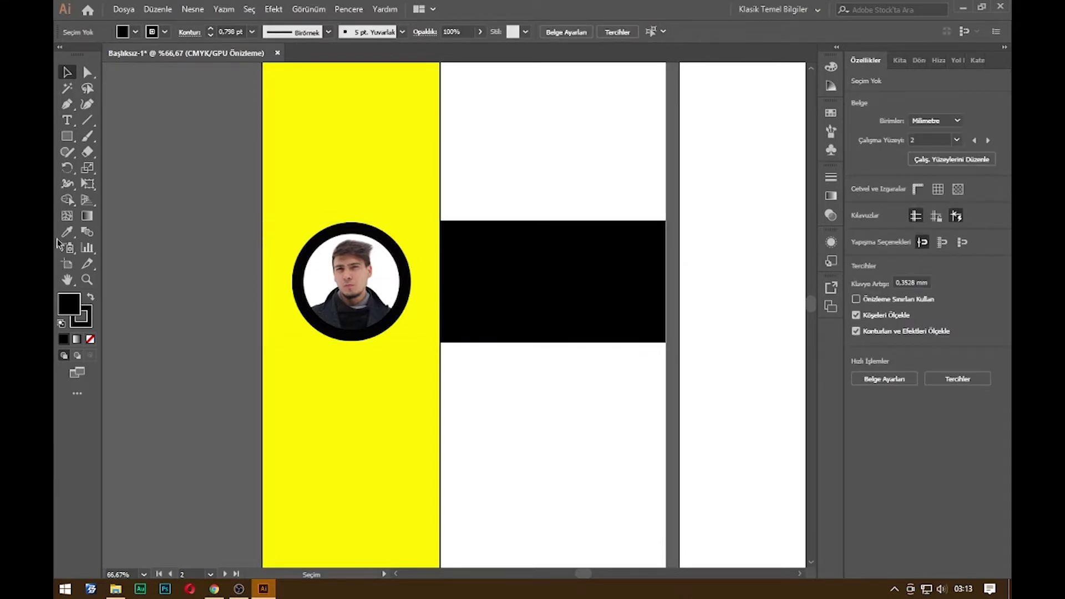
click(69, 122)
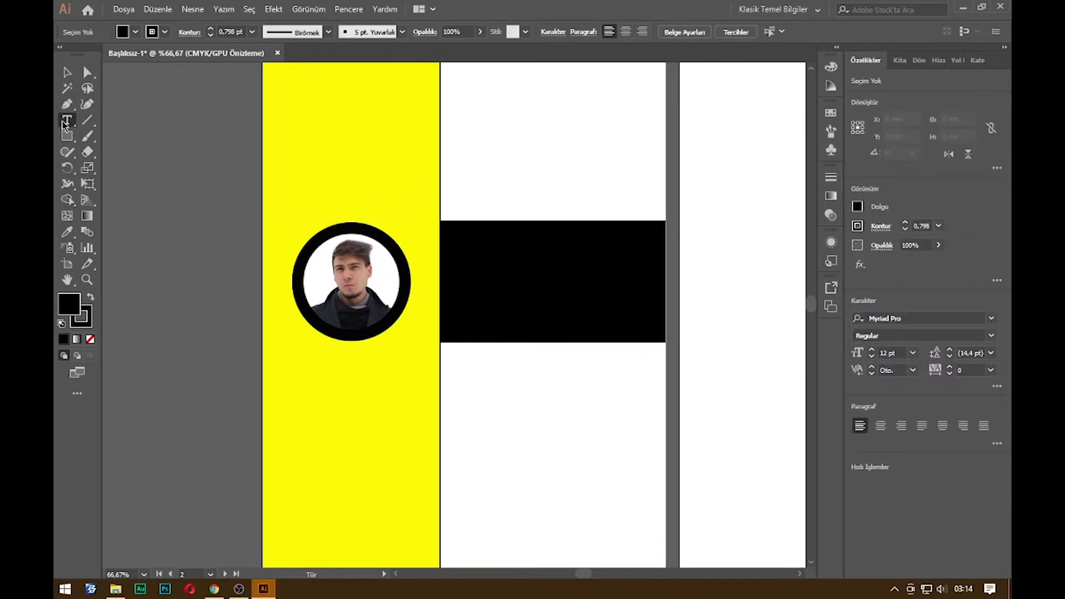
drag(66, 125, 93, 123)
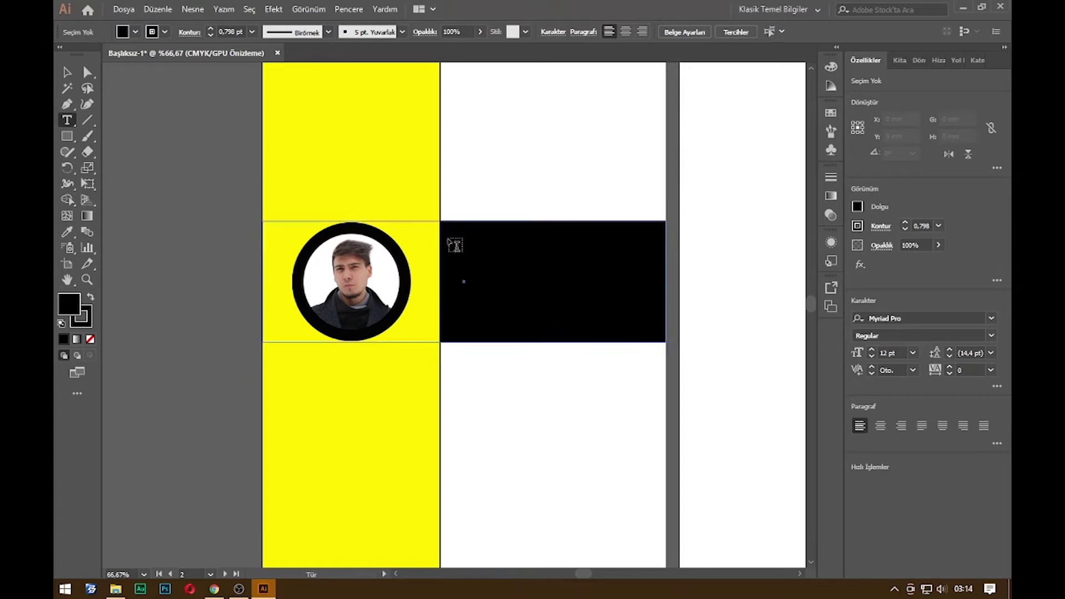
click(509, 140)
text(MUSTAFA)
Select the name and start replacing its font with Montserrat (MONT) in the Character panel
key(ctrl+a)
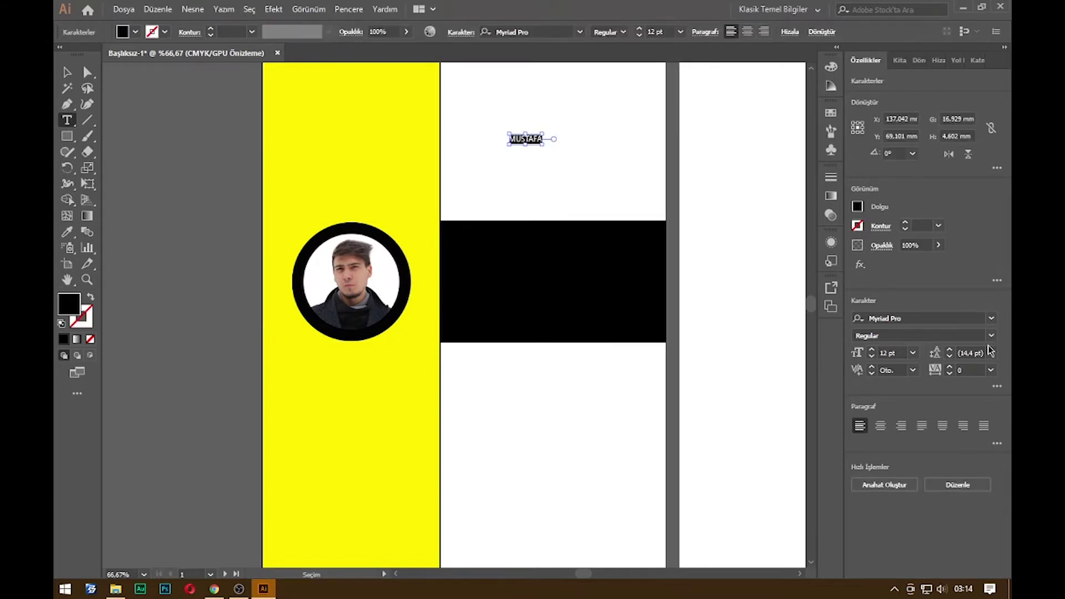
click(939, 319)
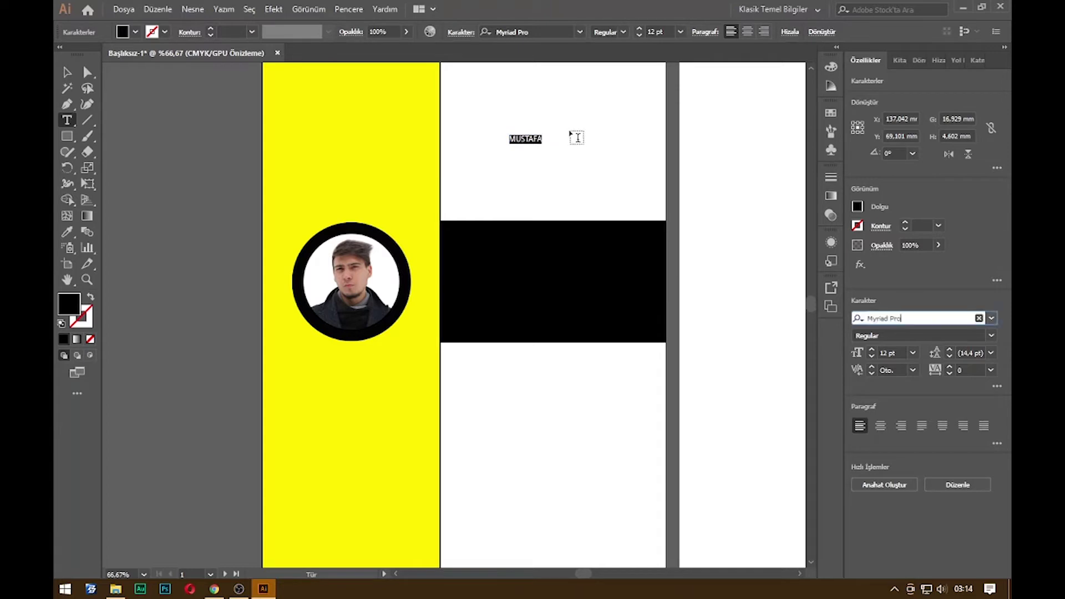
click(913, 318)
click(905, 313)
drag(912, 314, 848, 323)
click(787, 10)
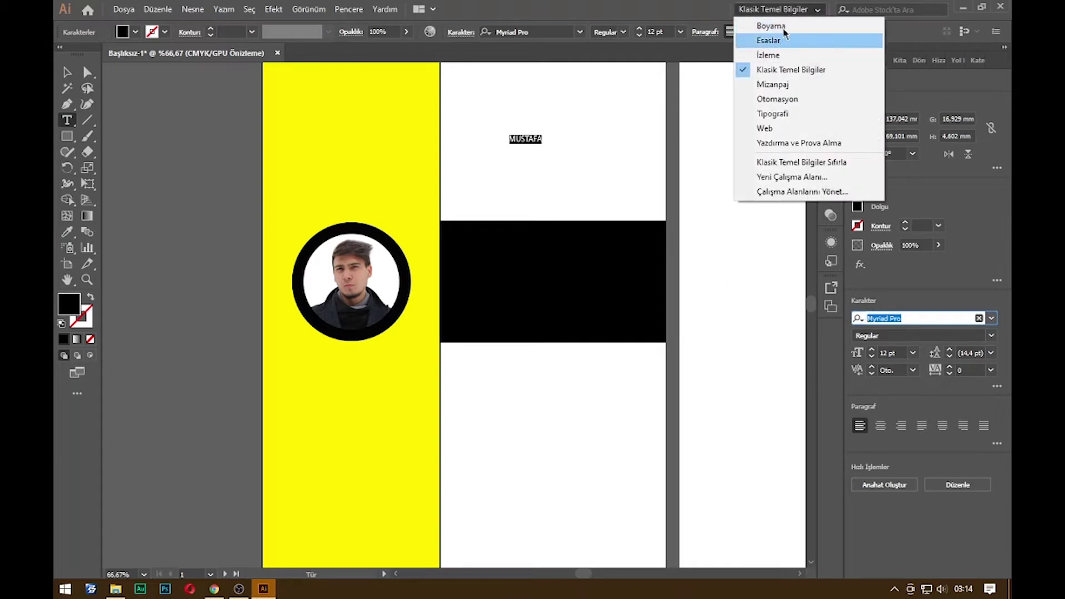
click(785, 8)
click(785, 9)
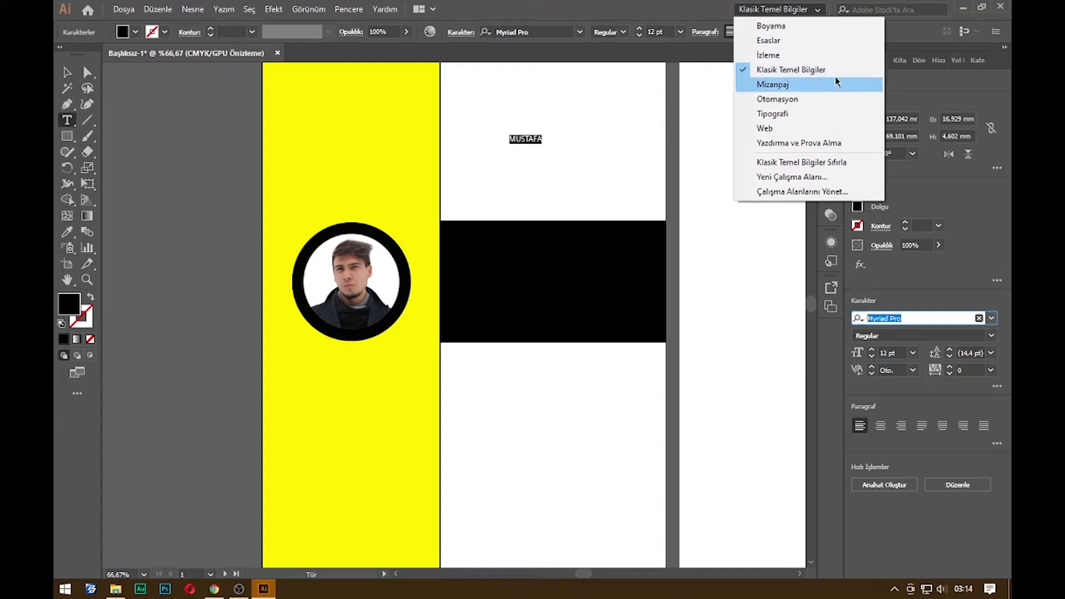
click(924, 317)
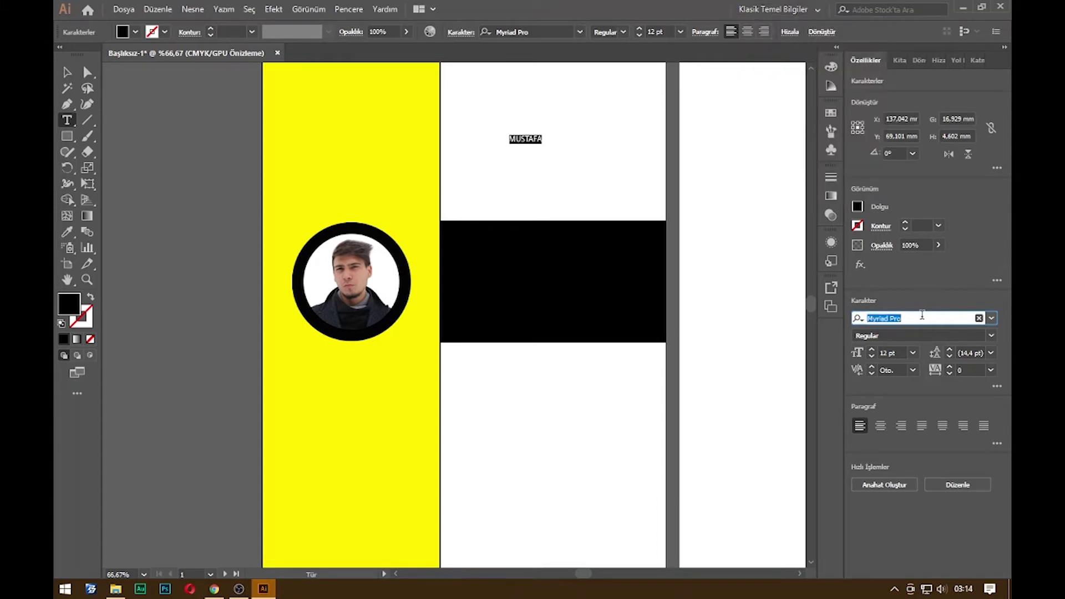
text(MONT)
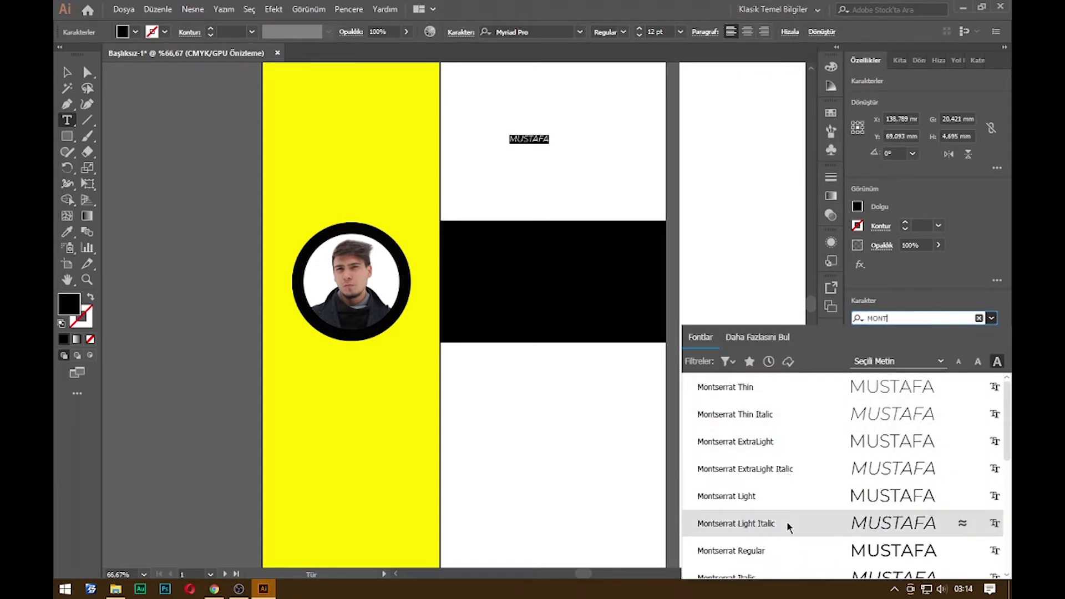
Set the name in Montserrat with the Black font style
click(794, 551)
click(881, 334)
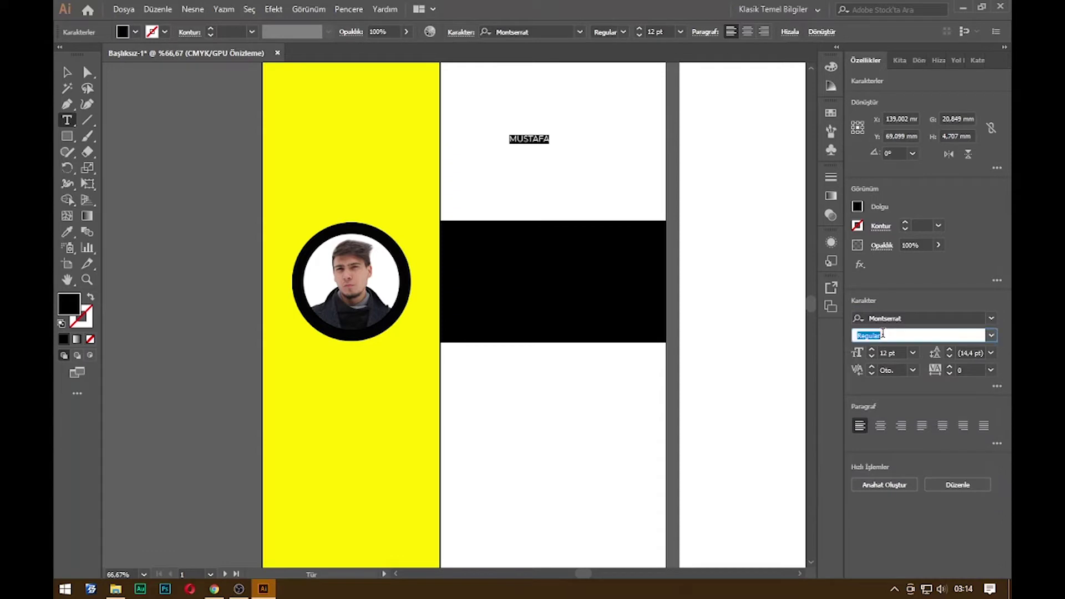
text(Black)
key(Return)
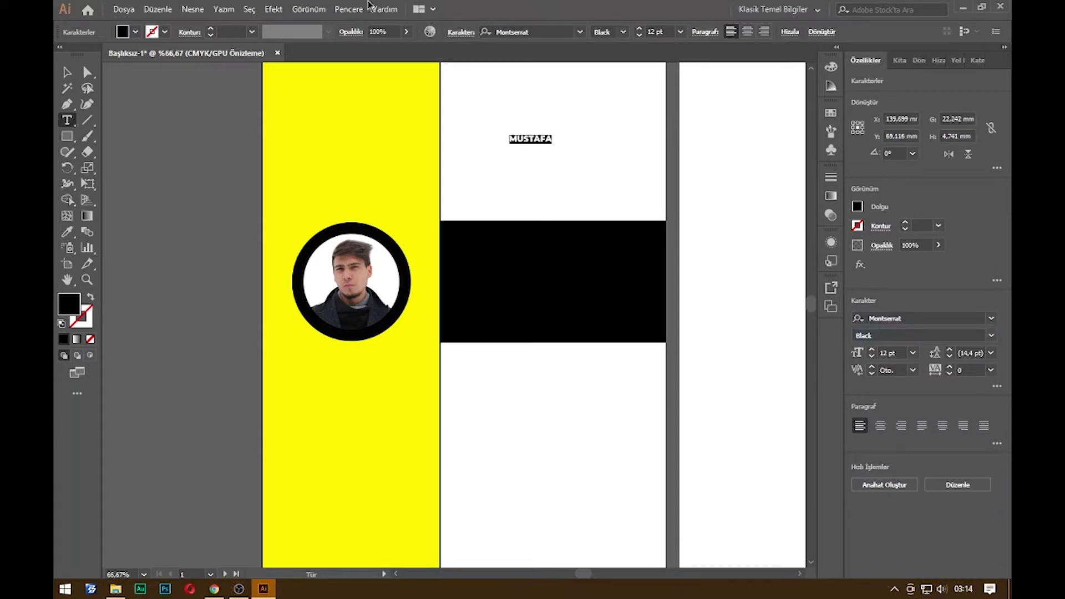
Scale the name up to about 45 pt and fill it white
click(68, 71)
drag(553, 144, 620, 180)
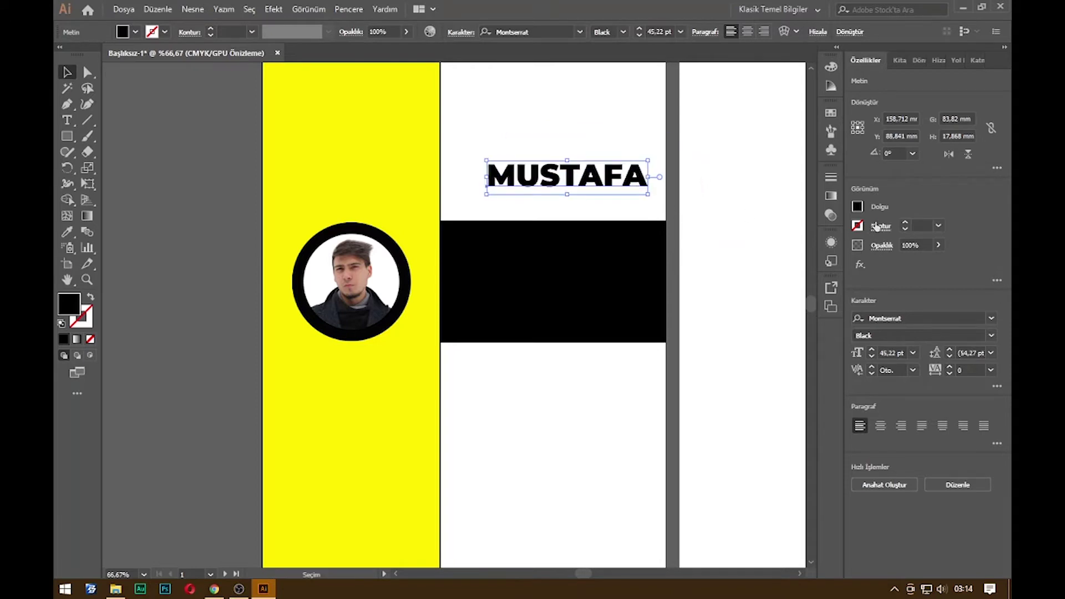
click(858, 207)
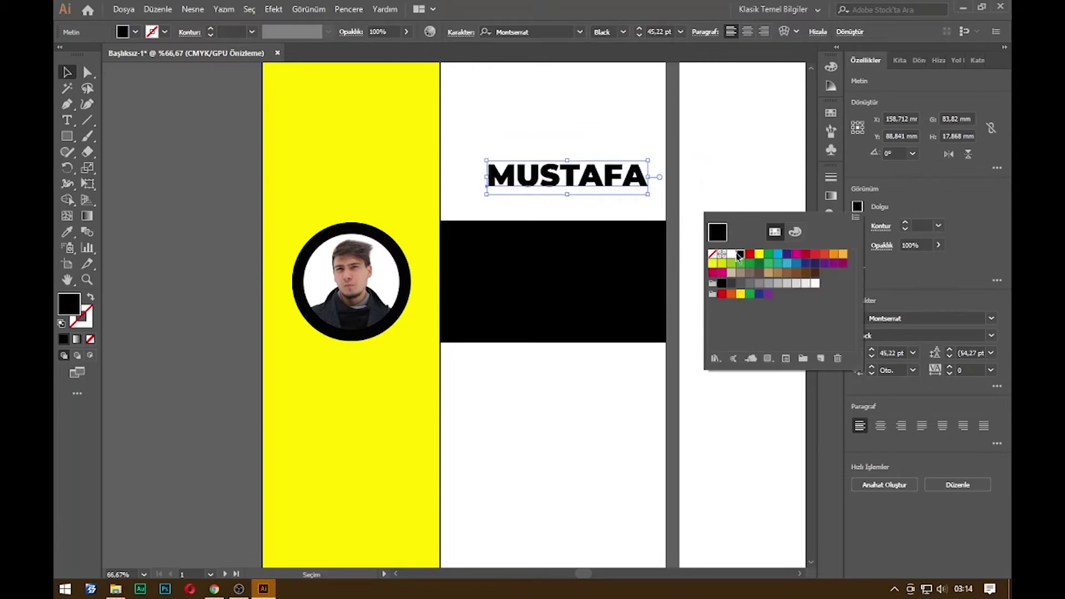
click(732, 254)
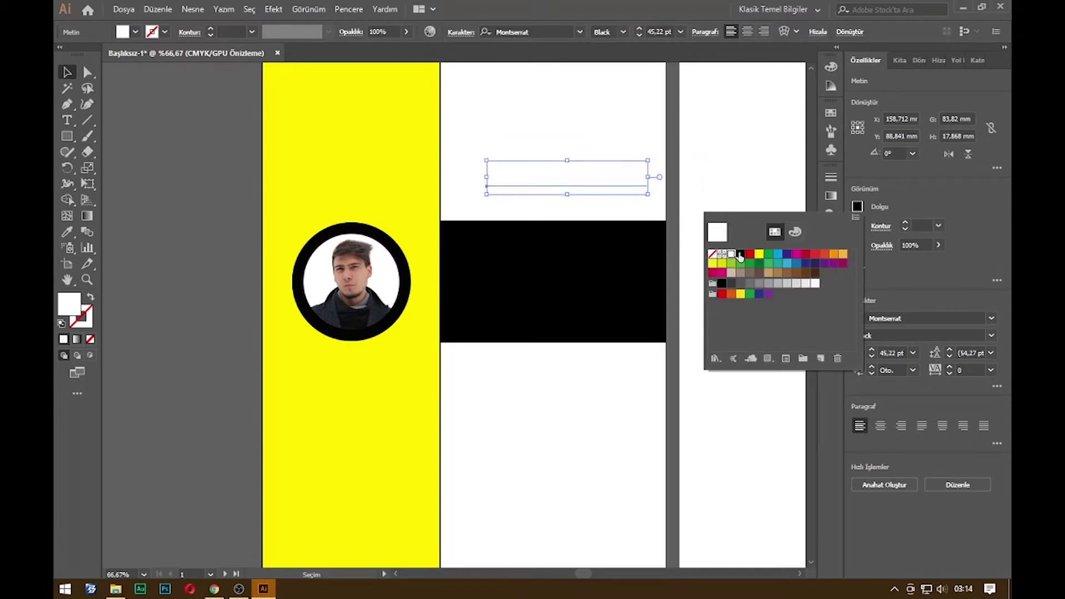
click(591, 165)
Move the white name onto the black band and select all its letters
drag(582, 176, 569, 253)
click(732, 207)
click(616, 258)
double_click(592, 266)
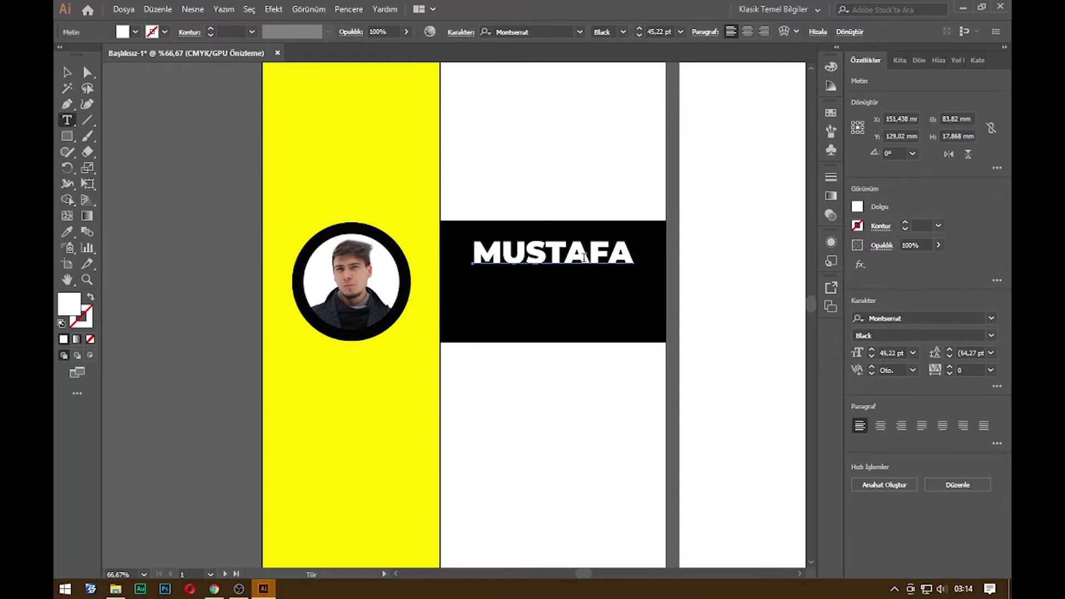
key(ctrl+a)
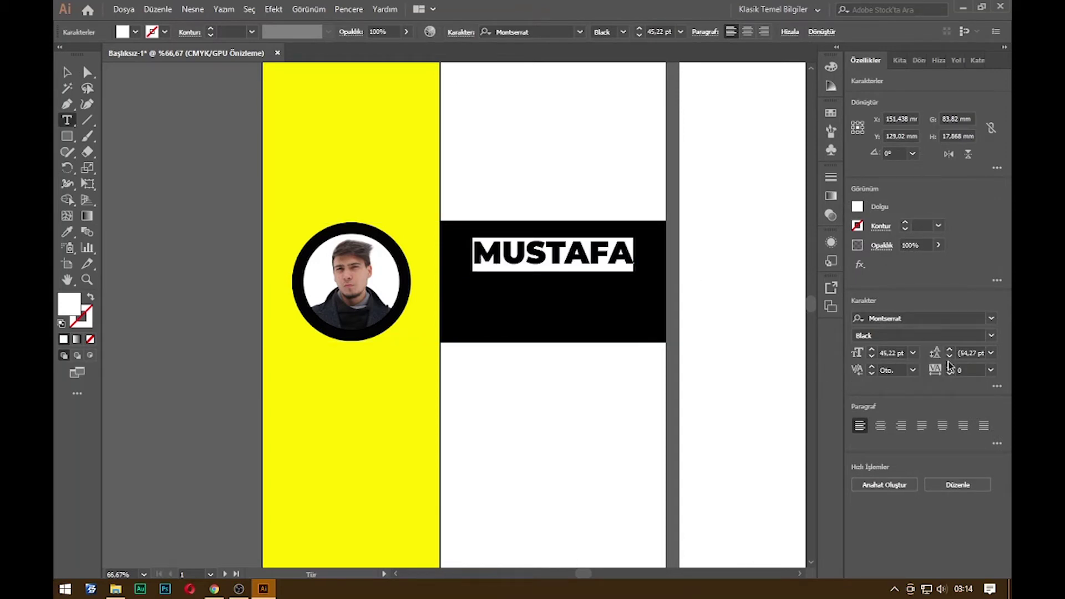
Set the first name's letter spacing (tracking) to 100
click(950, 368)
click(951, 367)
click(951, 368)
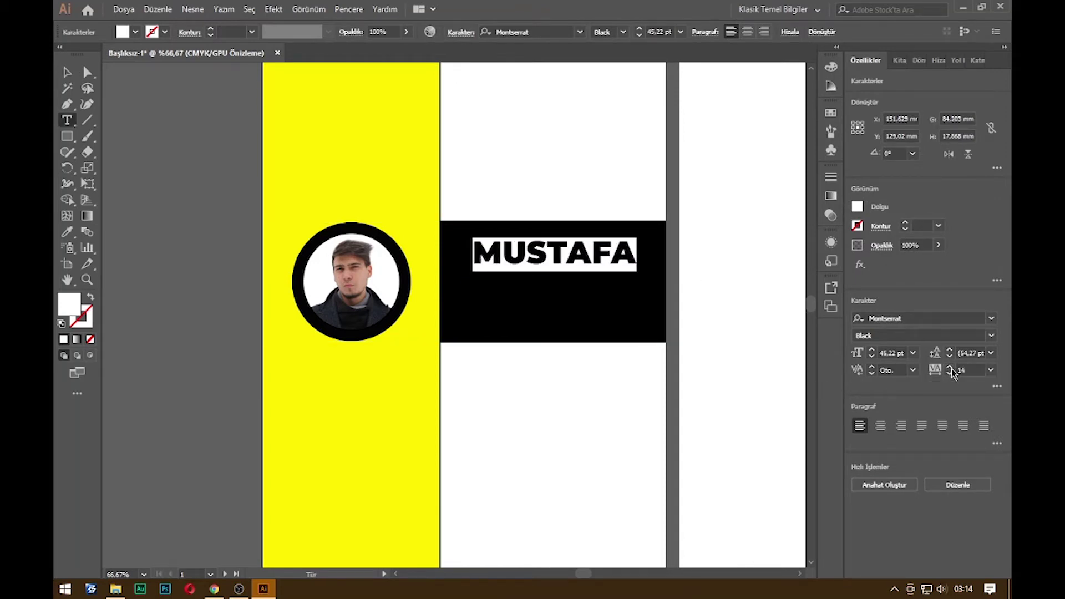
click(967, 366)
text(100)
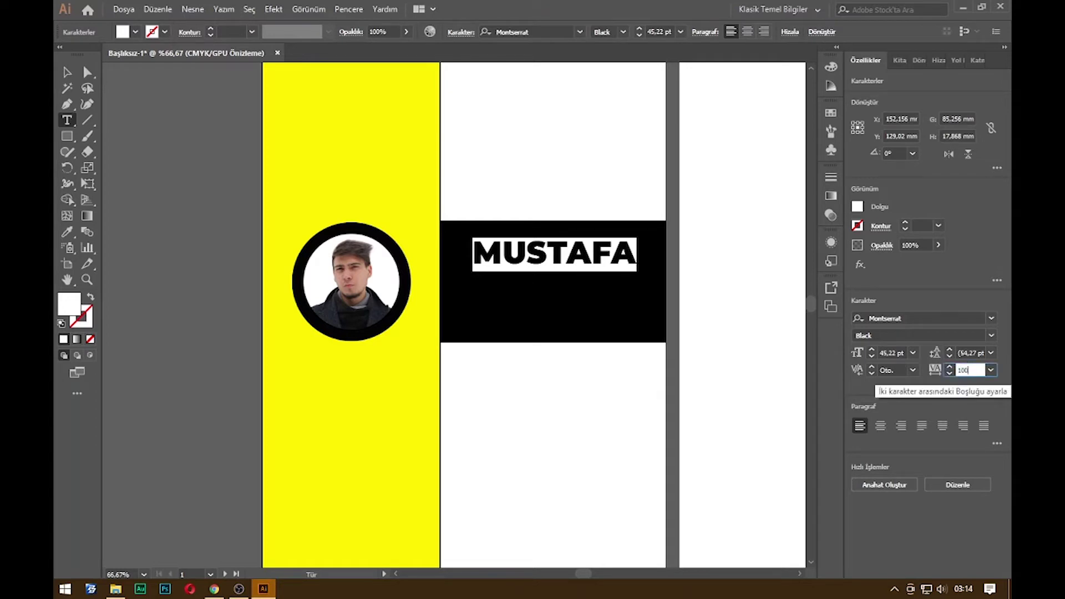
key(Return)
Shift the name slightly left and retype its duplicate as the surname
click(67, 72)
drag(614, 269, 584, 297)
double_click(580, 297)
key(ctrl+a)
text(DEMİRAL)
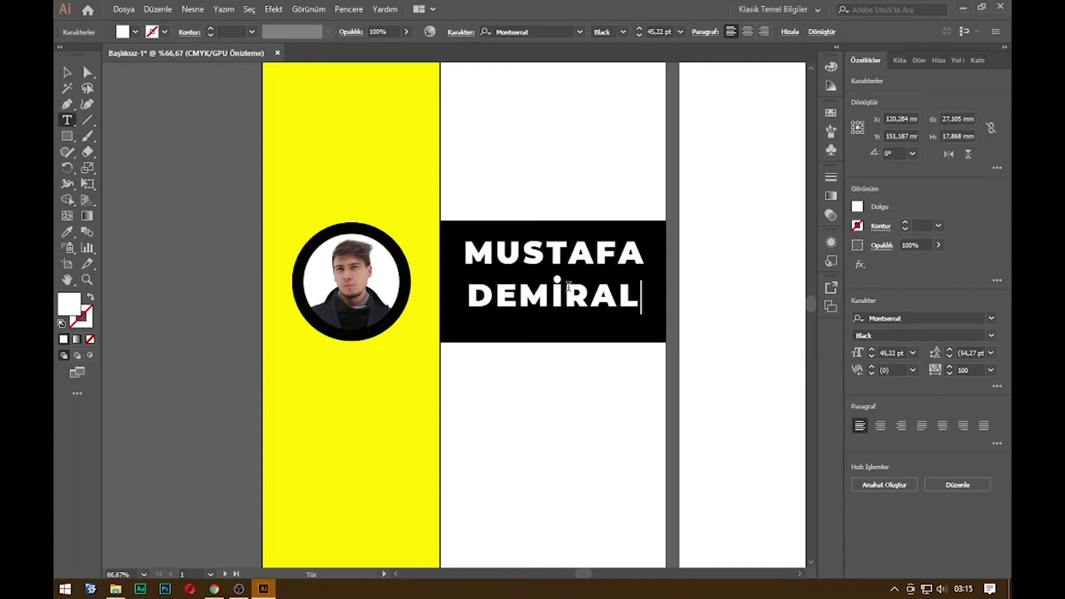
Fill the surname red and nudge it up closer to the first name
key(ctrl+a)
click(858, 206)
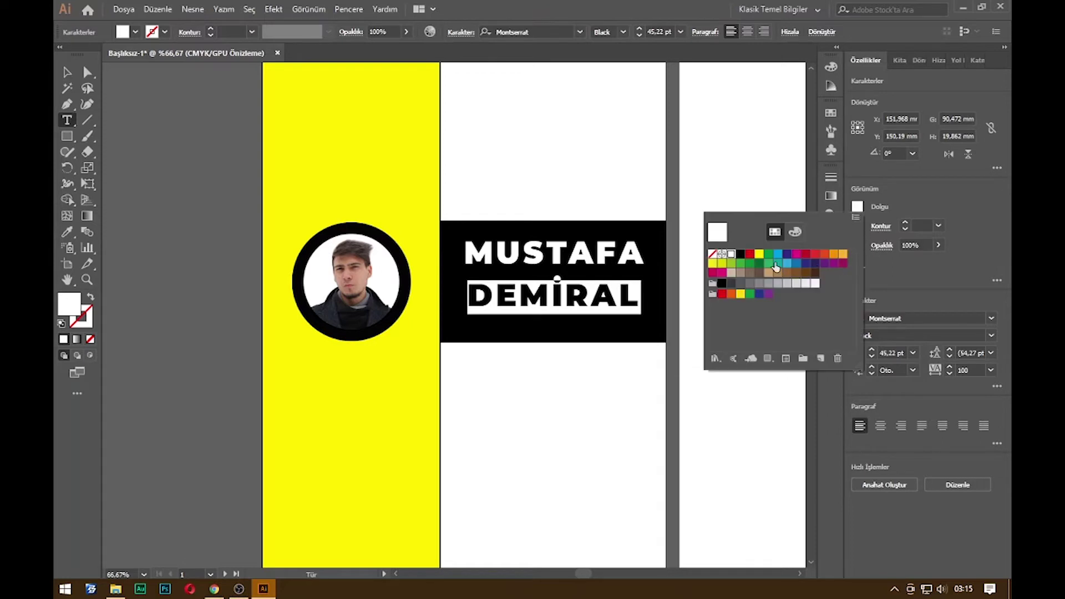
click(750, 255)
click(68, 72)
double_click(68, 73)
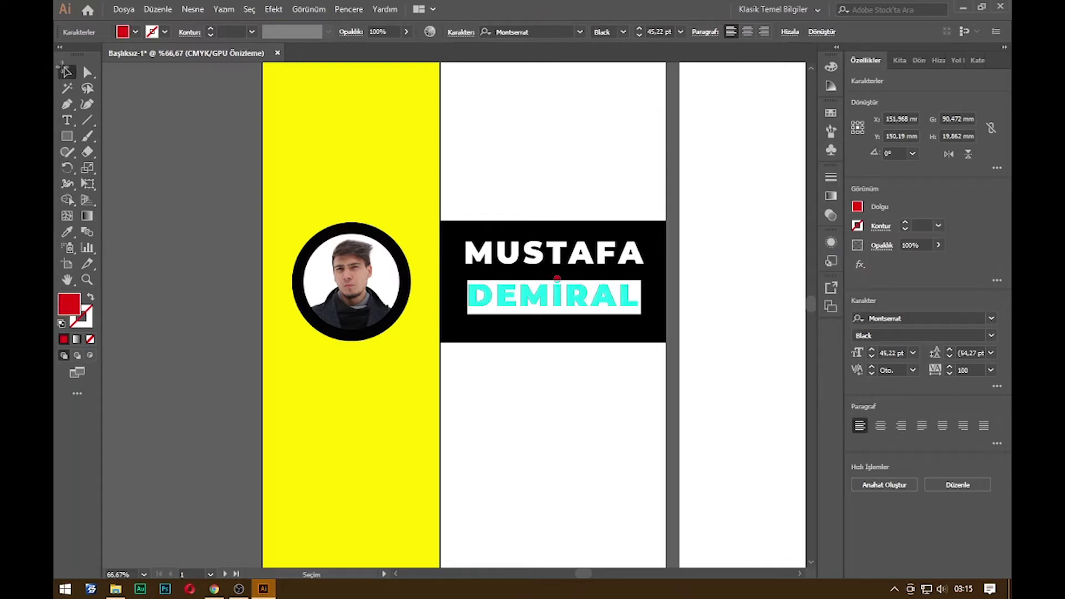
click(610, 396)
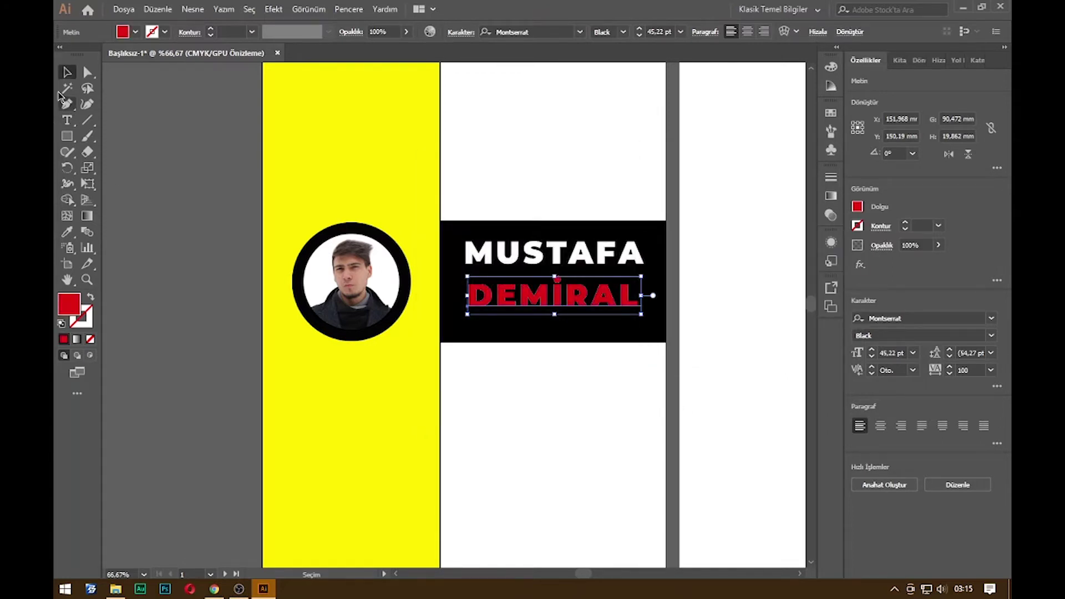
click(508, 173)
drag(571, 300, 578, 294)
scroll(599, 323, down, 1)
Draw a three-sided polygon triangle in the white area above the name block
click(669, 349)
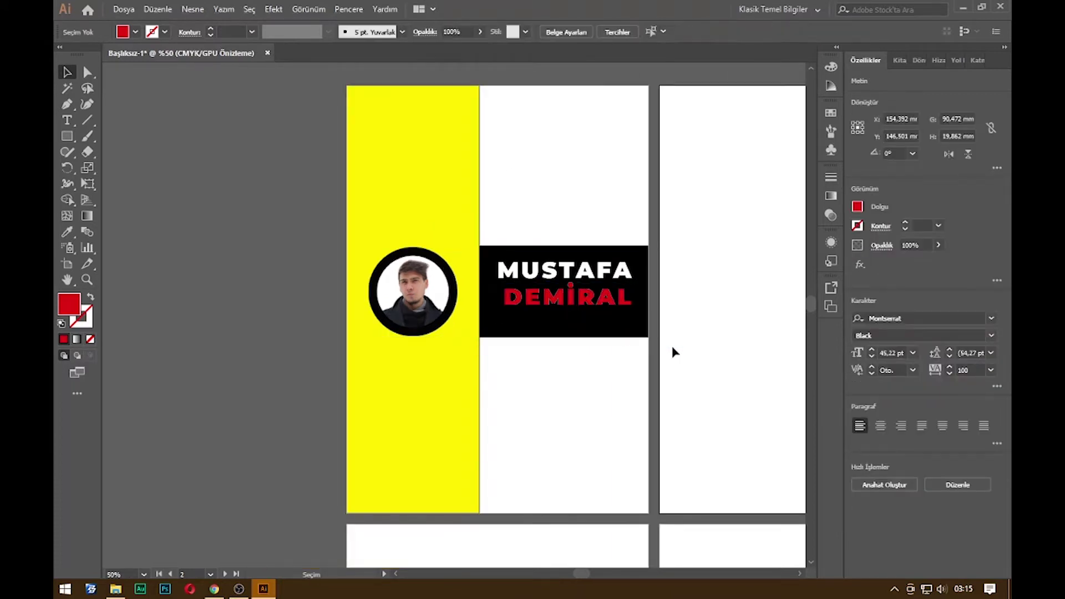
drag(500, 104, 553, 162)
drag(622, 178, 621, 178)
drag(67, 136, 166, 183)
drag(532, 113, 565, 119)
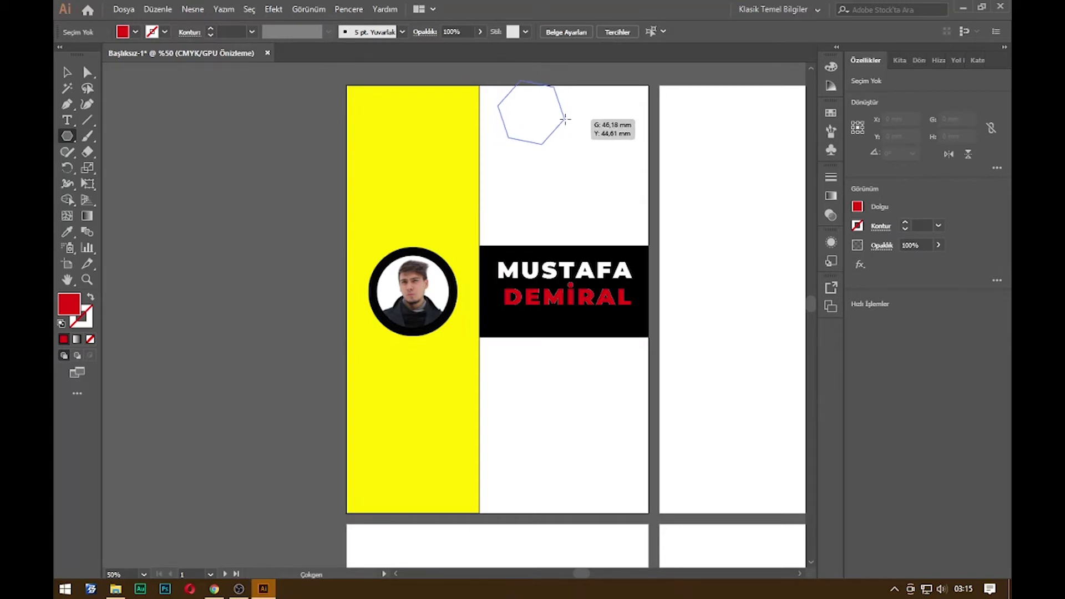
drag(565, 119, 537, 281)
key(Down)
key(Down)
key(Down)
Rotate the triangle to 270° so it points right
scroll(537, 281, up, 2)
key(v)
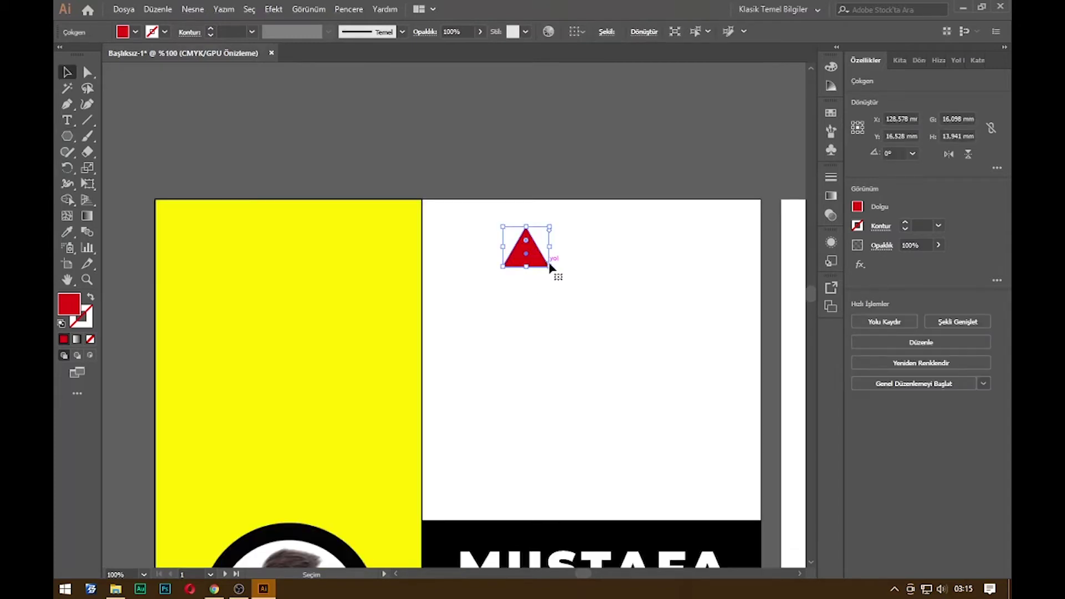
drag(556, 271, 502, 262)
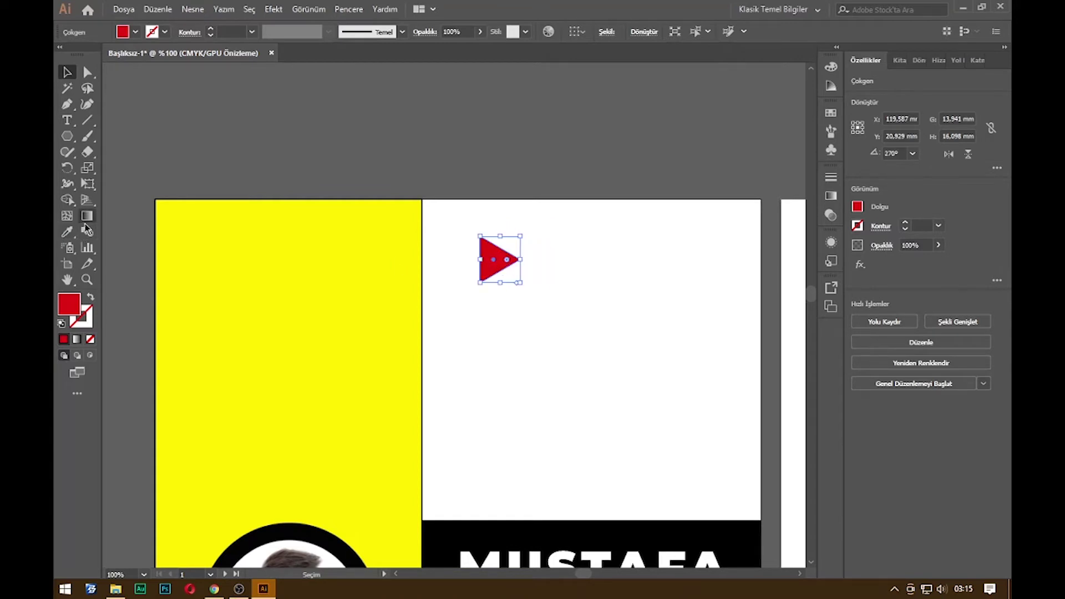
click(88, 215)
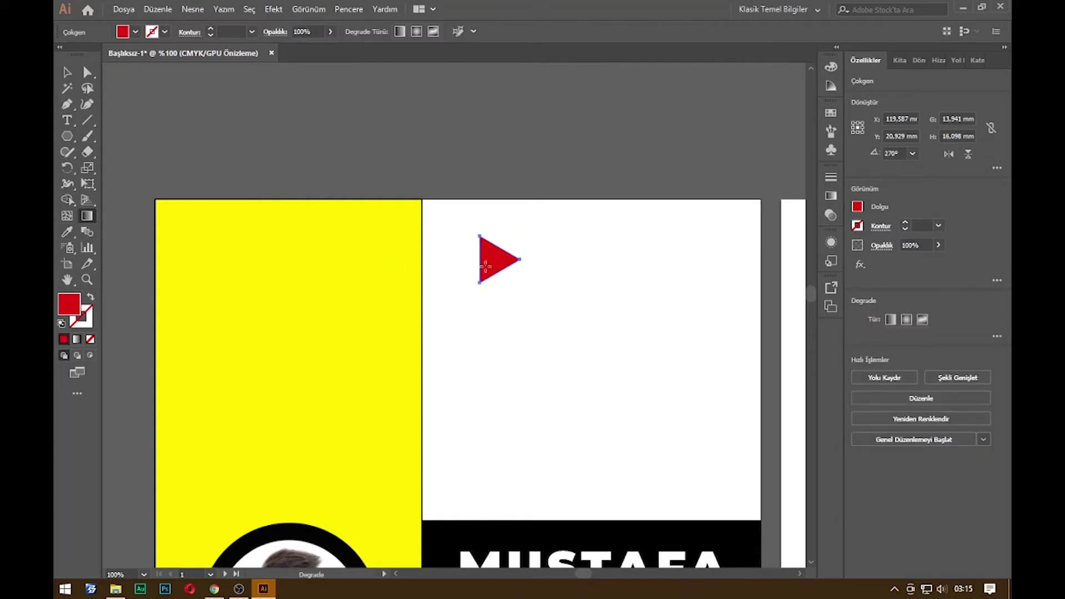
Give the triangle a gradient fill and bring up the full gradient settings
click(861, 208)
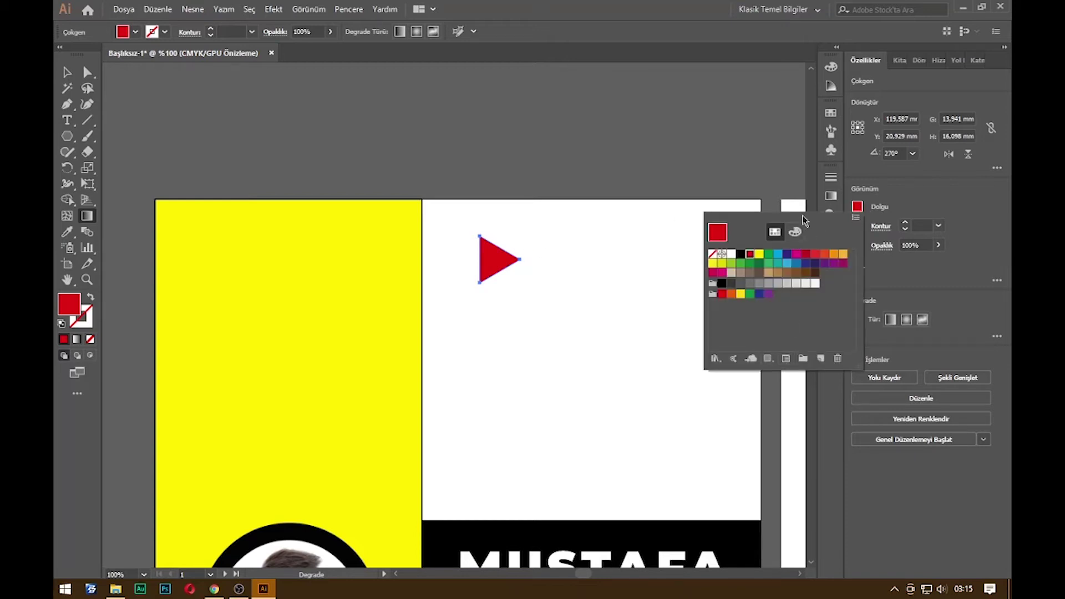
click(716, 359)
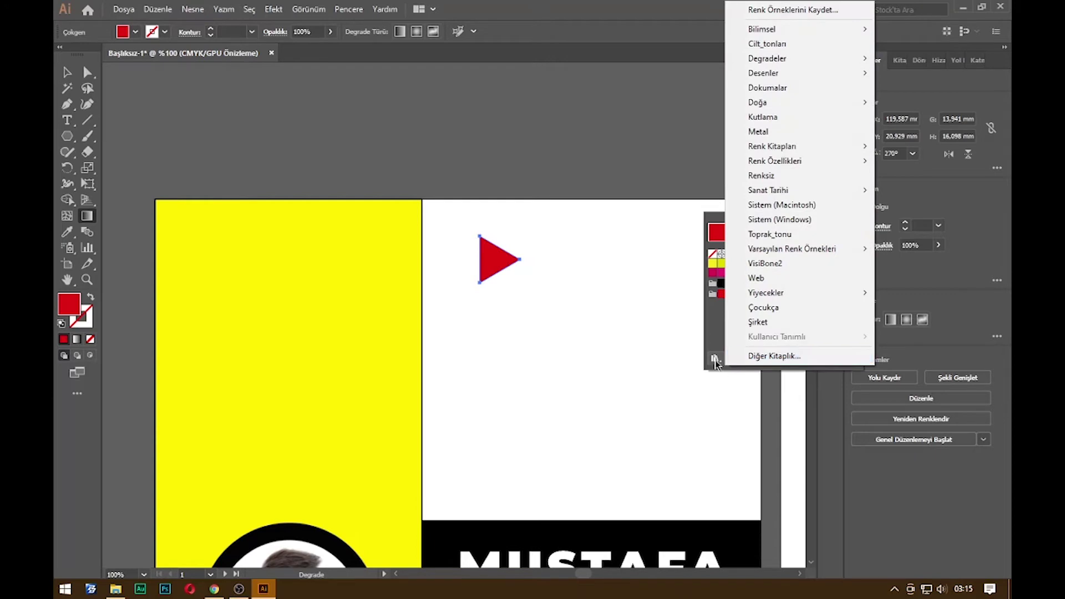
click(747, 360)
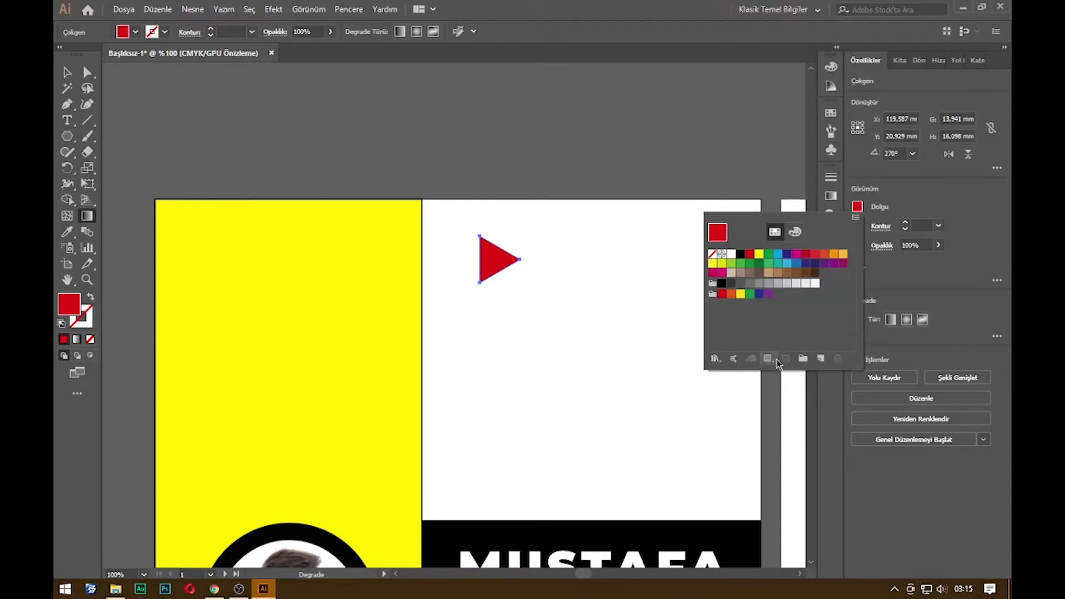
click(496, 269)
click(492, 270)
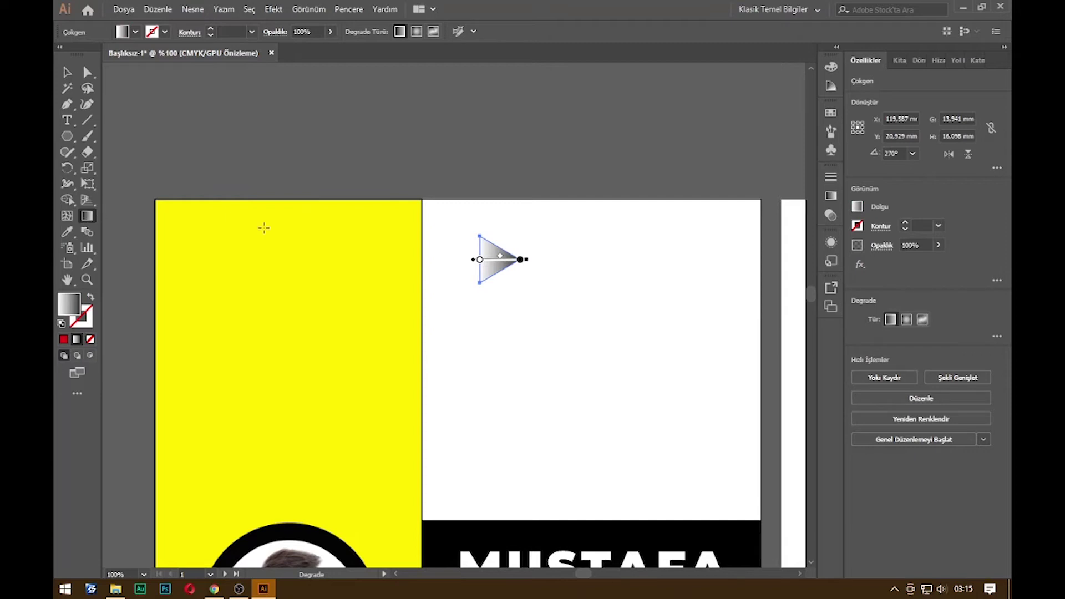
click(490, 259)
click(135, 31)
click(123, 33)
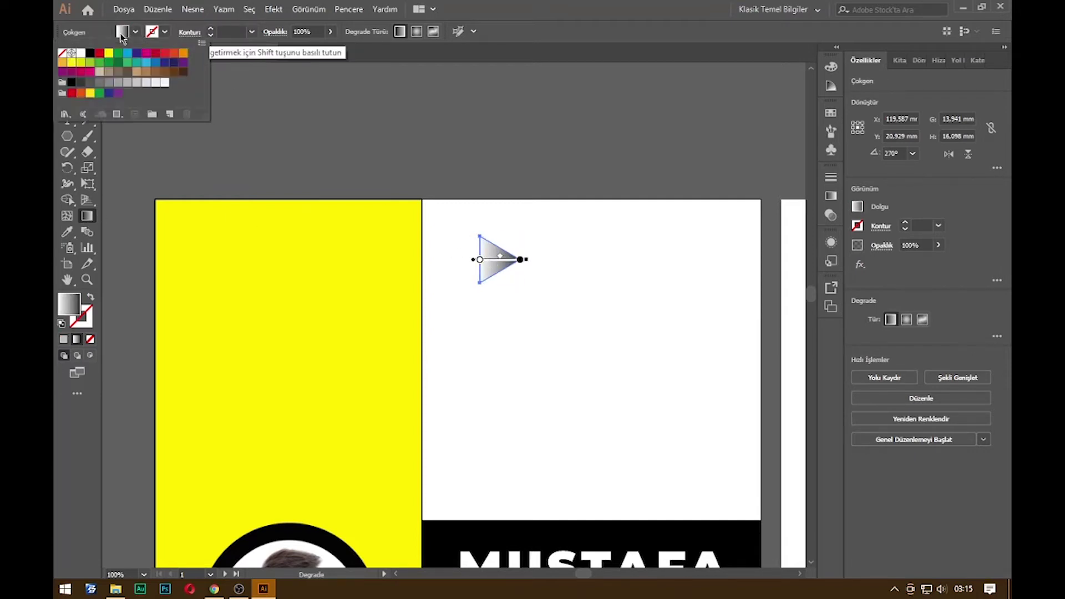
click(857, 207)
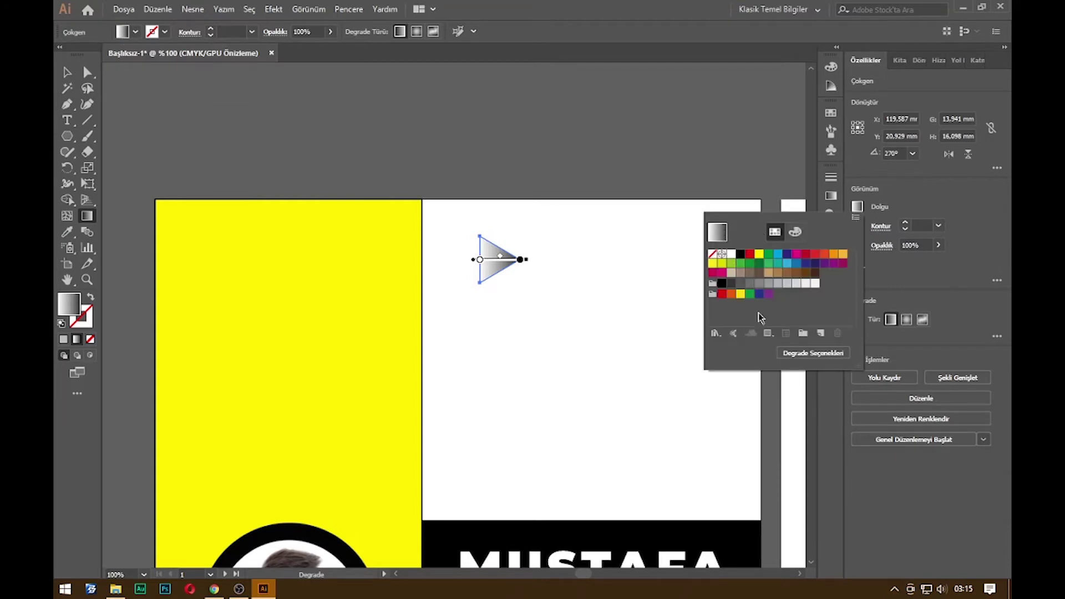
click(806, 356)
click(801, 209)
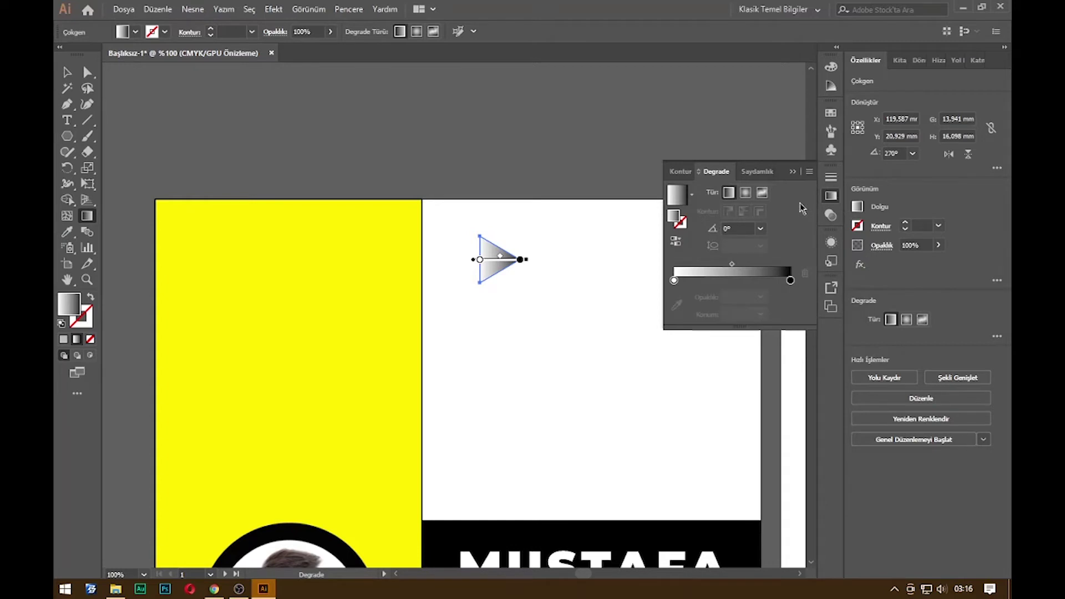
Set the linear gradient stops to red and black with a sharp midpoint transition
double_click(673, 281)
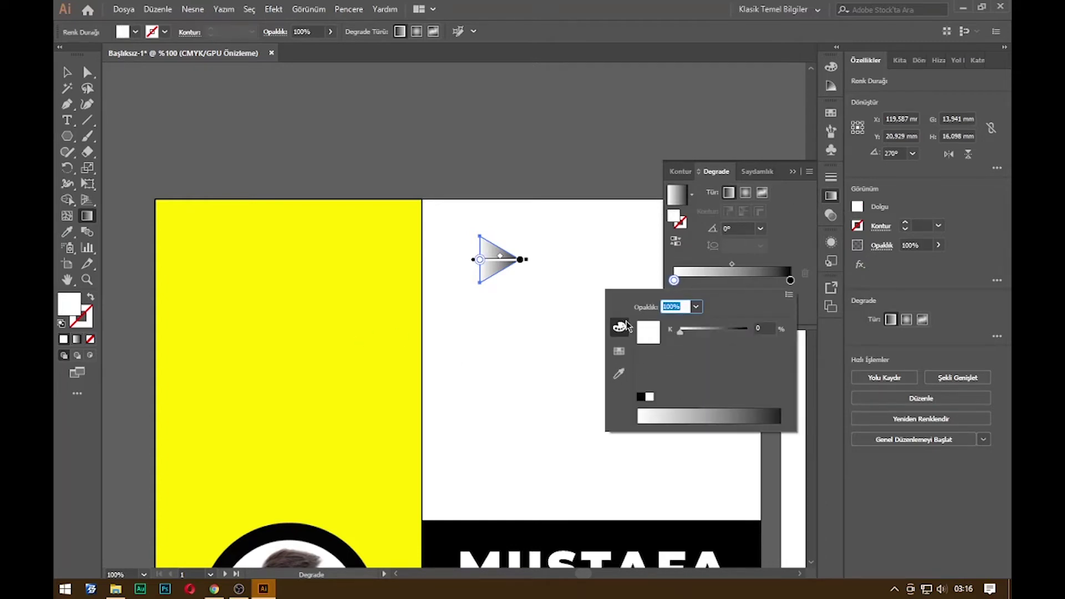
click(619, 351)
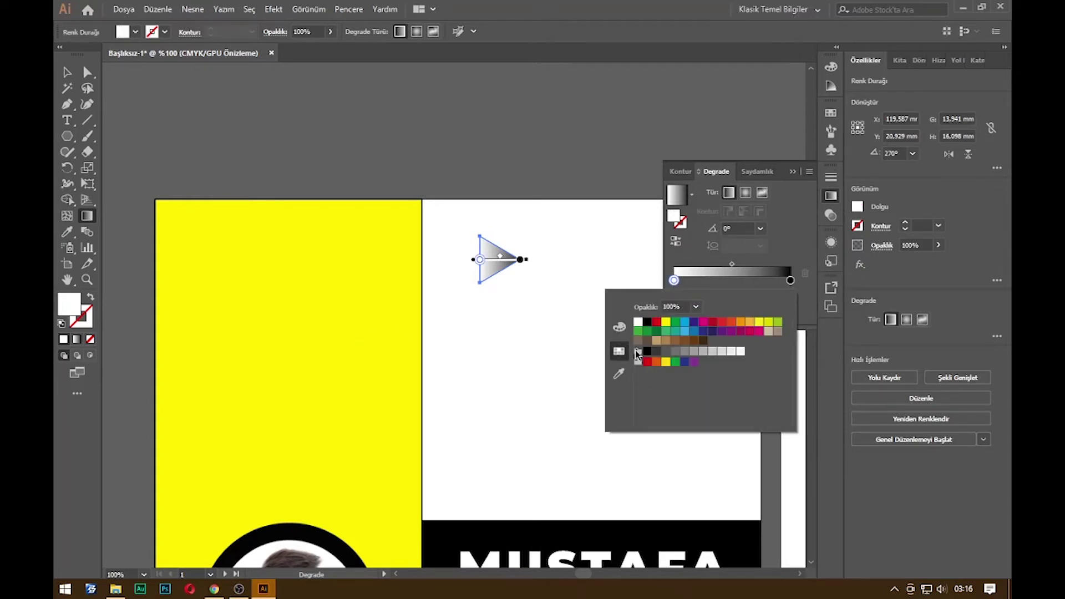
click(657, 323)
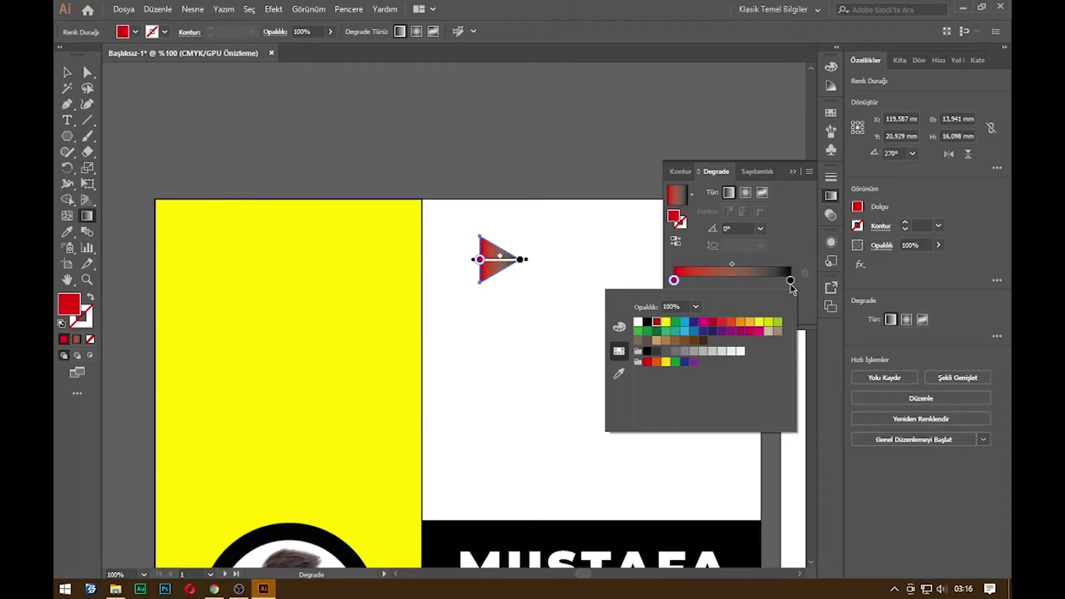
click(790, 281)
drag(732, 264, 711, 262)
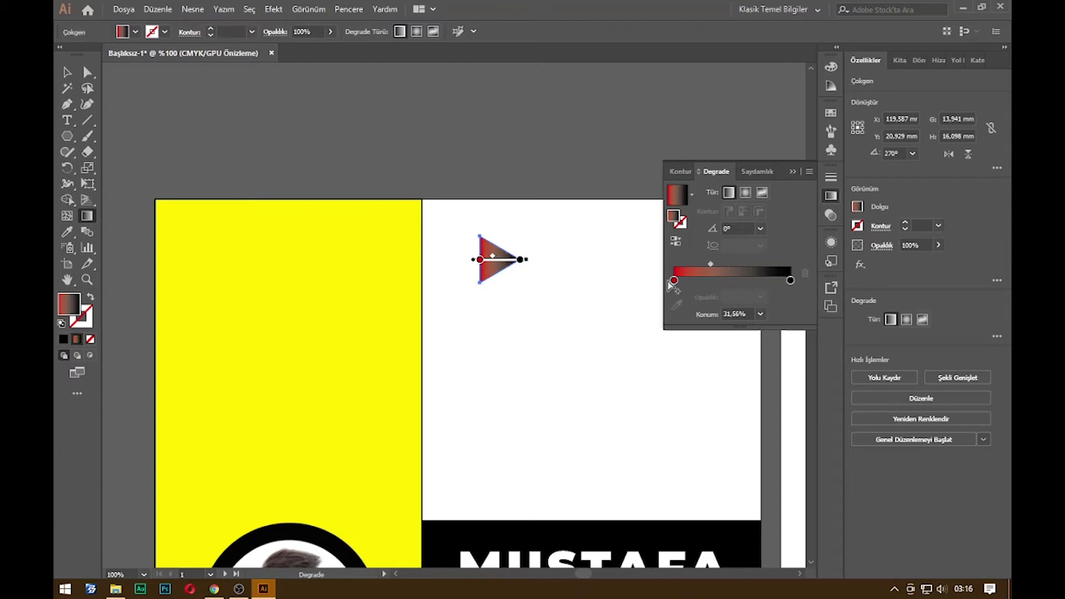
mouse_move(482, 261)
mouse_down()
mouse_move(519, 278)
mouse_move(490, 269)
mouse_up()
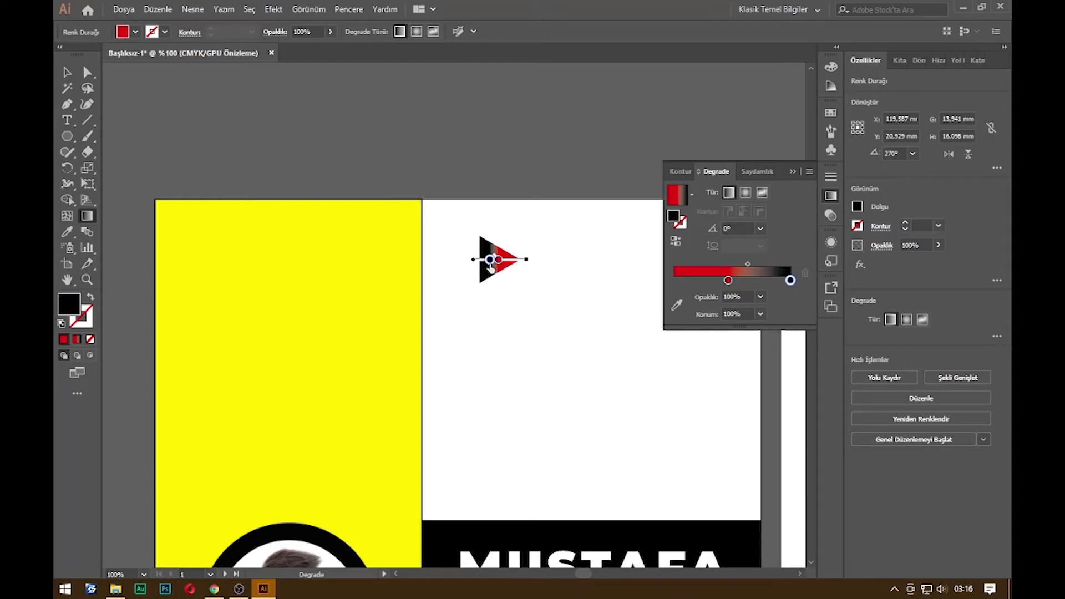
click(907, 320)
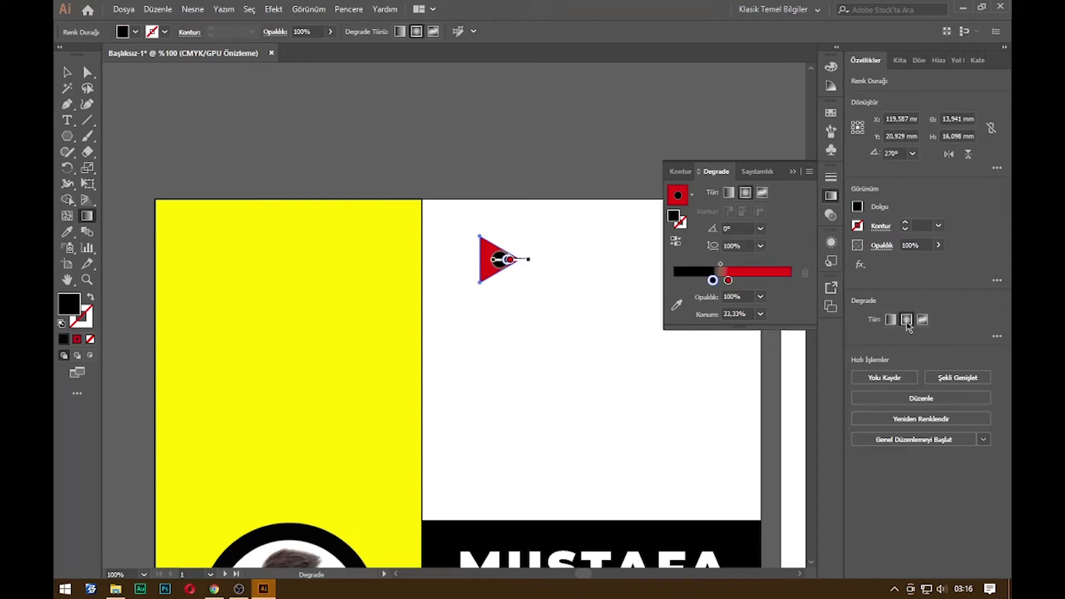
click(922, 320)
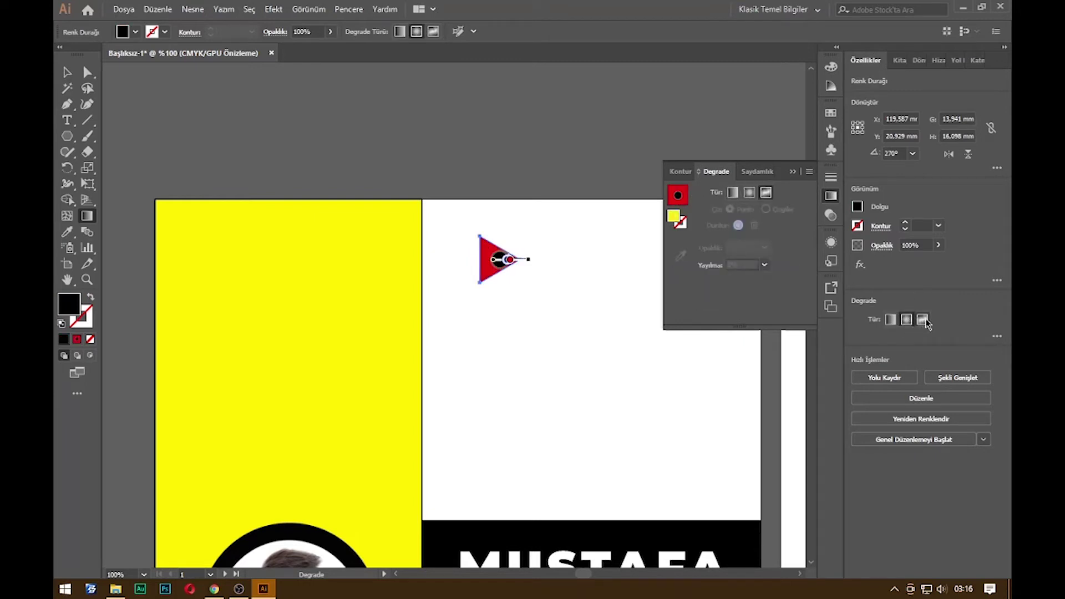
click(892, 320)
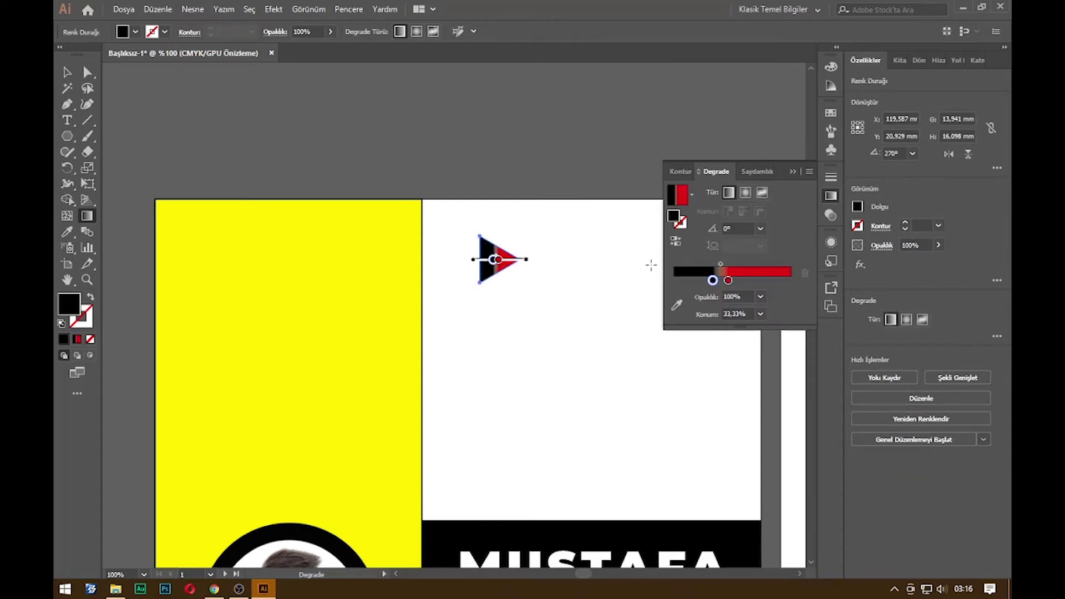
drag(721, 264, 729, 265)
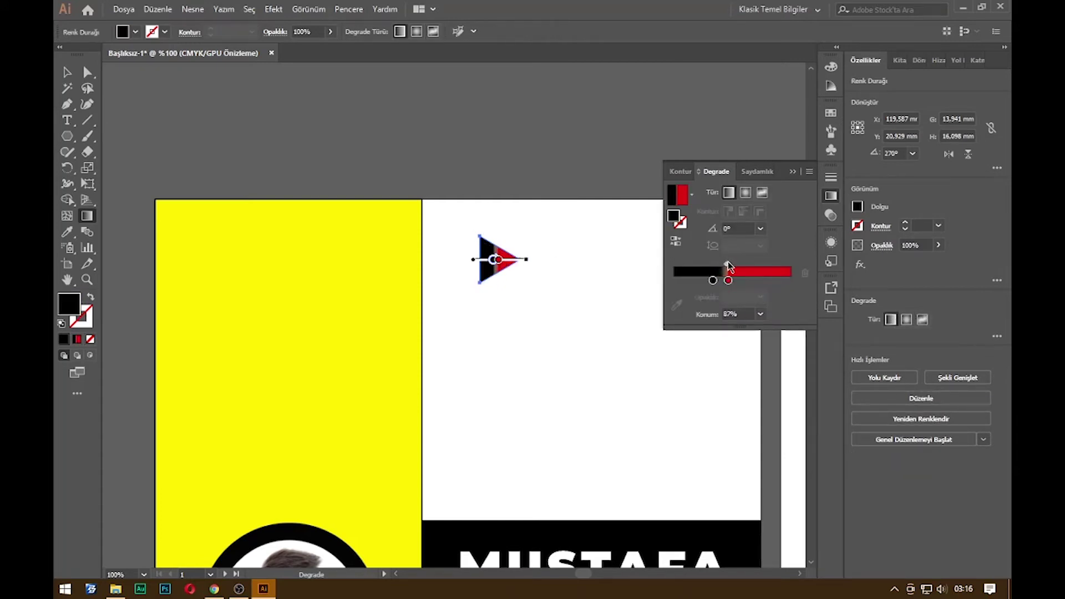
click(790, 172)
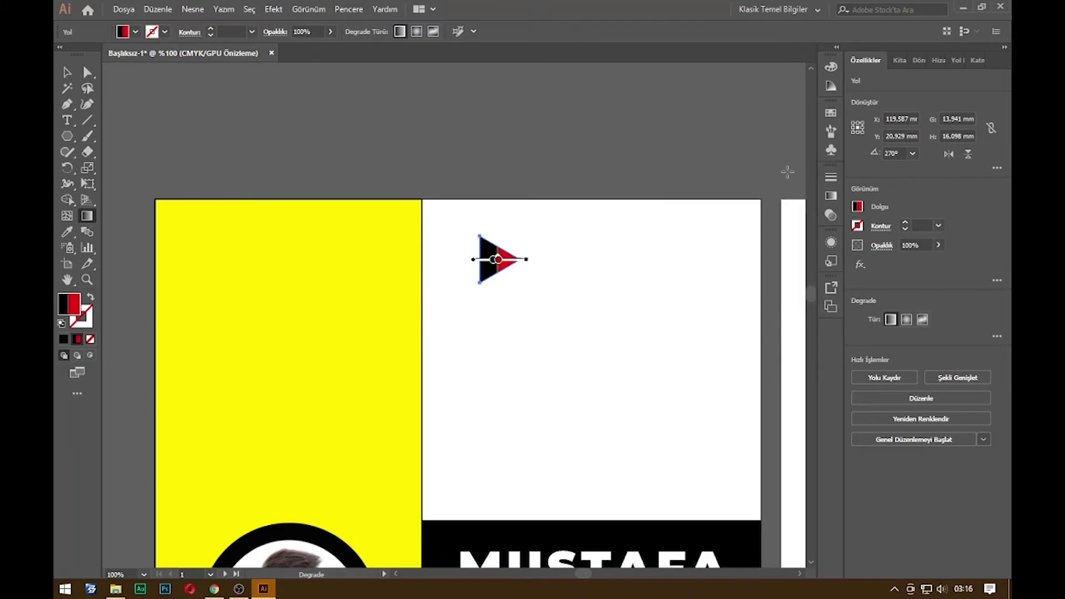
Move the gradient triangle slightly down and left on the cover page
key(v)
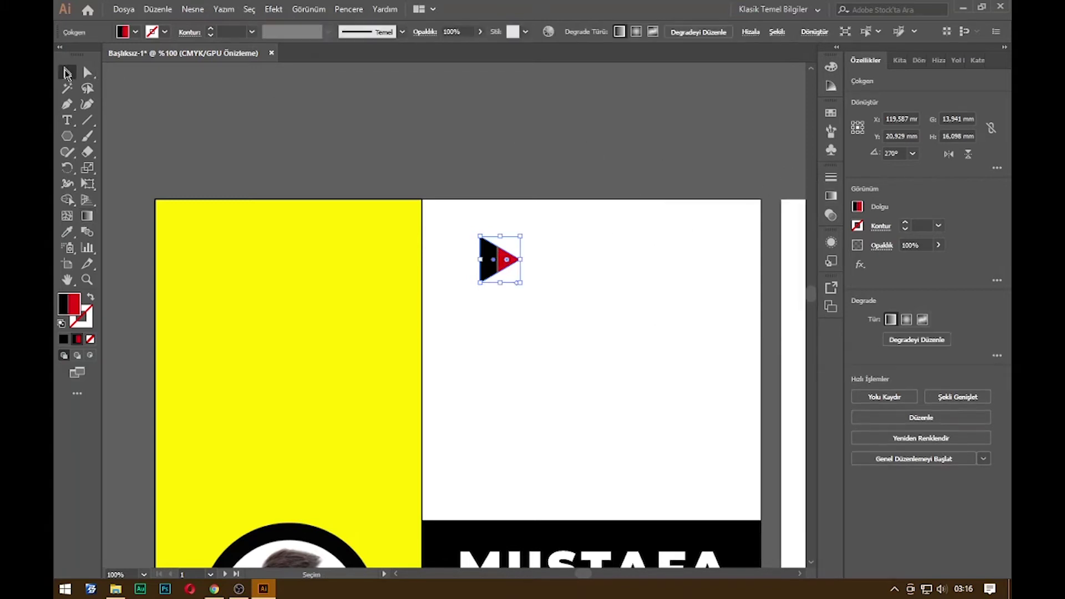
click(572, 135)
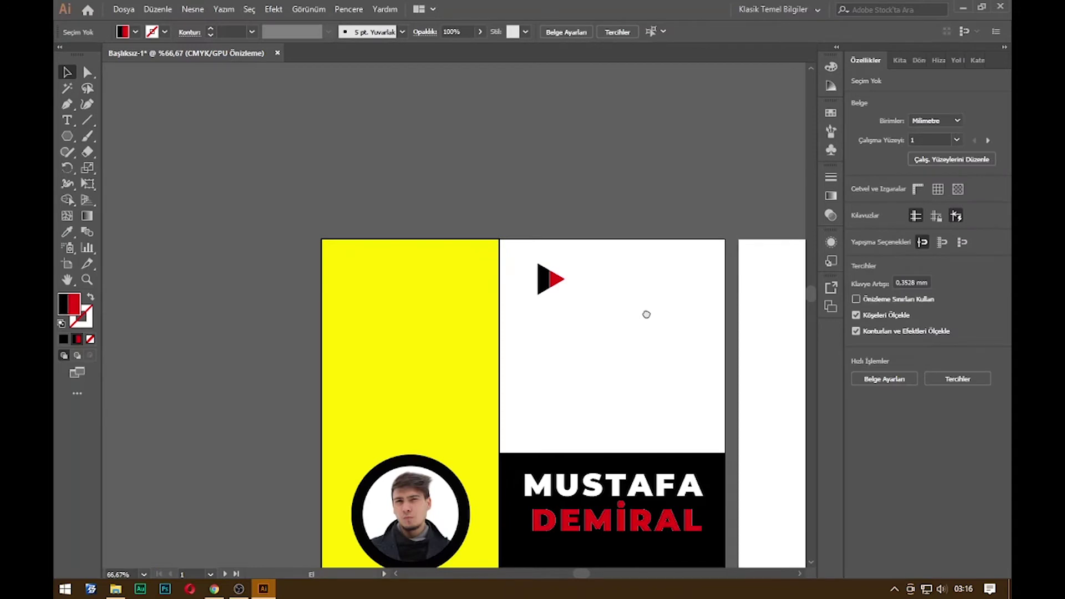
drag(646, 312, 557, 279)
drag(469, 246, 467, 294)
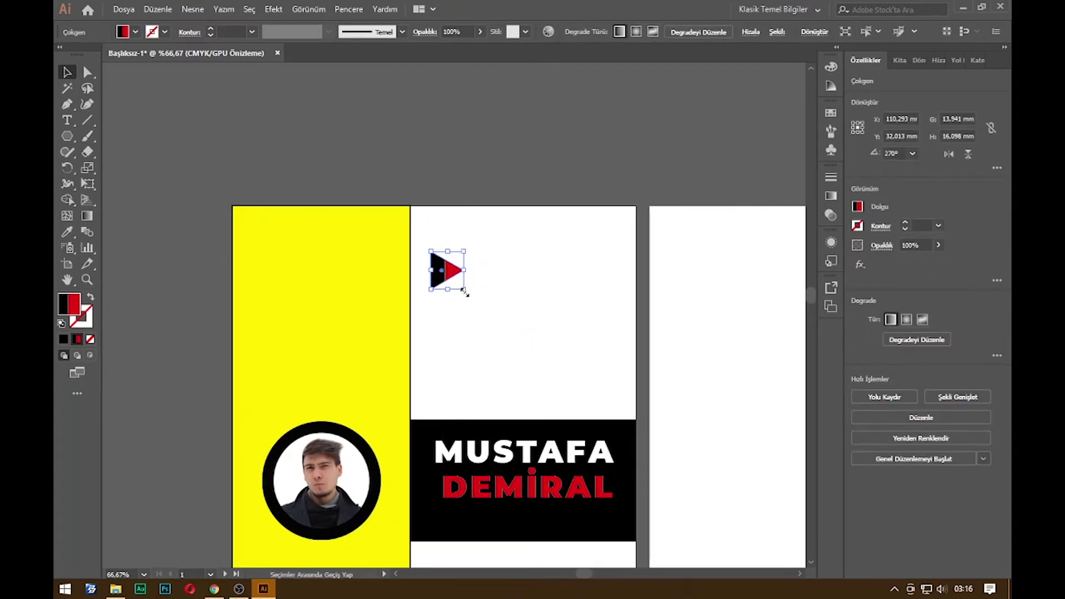
click(497, 278)
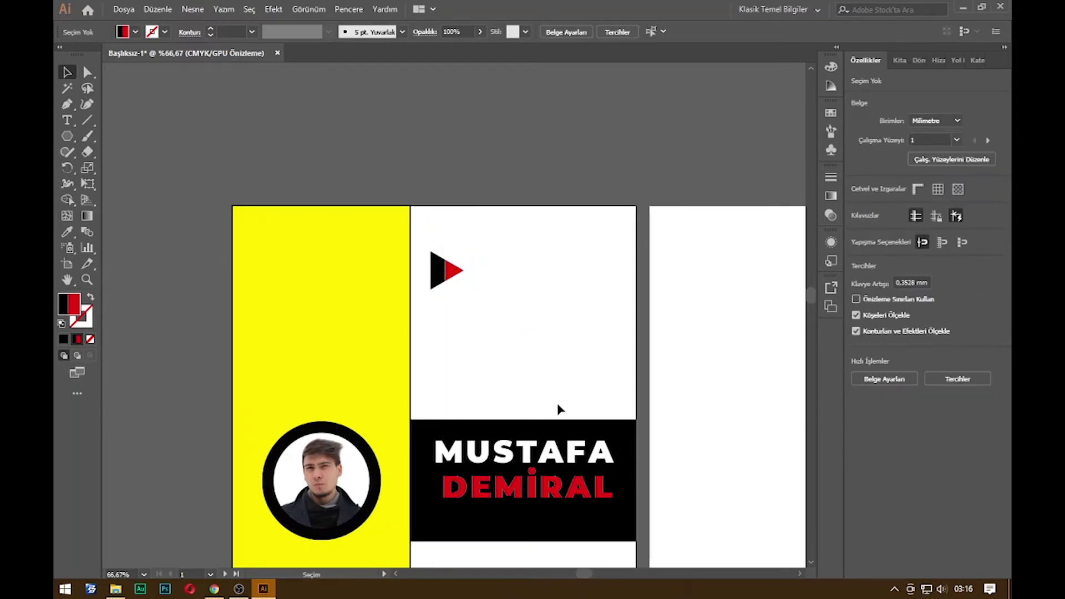
Type the designer's full name beside the triangle and set its tracking to -25
click(544, 453)
click(544, 247)
key(t)
click(490, 270)
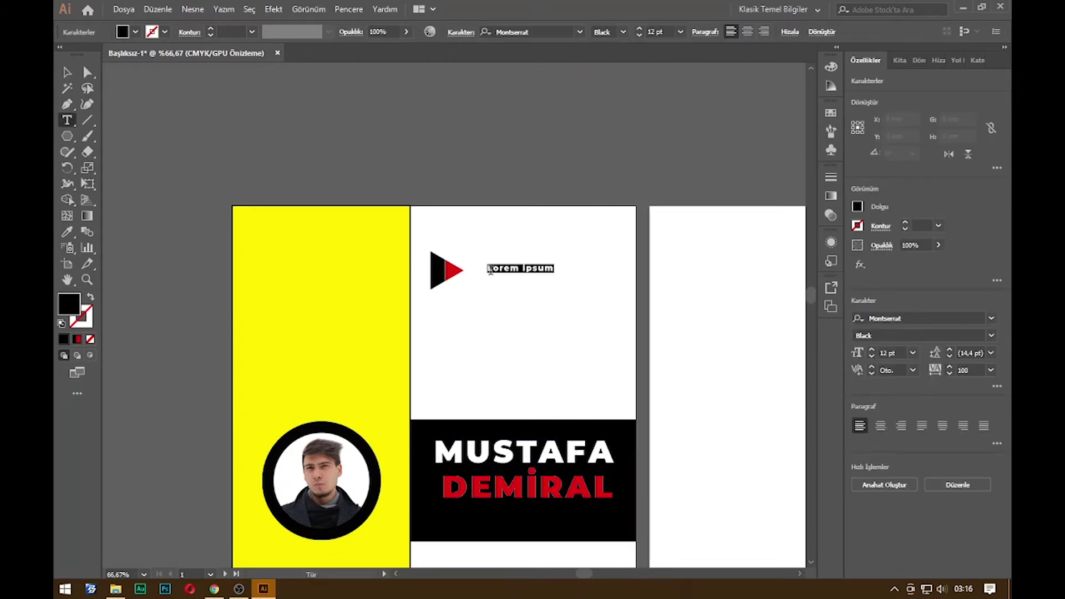
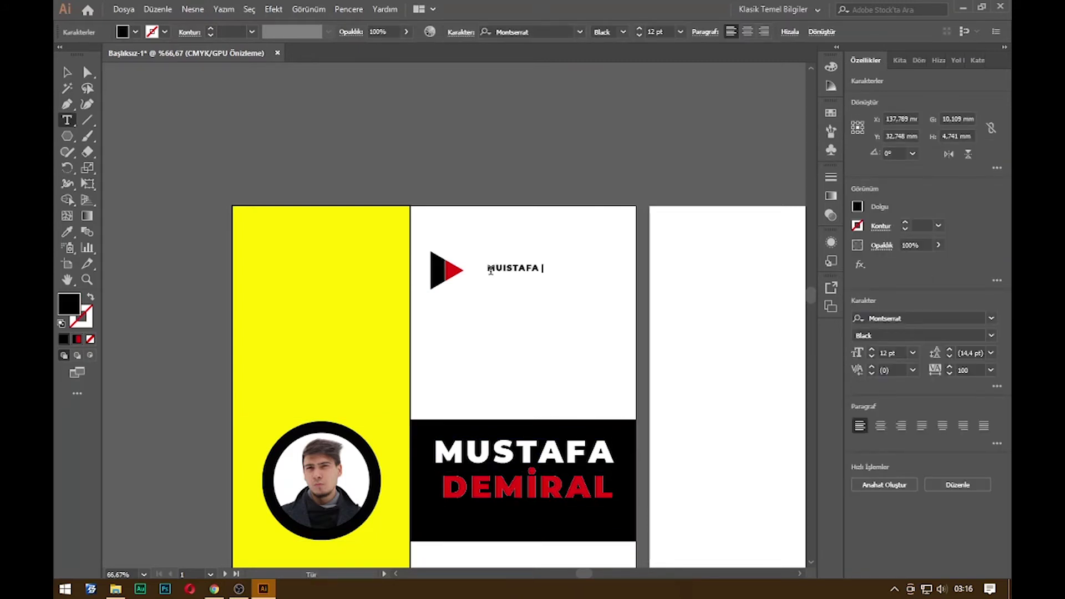
key(ctrl+a)
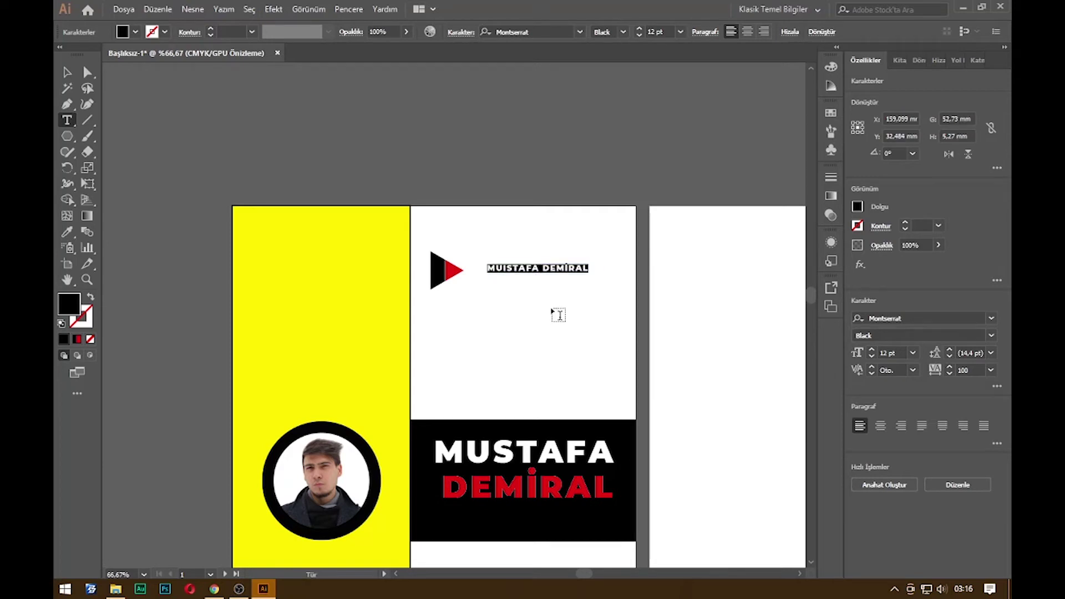
click(969, 370)
text(-)
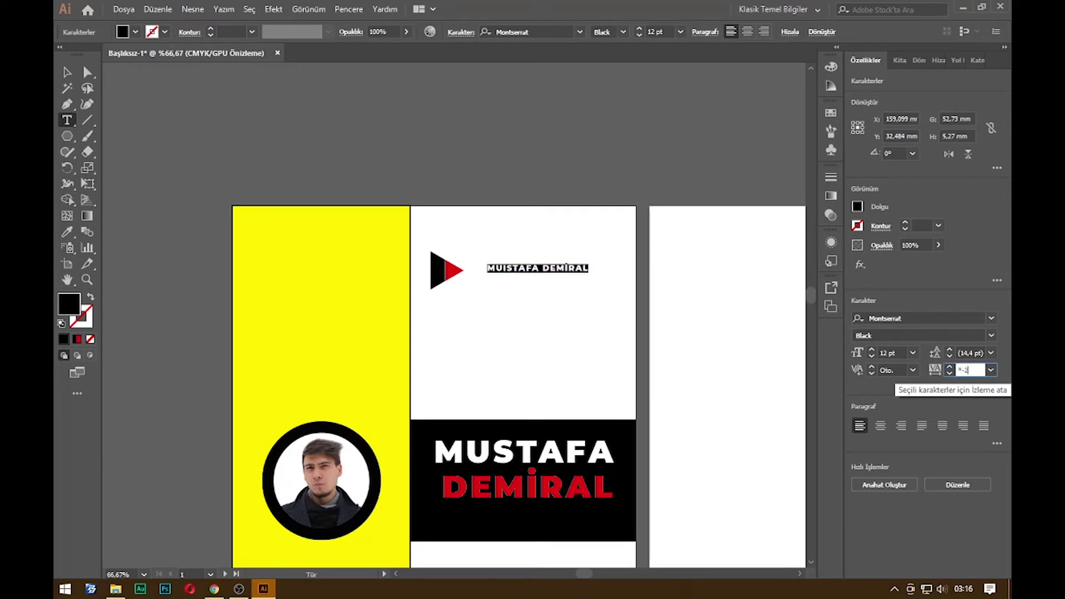
text(25)
key(Return)
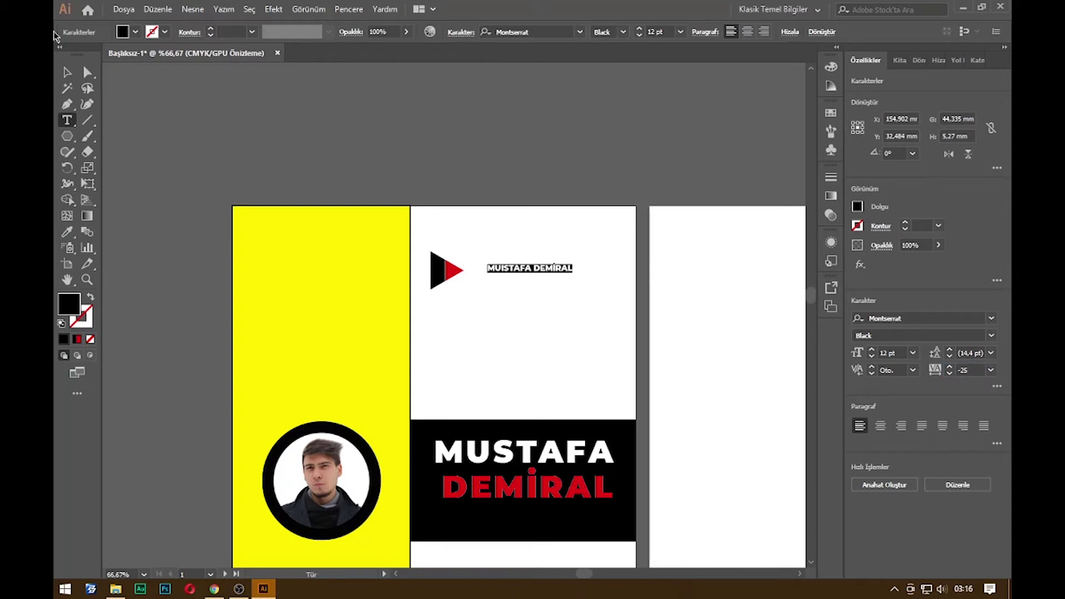
Enlarge the name heading to about 21 pt beside the logo and delete the stray letter
key(Escape)
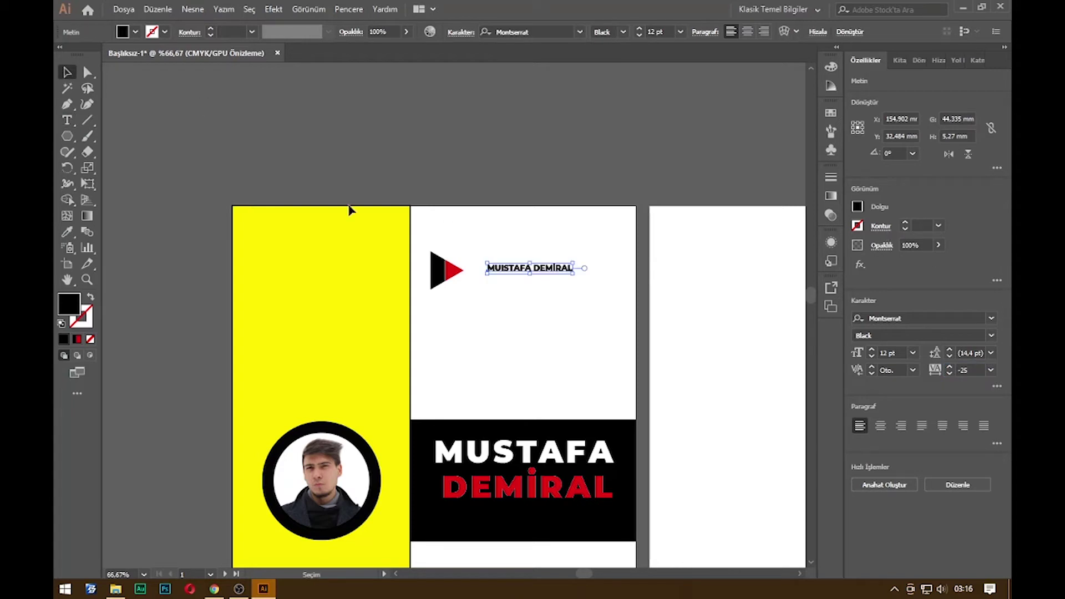
drag(574, 271, 598, 264)
drag(502, 265, 505, 267)
click(506, 287)
click(504, 271)
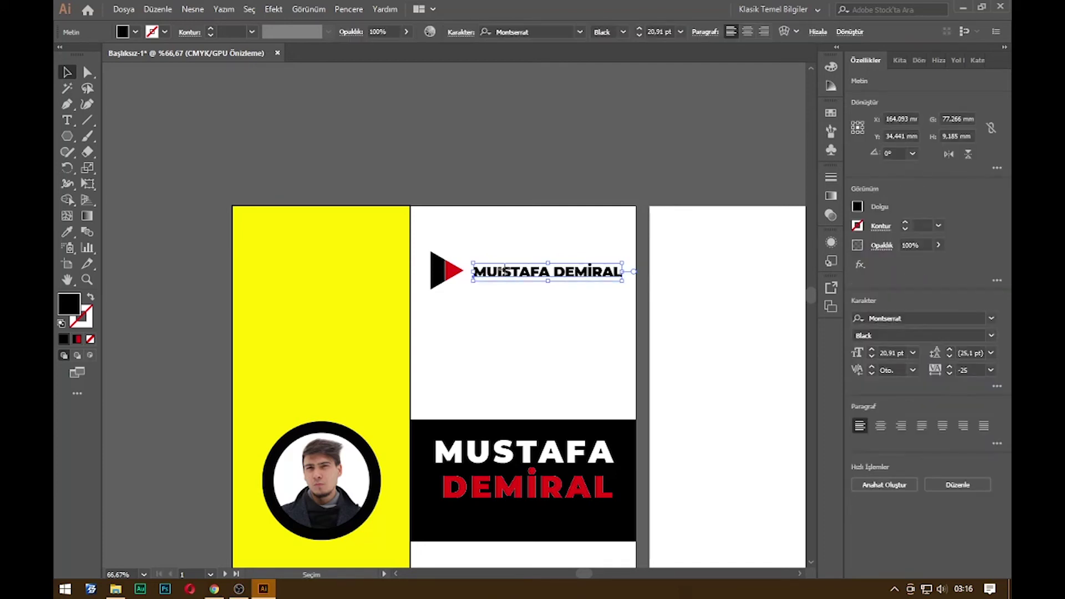
double_click(583, 267)
key(BackSpace)
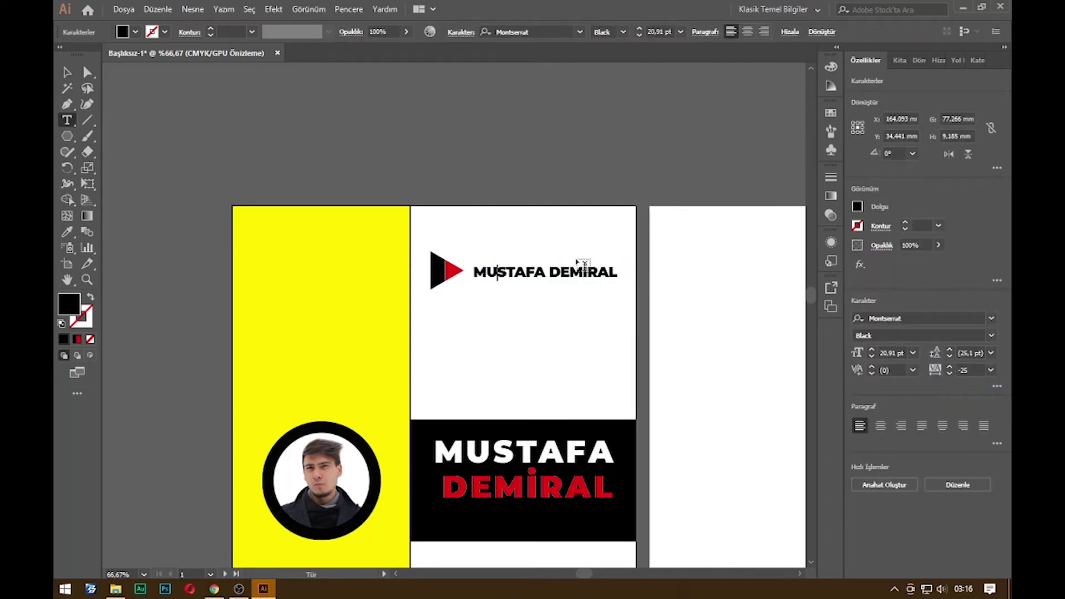
Type the Turkish introduction "Bugüne kadar birçok tasarımcı ile çalıştım…" in an area-type box below the header
key(Escape)
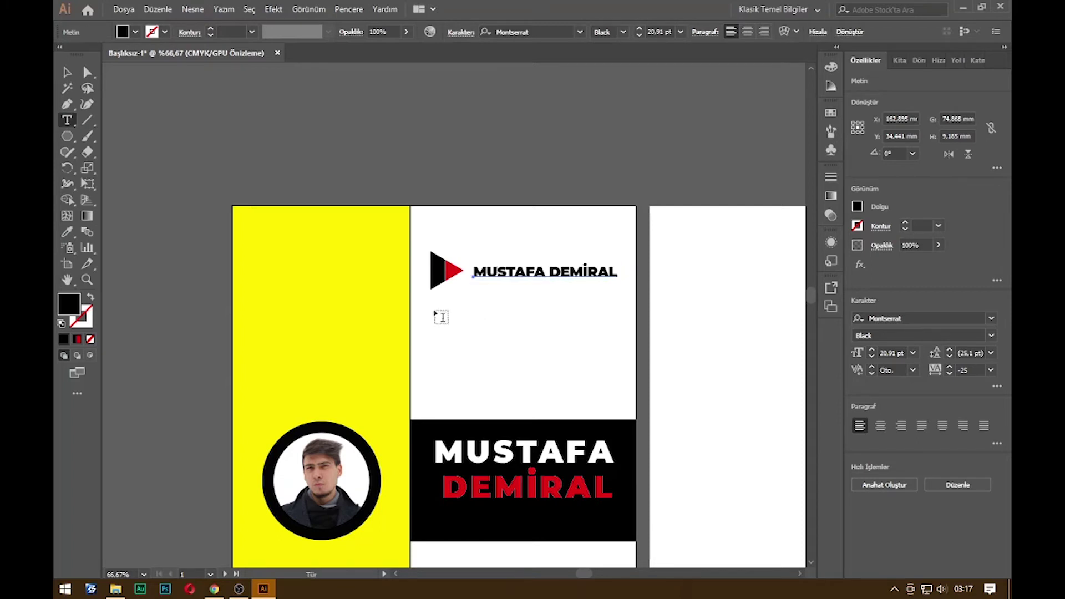
drag(431, 308, 624, 379)
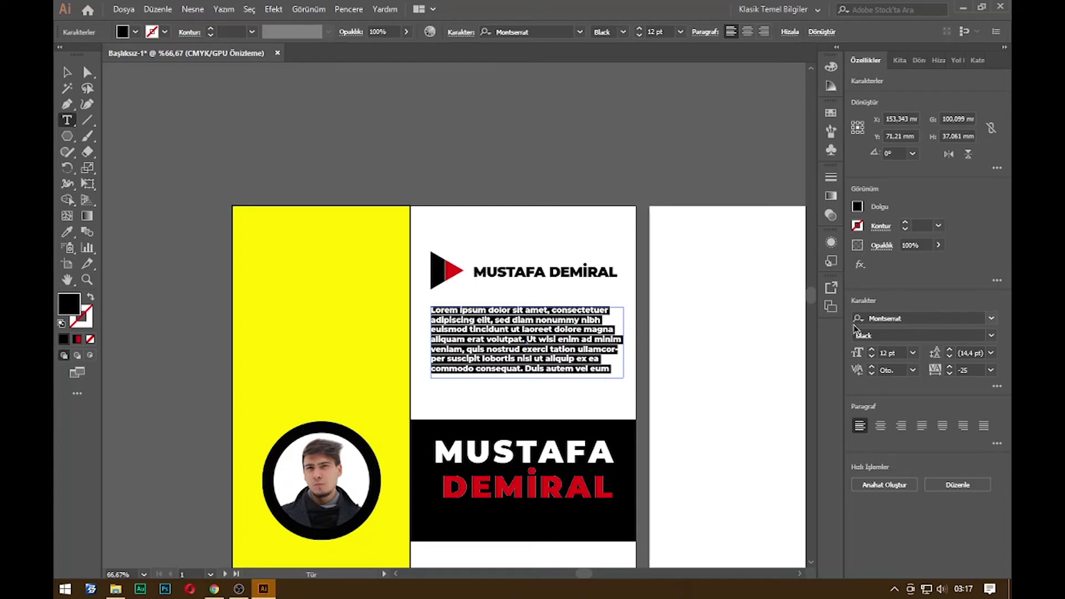
text(M)
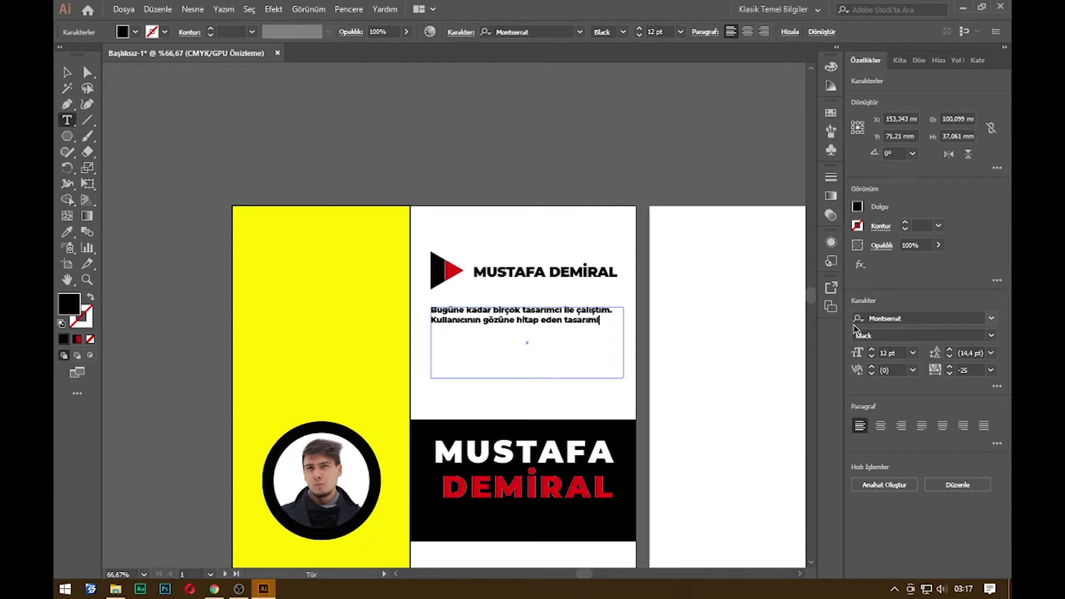
text(açığa çıkarttım ve kendim)
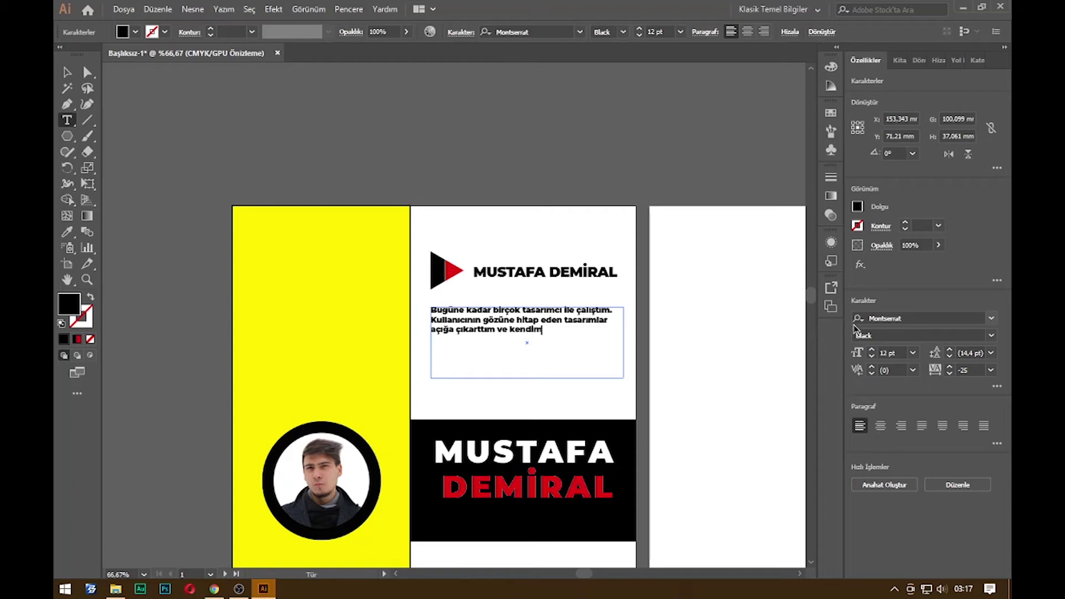
text(i bu alanda geliştirdim.)
key(Escape)
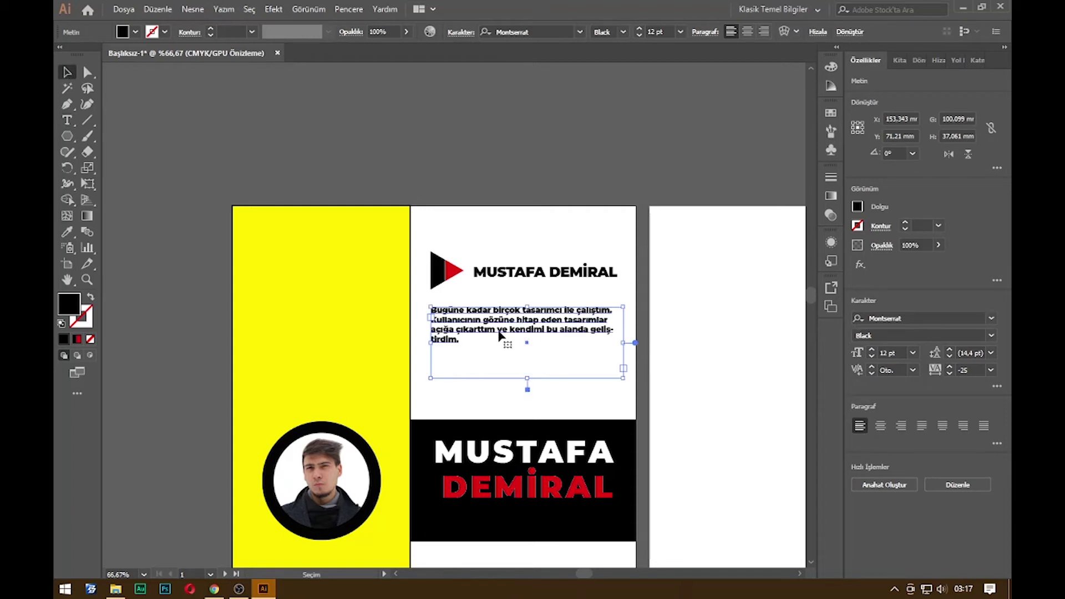
double_click(497, 331)
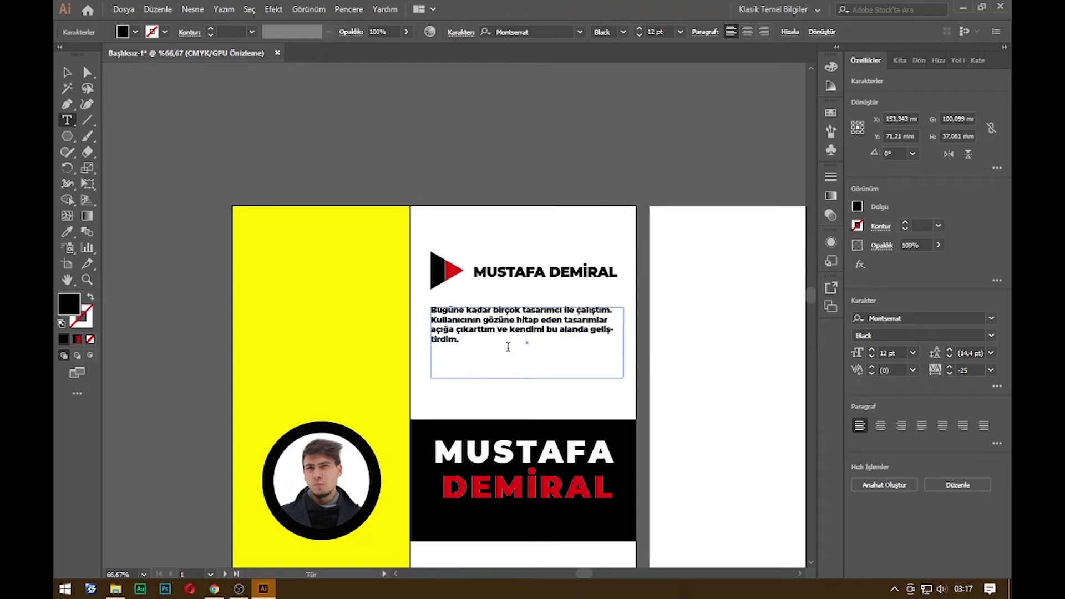
Change the introduction paragraph's font style to Montserrat Medium
drag(510, 347, 330, 267)
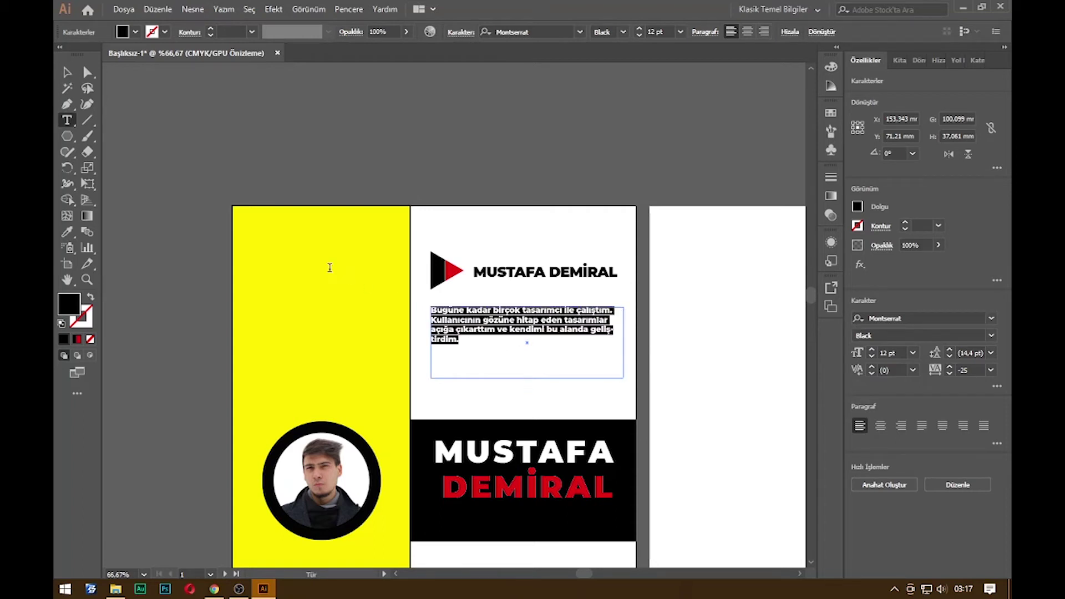
click(897, 334)
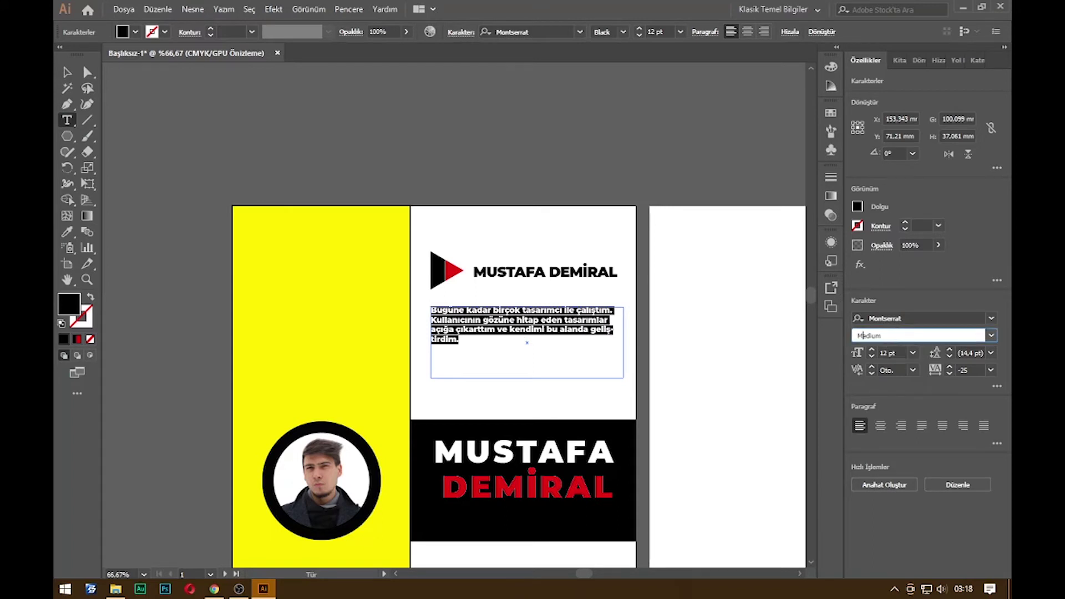
text(Medium)
key(Return)
Trim the text frame to fit the three lines and centre-align the paragraph
click(62, 75)
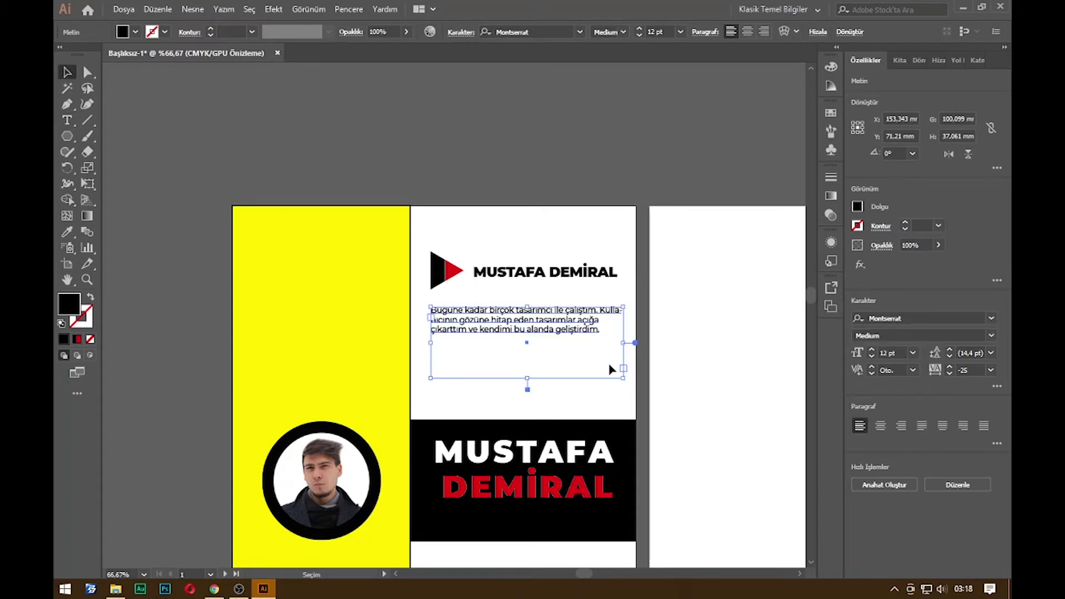
click(927, 336)
drag(529, 379, 531, 332)
click(633, 375)
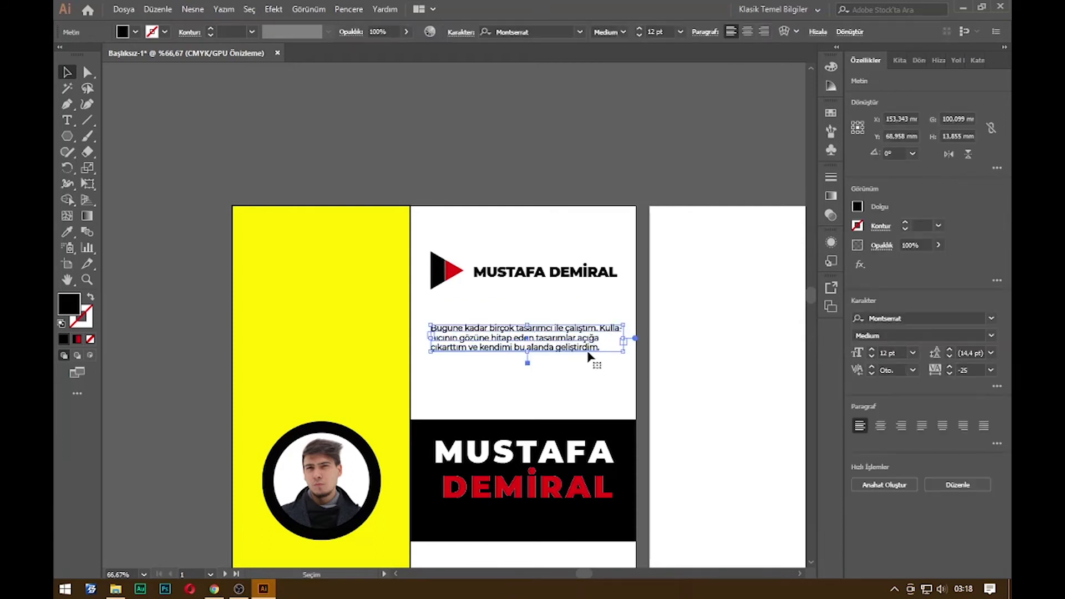
click(749, 31)
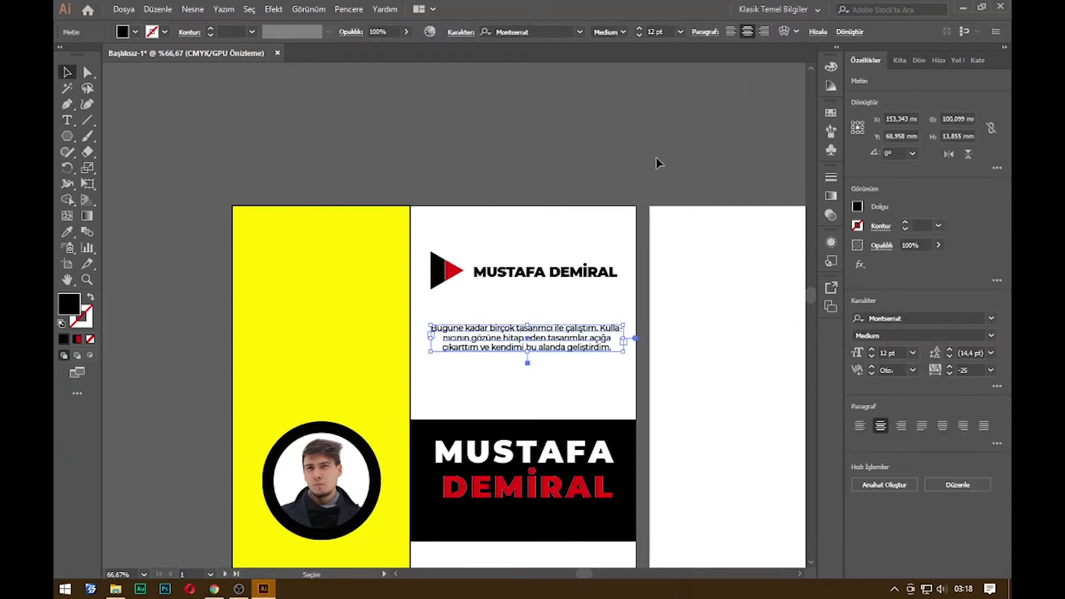
Draw a black freeform blob shape with the Pen tool on the yellow bar below the photo
click(707, 320)
alt+scroll(666, 362, down, 2)
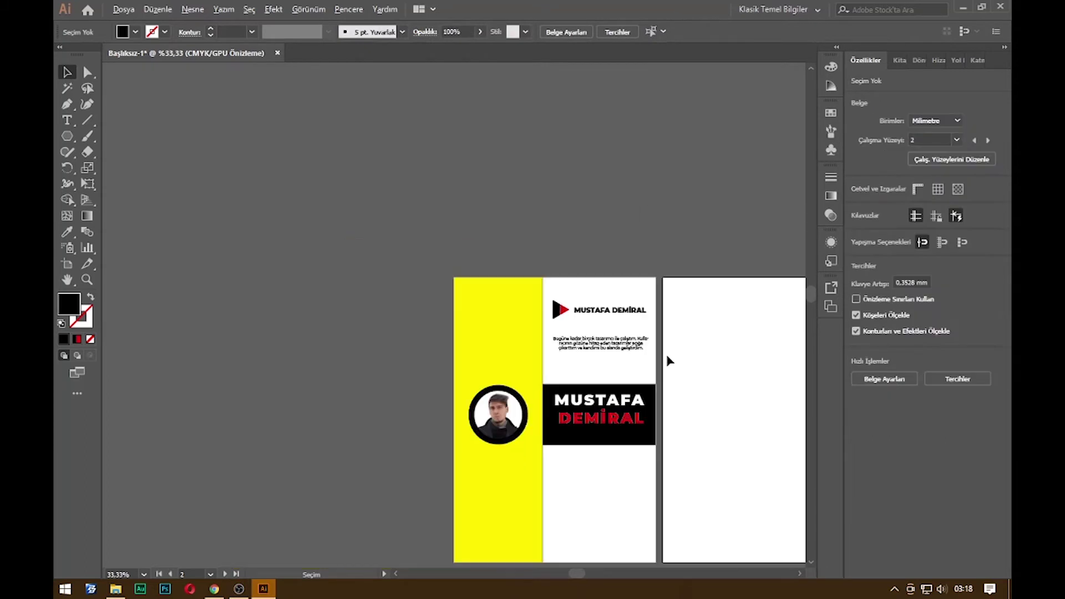
scroll(597, 364, down, 3)
alt+scroll(393, 344, up, 1)
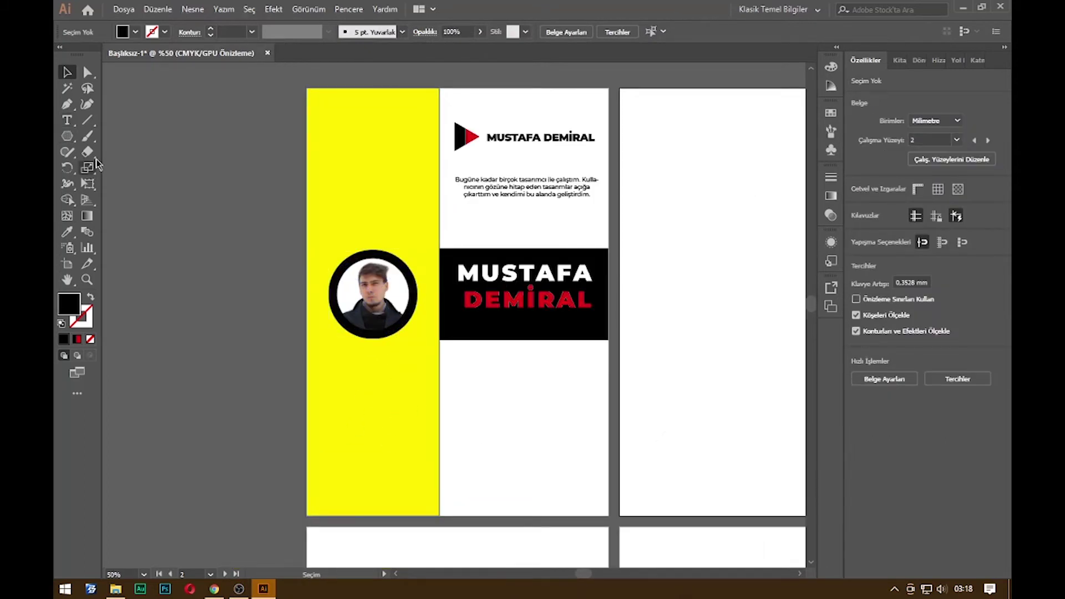
click(68, 106)
click(360, 391)
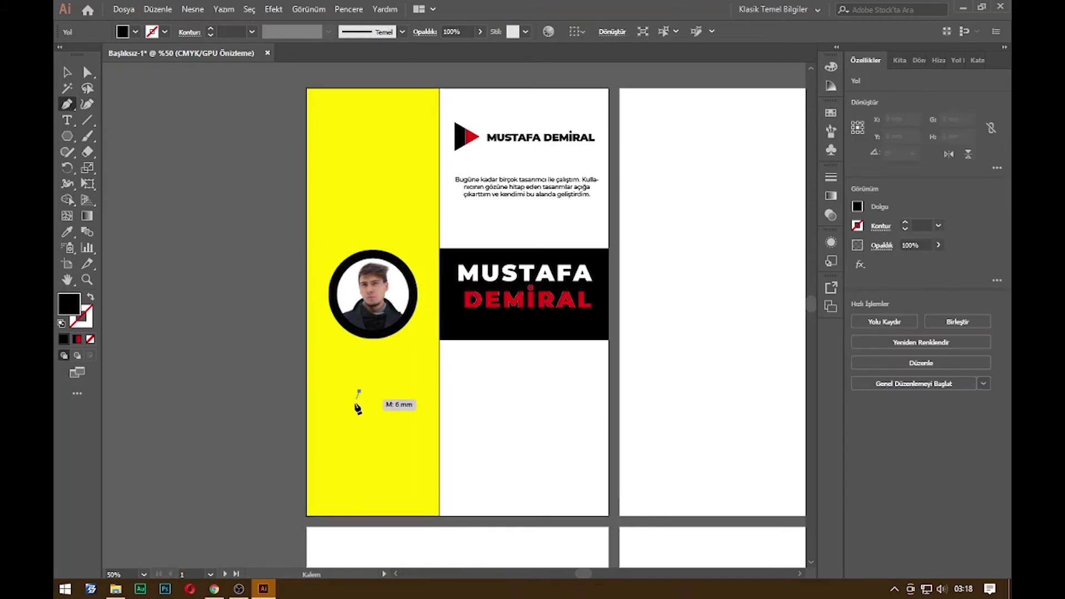
drag(368, 456, 398, 466)
mouse_move(367, 424)
mouse_down()
mouse_move(402, 444)
mouse_move(388, 427)
mouse_move(383, 438)
mouse_move(374, 411)
mouse_up()
drag(392, 364, 409, 364)
drag(361, 390, 369, 184)
Copy the blob above the photo and rotate the copy to 315°
key(v)
click(549, 444)
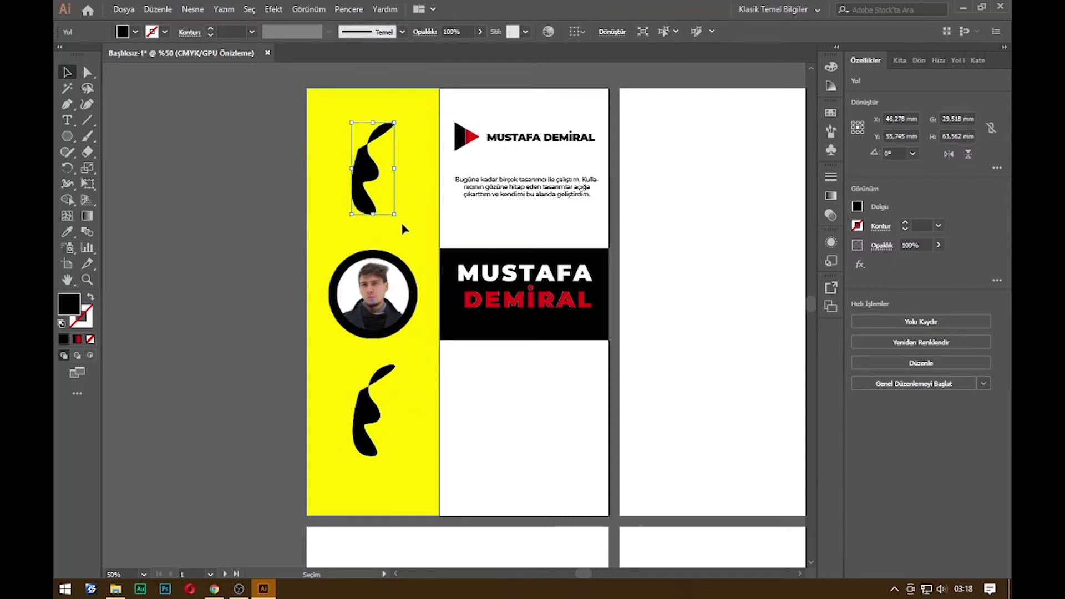
click(403, 229)
click(379, 184)
drag(402, 220, 383, 188)
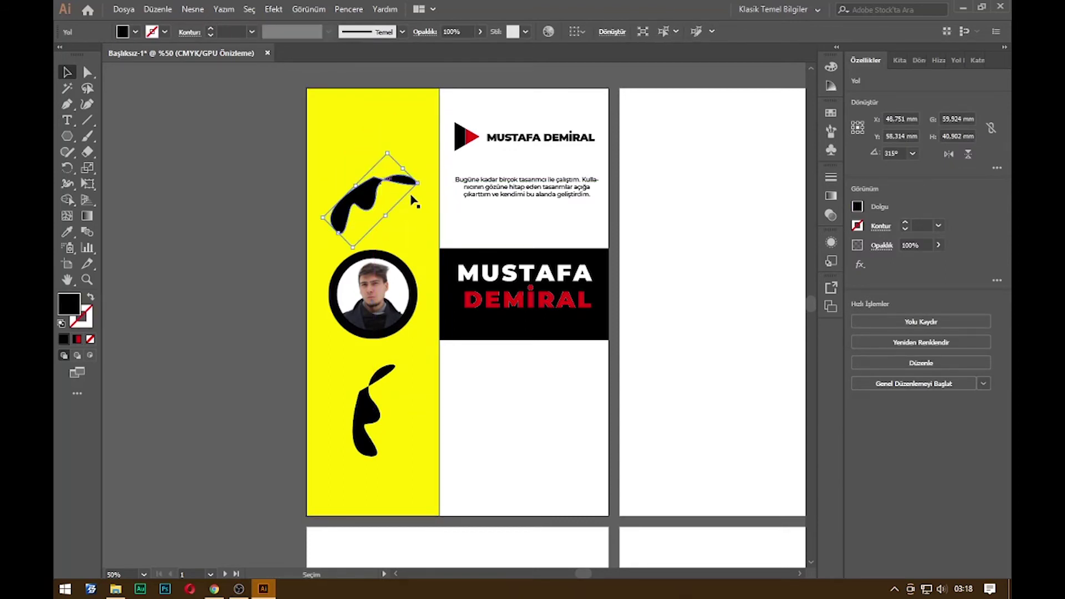
click(628, 273)
scroll(638, 360, down, 3)
scroll(533, 399, up, 3)
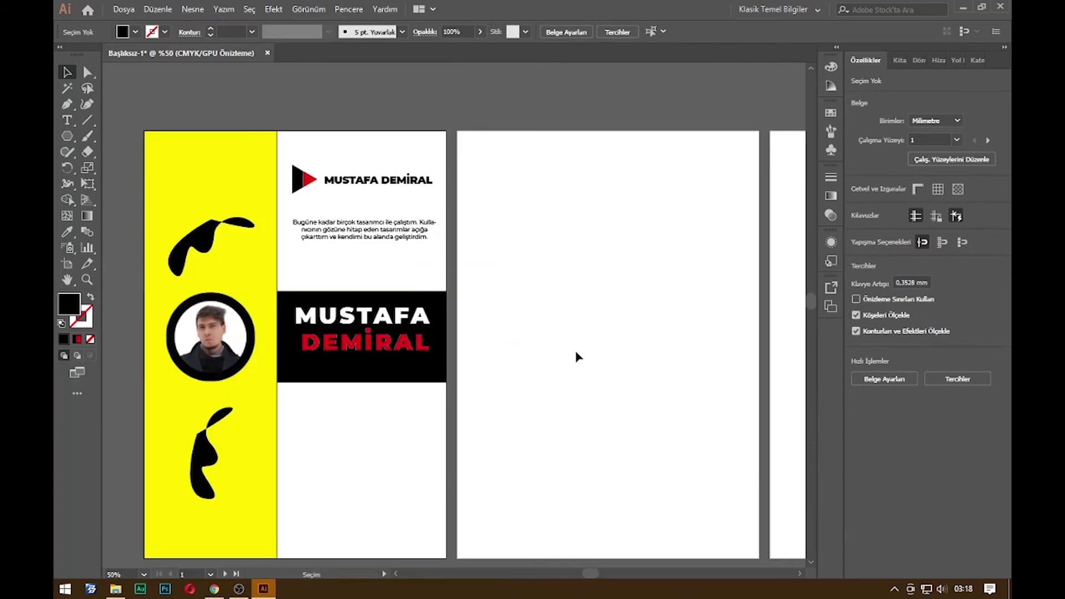
Copy the photo circle onto the second artboard and draw a square at its top-left
scroll(576, 358, right, 2)
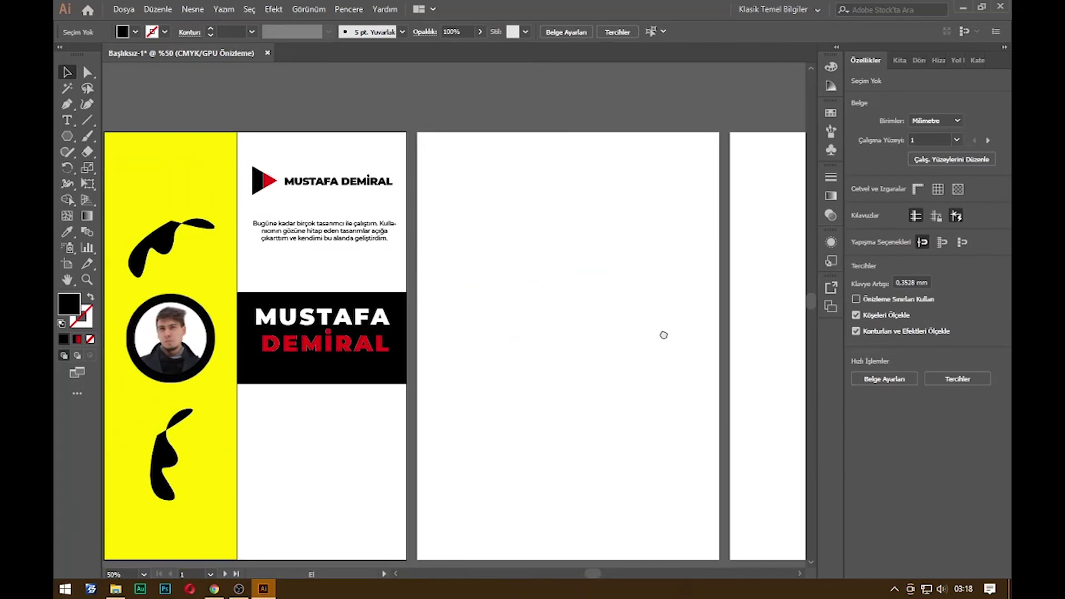
drag(163, 334, 496, 370)
click(568, 226)
drag(69, 140, 111, 152)
drag(438, 161, 566, 288)
key(v)
Move the photo circle onto the square and bring it in front
drag(511, 378, 511, 221)
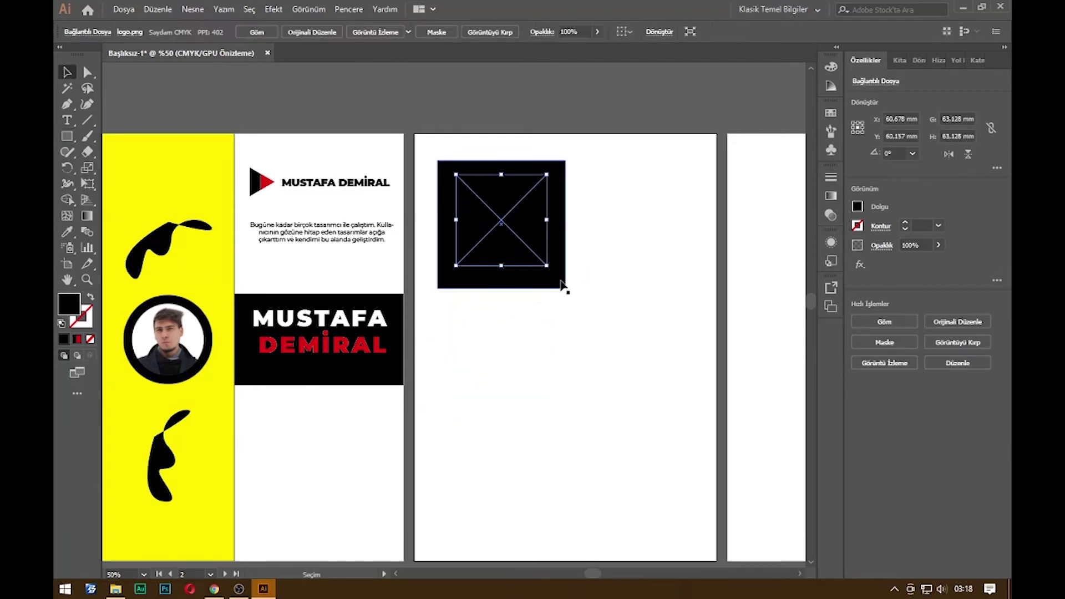
right_click(529, 241)
mouse_move(587, 350)
click(752, 349)
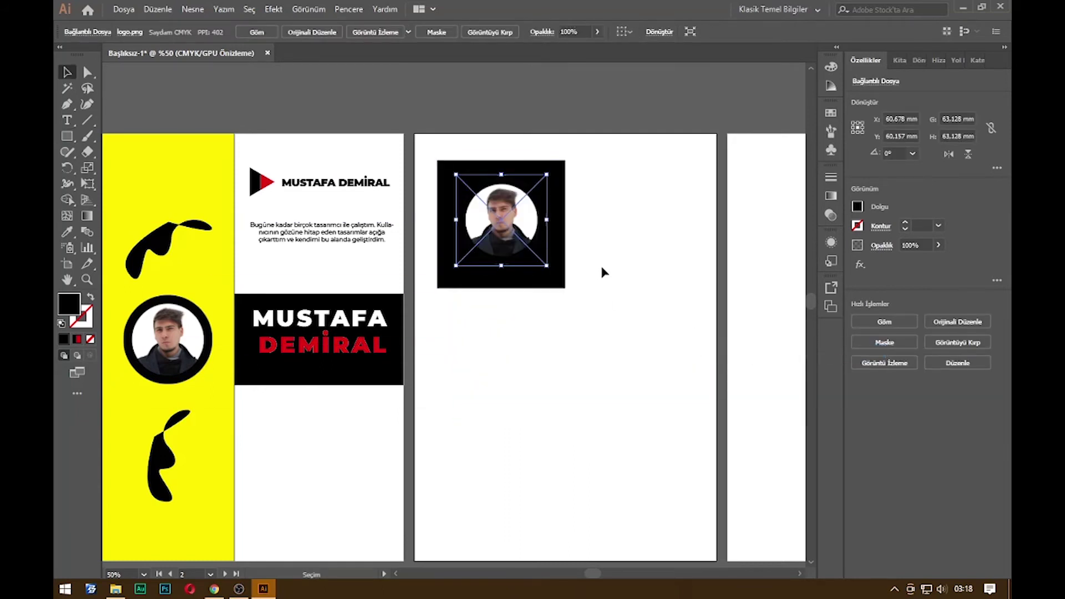
click(603, 272)
Change the square's fill from black to the yellow swatch
click(557, 180)
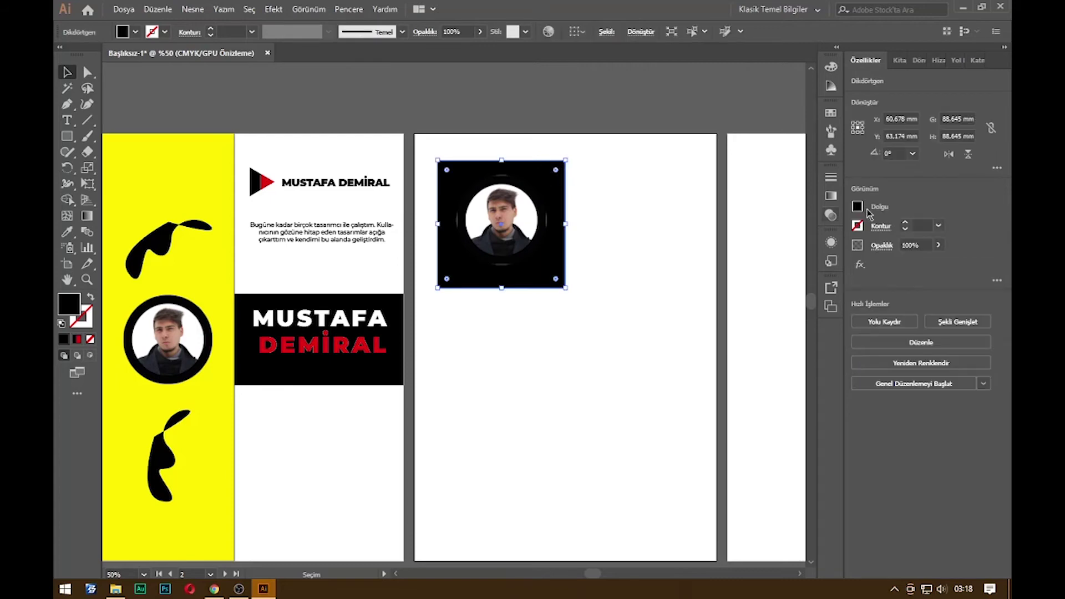
click(859, 207)
click(759, 256)
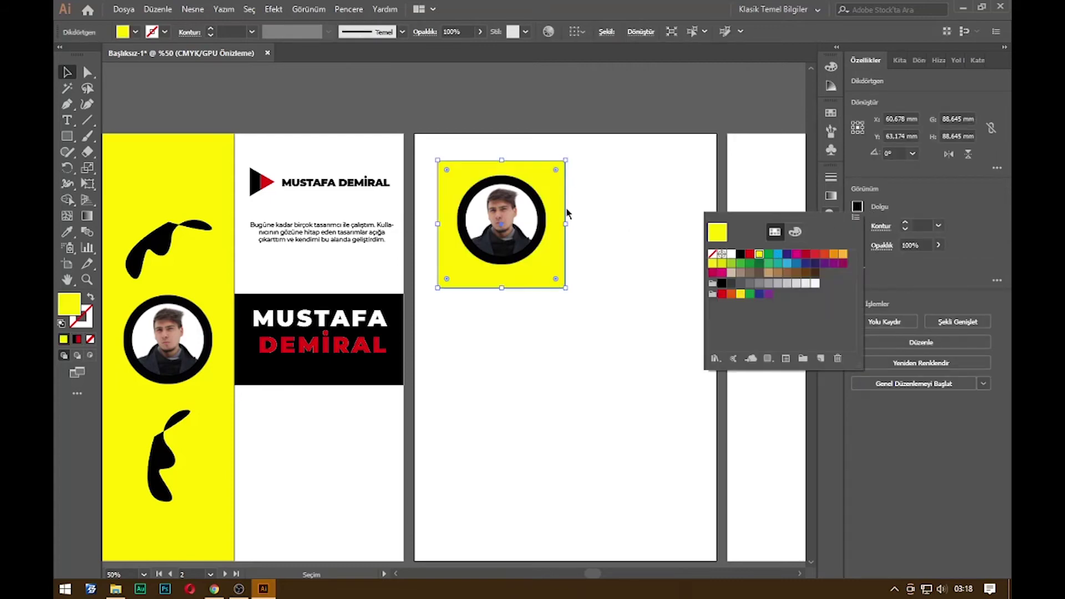
click(617, 185)
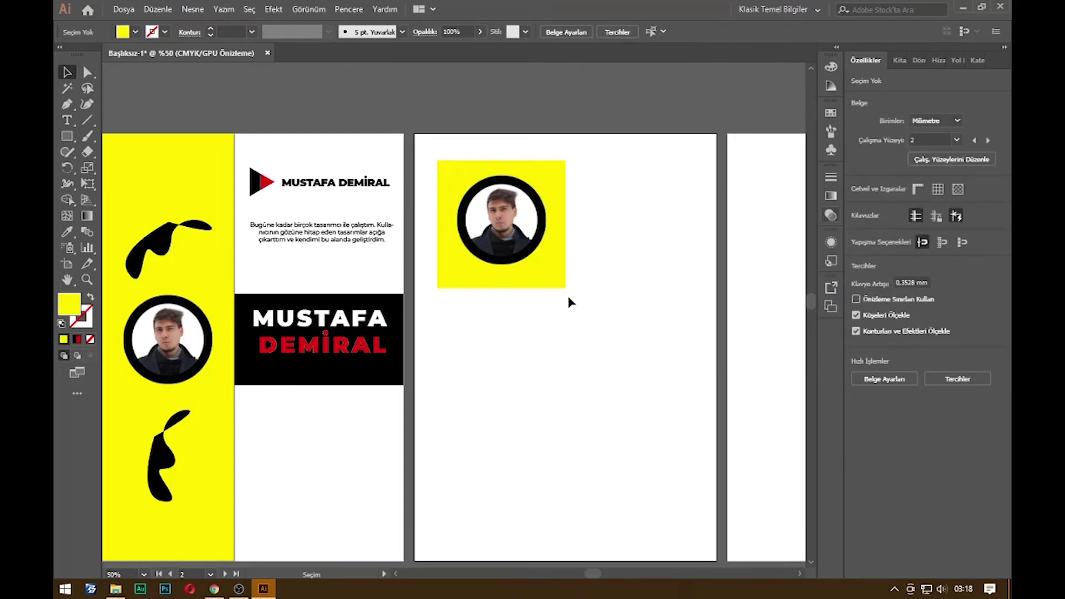
scroll(610, 297, down, 1)
scroll(627, 289, up, 1)
Copy the logo heading and paragraph to artboard 2, shrink the square and photo, and move the text beside them
drag(237, 143, 634, 367)
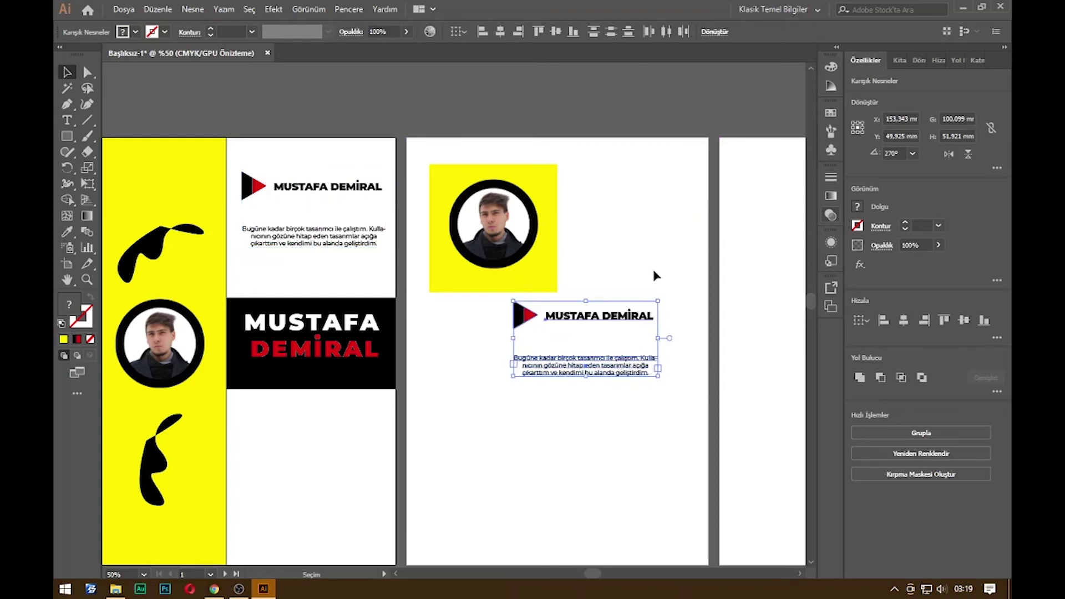
click(571, 257)
click(521, 239)
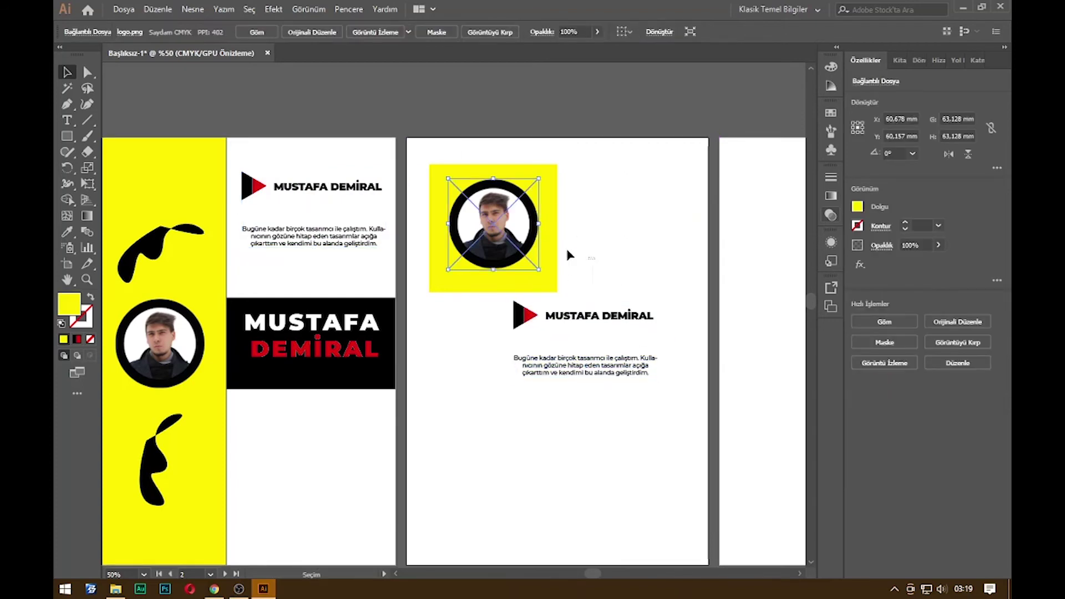
shift+click(551, 280)
drag(558, 293, 668, 392)
click(640, 254)
drag(614, 362, 644, 233)
Place the Uludağ poster jpeg from the Grafik tasarım final folder onto the second artboard
scroll(631, 272, down, 2)
scroll(631, 352, up, 2)
drag(637, 320, 618, 309)
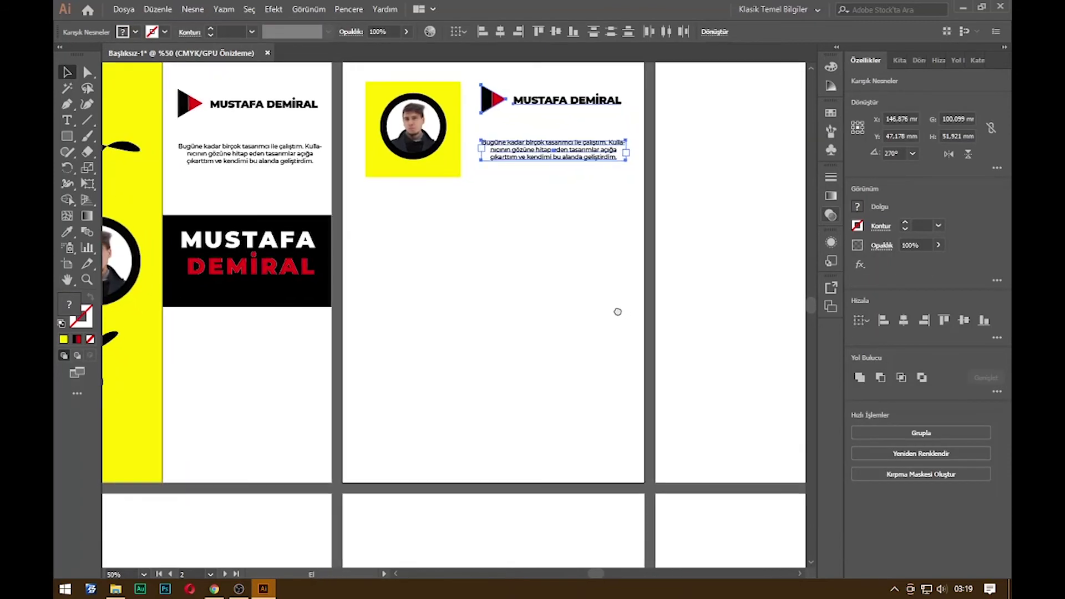
drag(342, 200, 644, 484)
key(super+d)
click(981, 239)
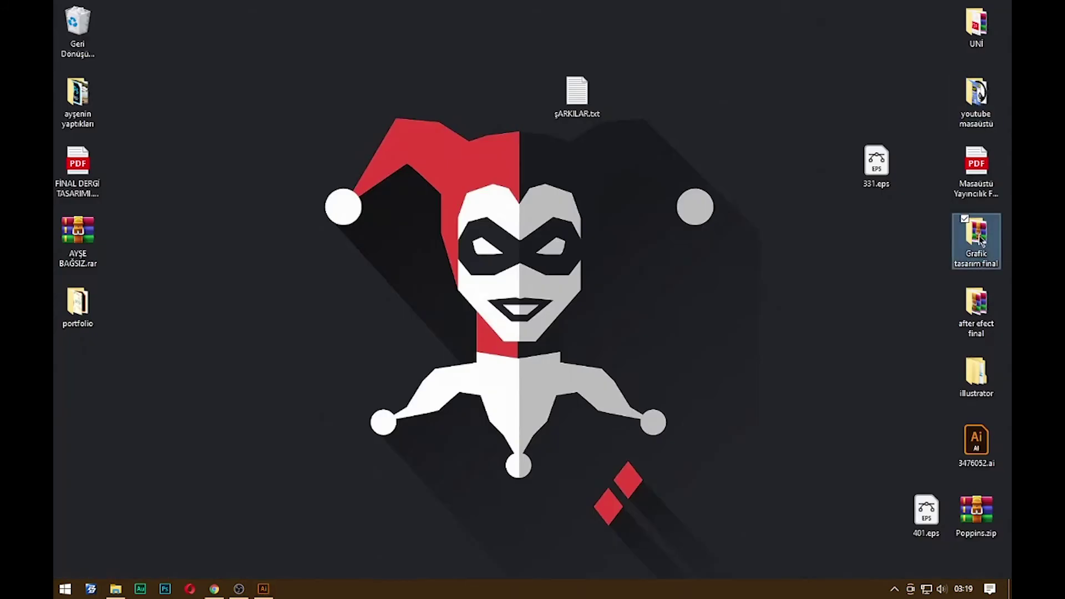
double_click(981, 239)
drag(269, 326, 478, 272)
key(alt+Tab)
key(ctrl+minus)
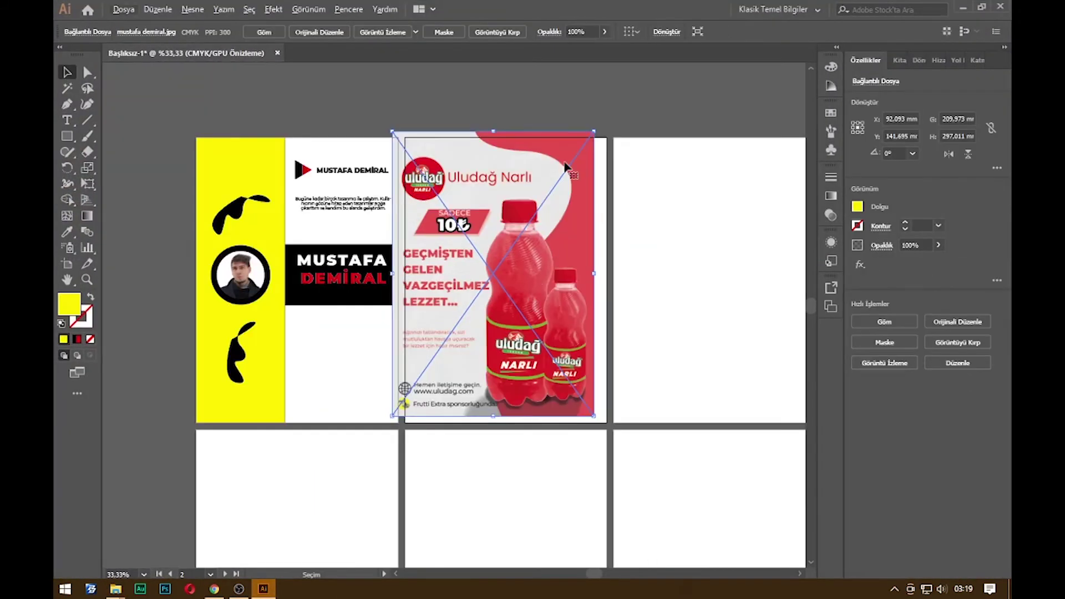
Resize the poster image to about a third and reposition it on the artboard
drag(594, 133, 471, 304)
drag(421, 359, 474, 314)
drag(525, 372, 557, 420)
drag(515, 359, 483, 349)
click(571, 323)
Add a paragraph text box beside the poster and fill it with placeholder text
drag(553, 215, 563, 422)
mouse_move(515, 337)
mouse_down()
mouse_move(542, 332)
mouse_move(532, 334)
mouse_up()
click(571, 302)
click(571, 262)
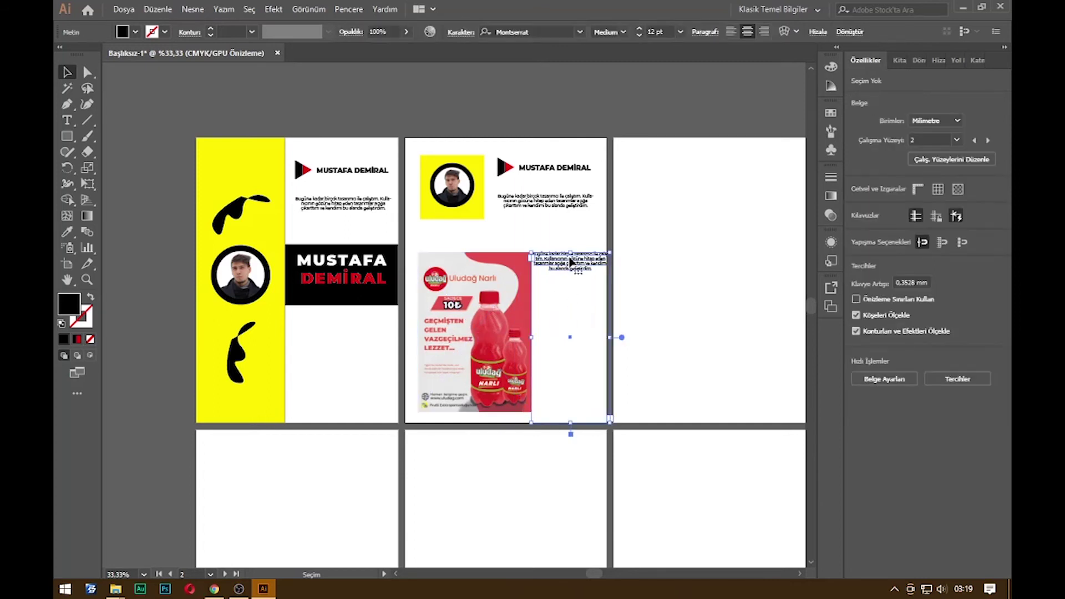
double_click(571, 262)
key(ctrl+a)
right_click(567, 265)
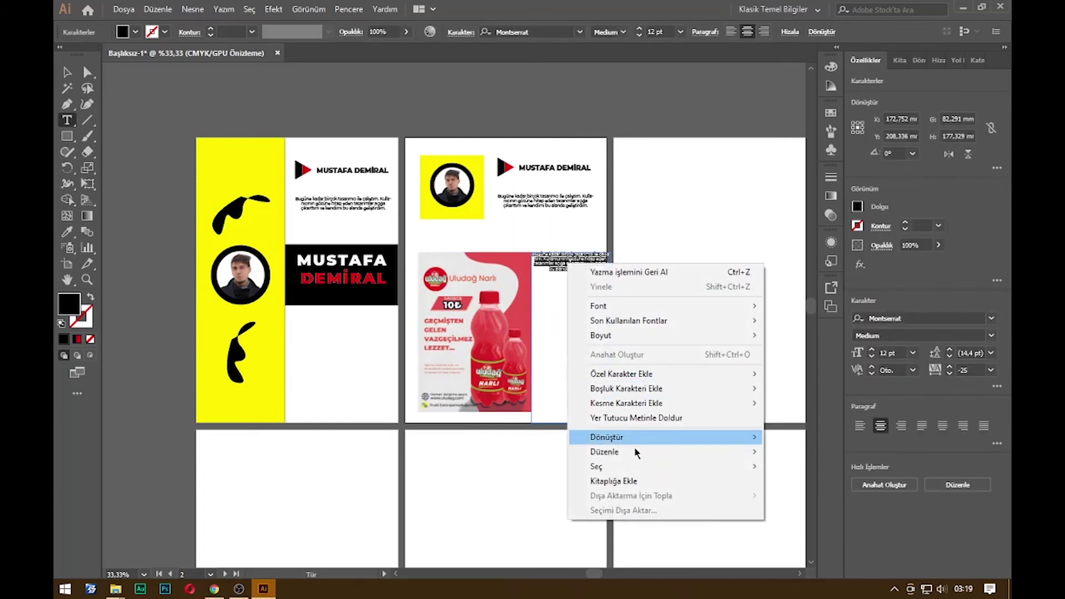
click(636, 418)
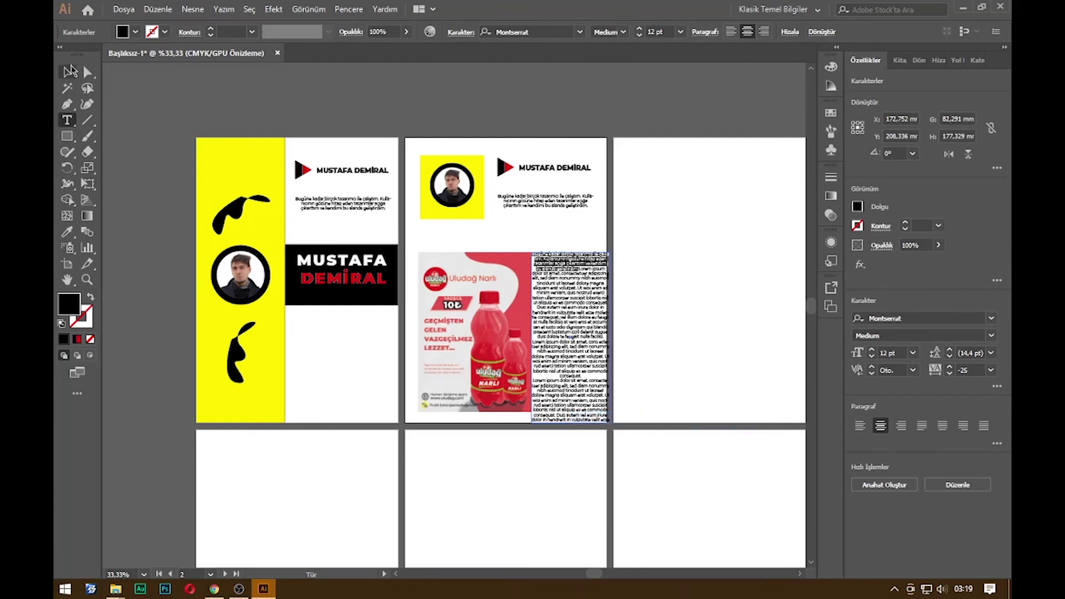
click(67, 72)
Delete the placeholder text box and then the Uludağ poster image
click(627, 270)
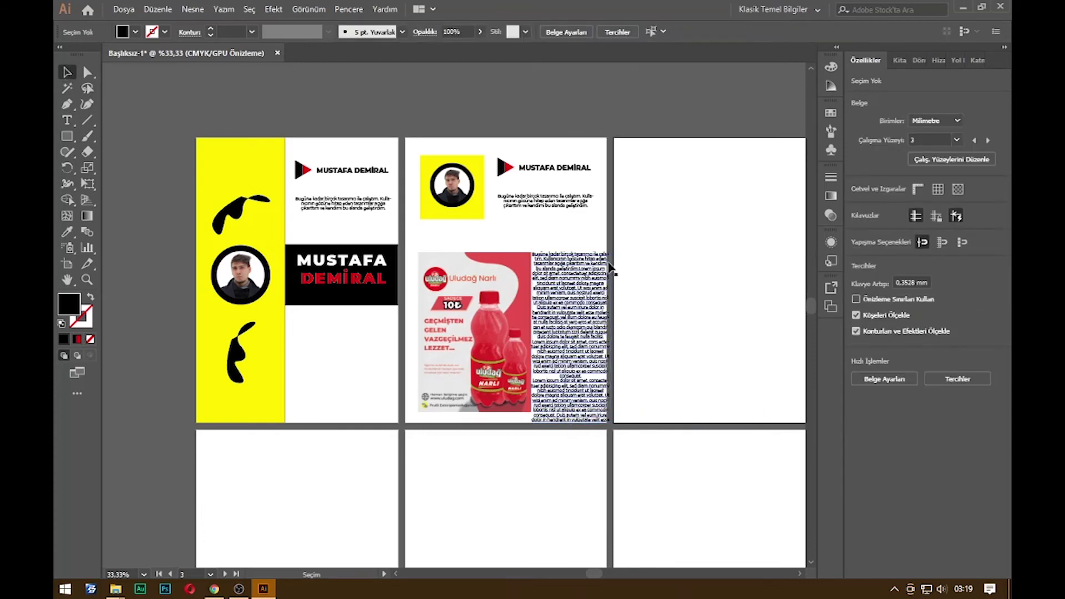
click(593, 279)
key(Delete)
click(526, 315)
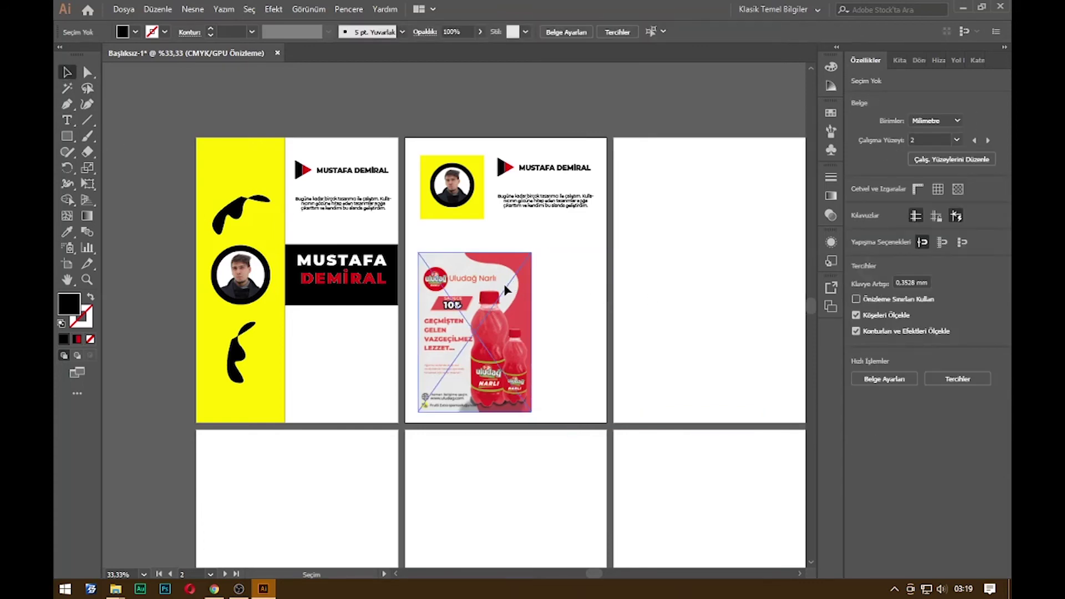
drag(533, 333, 612, 332)
key(shift+Left)
key(shift+Left)
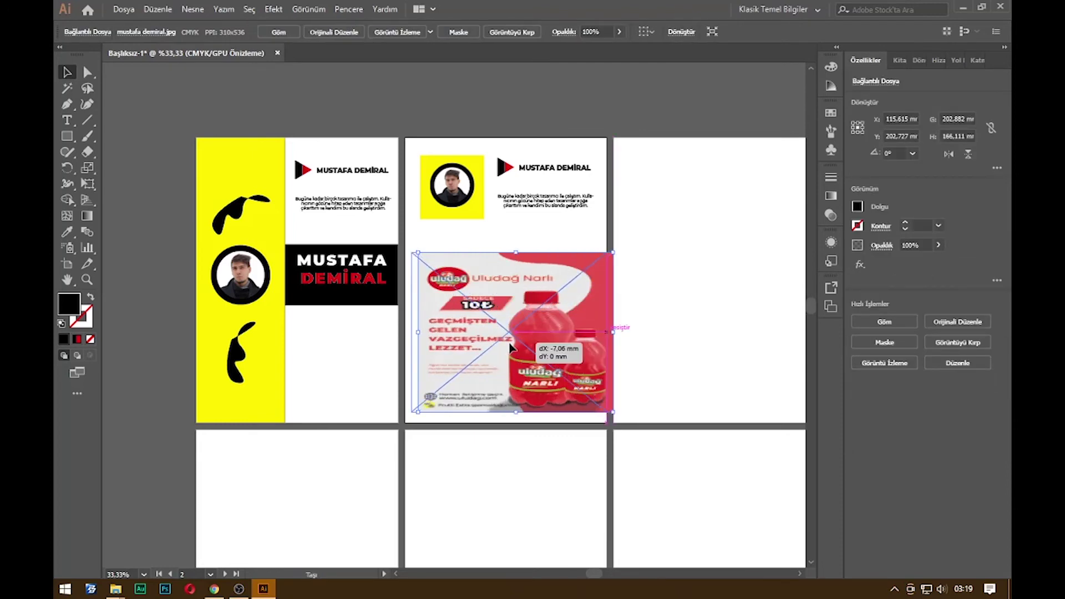
key(Return)
key(Escape)
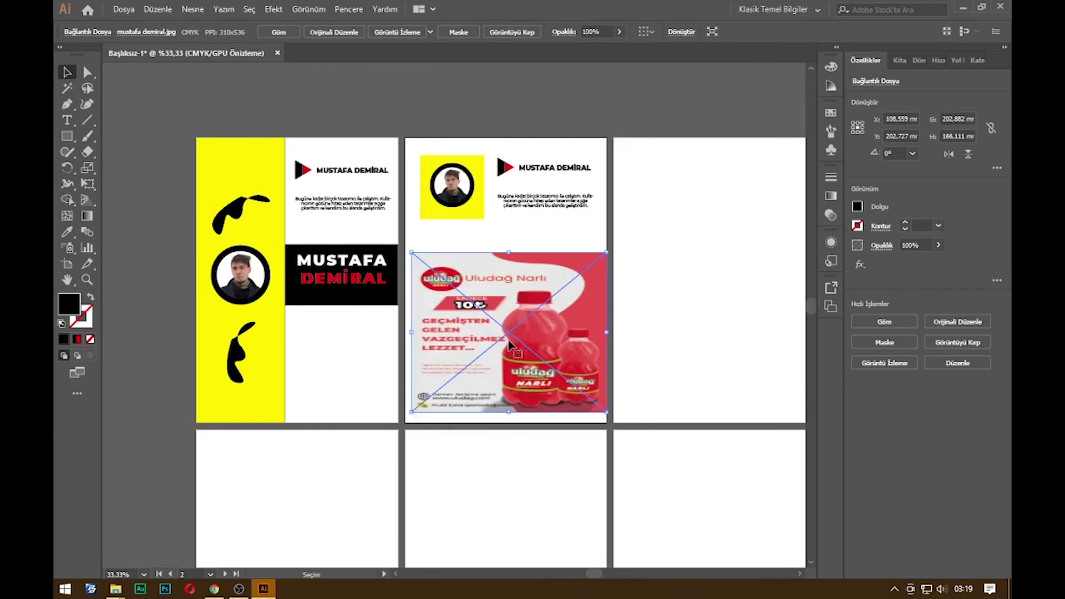
key(Delete)
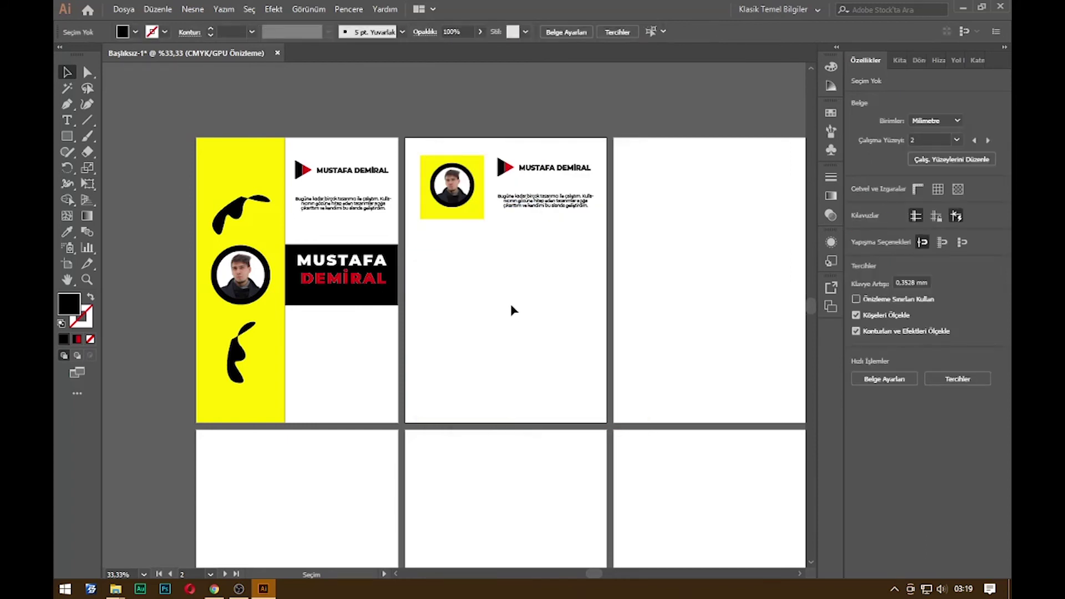
Copy the entire cover design from artboard 1 onto artboard 6
scroll(511, 309, down, 2)
scroll(557, 314, up, 1)
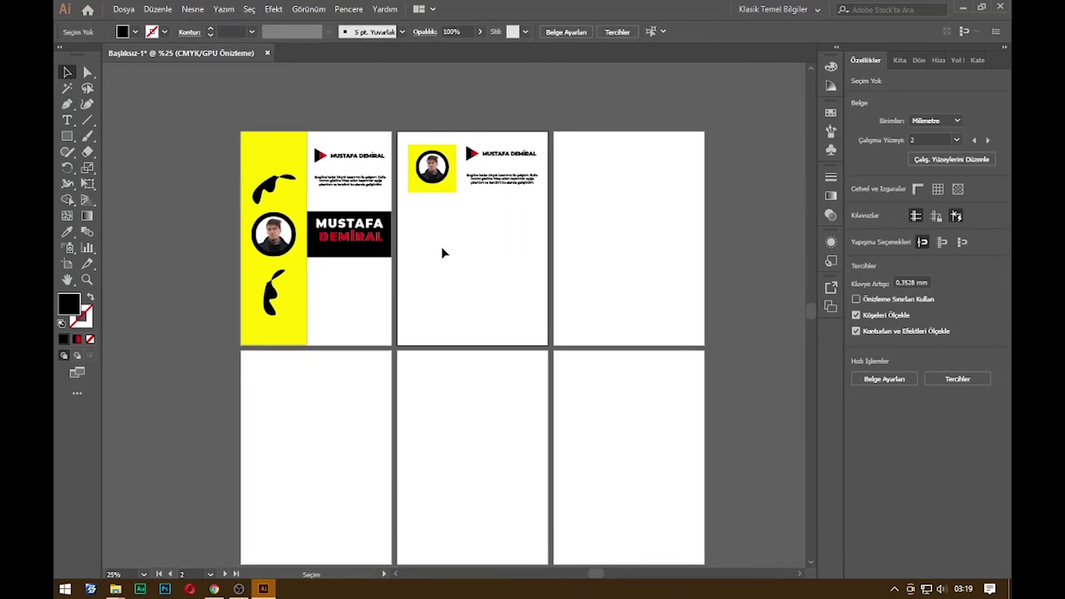
drag(237, 119, 396, 365)
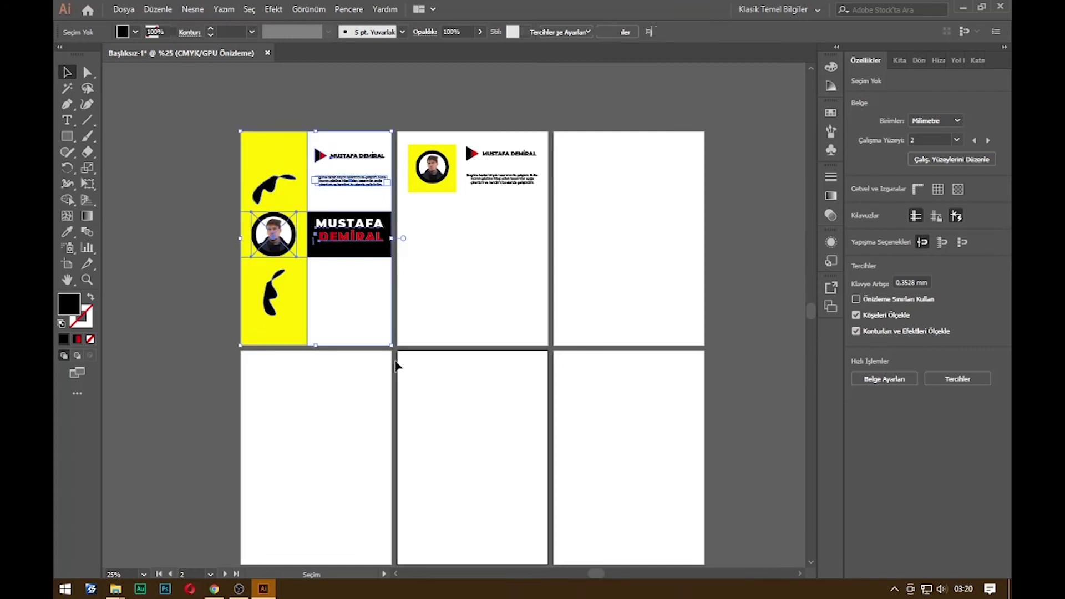
drag(344, 242, 663, 460)
scroll(674, 354, down, 2)
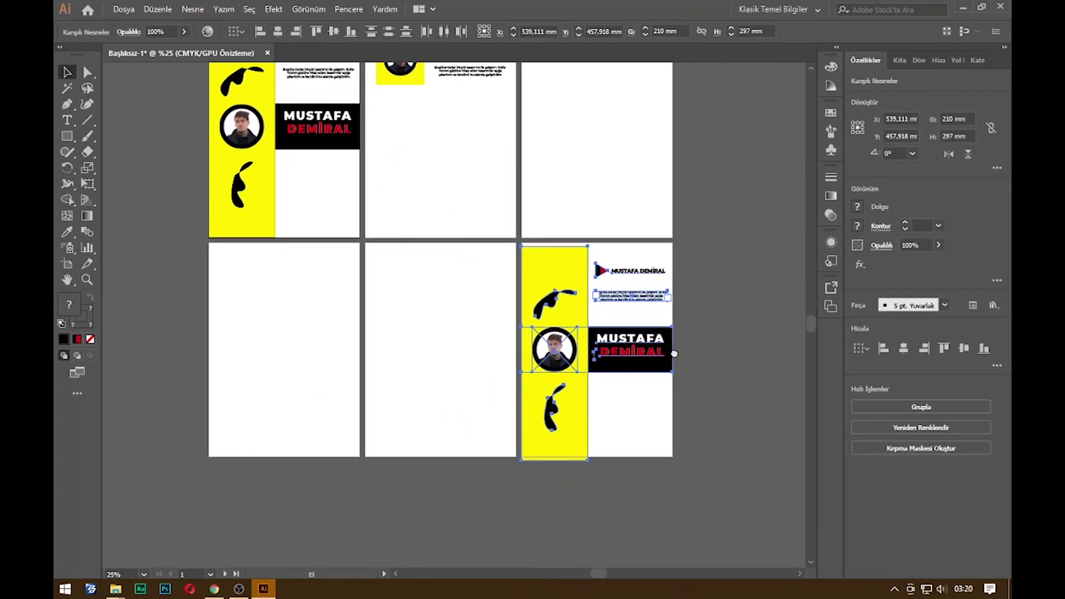
drag(578, 418, 583, 421)
click(704, 434)
scroll(645, 401, up, 1)
drag(647, 405, 629, 413)
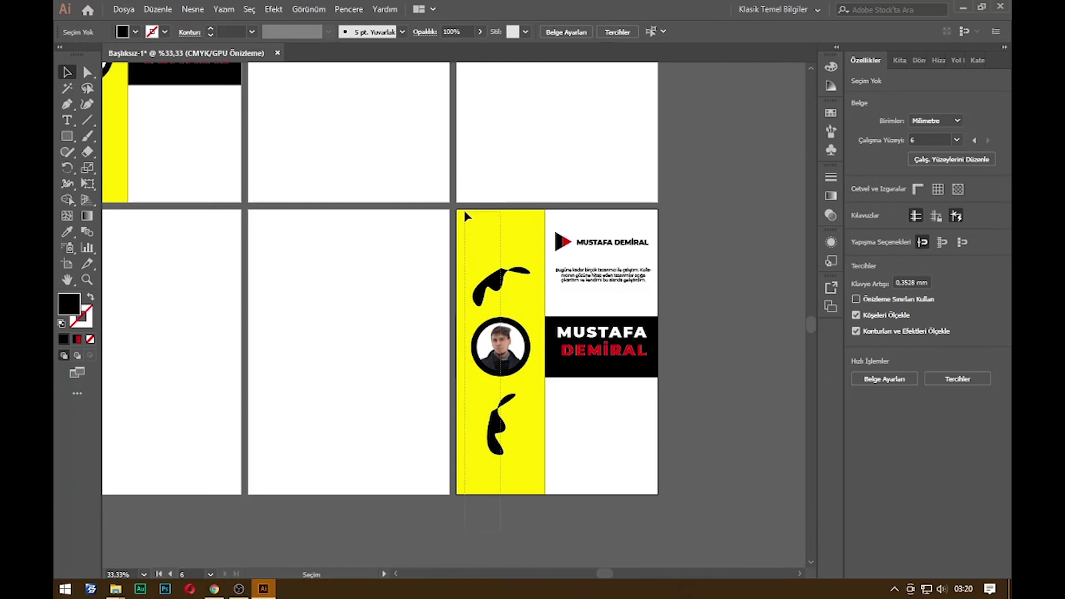
Move the yellow bar aside and shift the title, paragraph and triangle logo to the artboard's left
drag(465, 213, 464, 211)
drag(521, 417, 735, 416)
mouse_move(602, 394)
mouse_down()
mouse_move(557, 333)
mouse_move(609, 409)
mouse_up()
click(607, 333)
shift+click(608, 333)
shift+click(605, 276)
shift+click(565, 242)
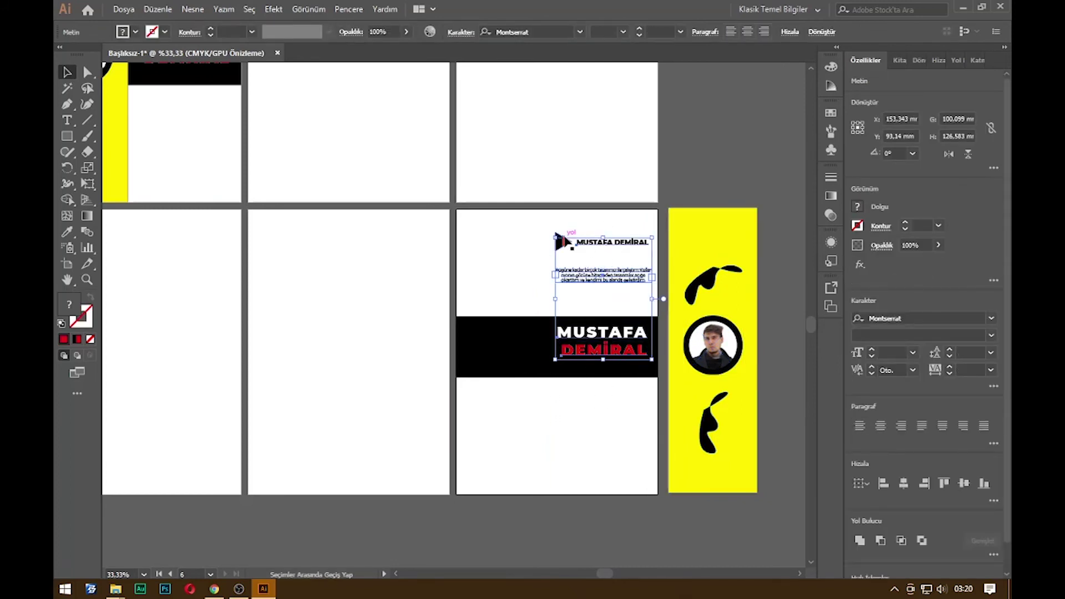
scroll(557, 234, up, 4)
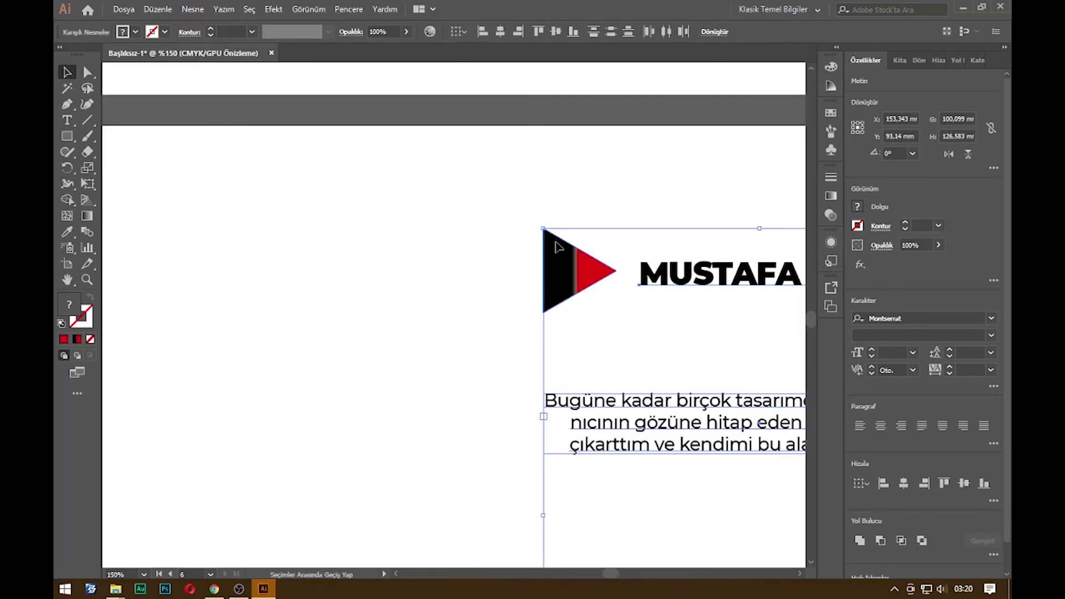
scroll(573, 268, down, 3)
drag(569, 276, 432, 283)
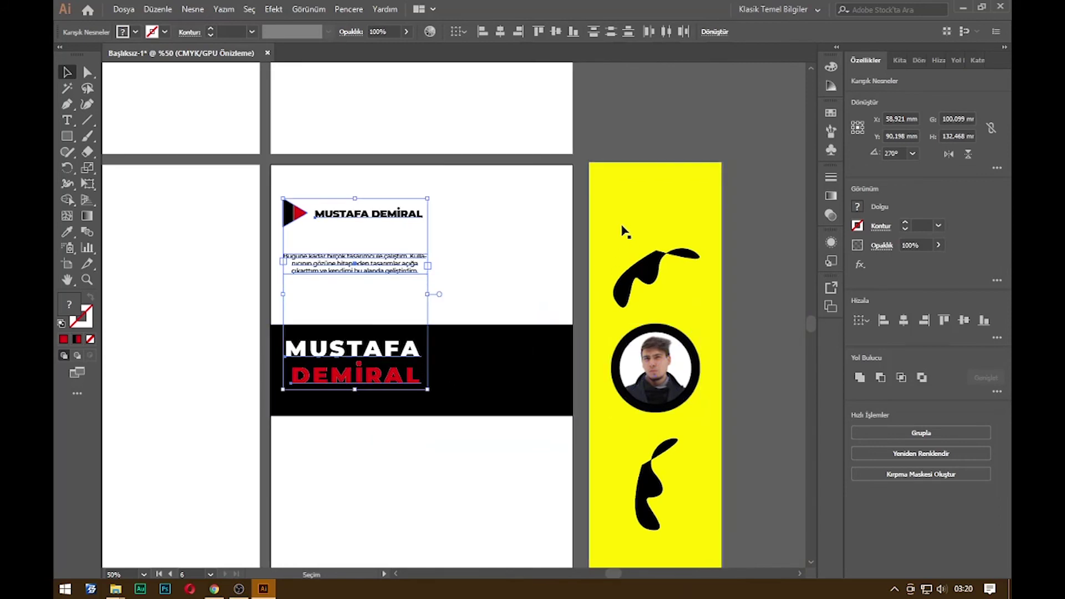
Place the yellow bar with the photo along artboard 6's right edge
scroll(602, 524, down, 5)
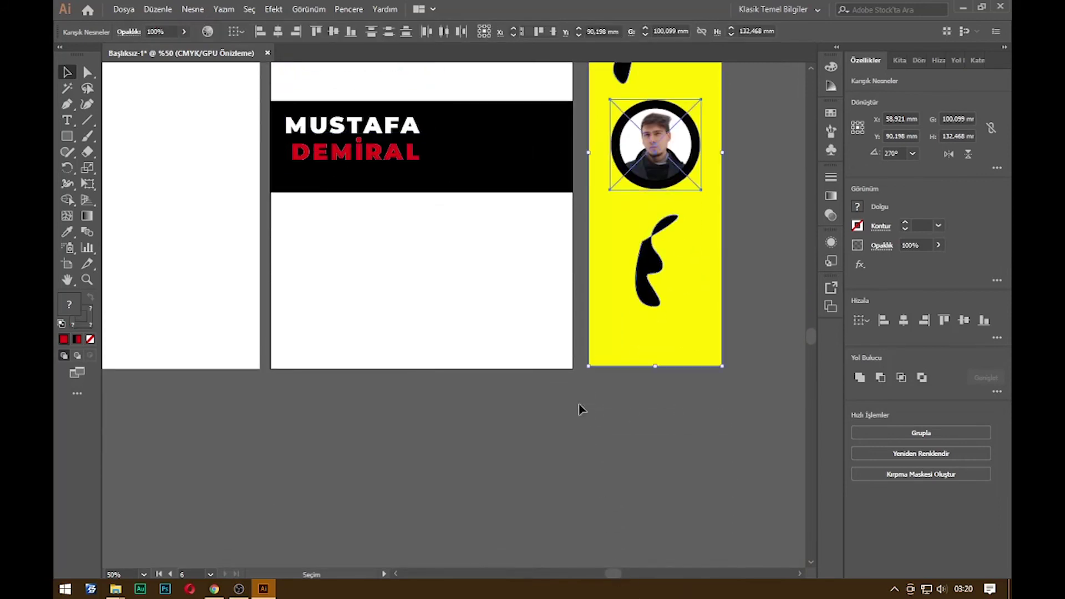
scroll(581, 409, up, 4)
click(607, 533)
drag(681, 327, 528, 327)
click(651, 307)
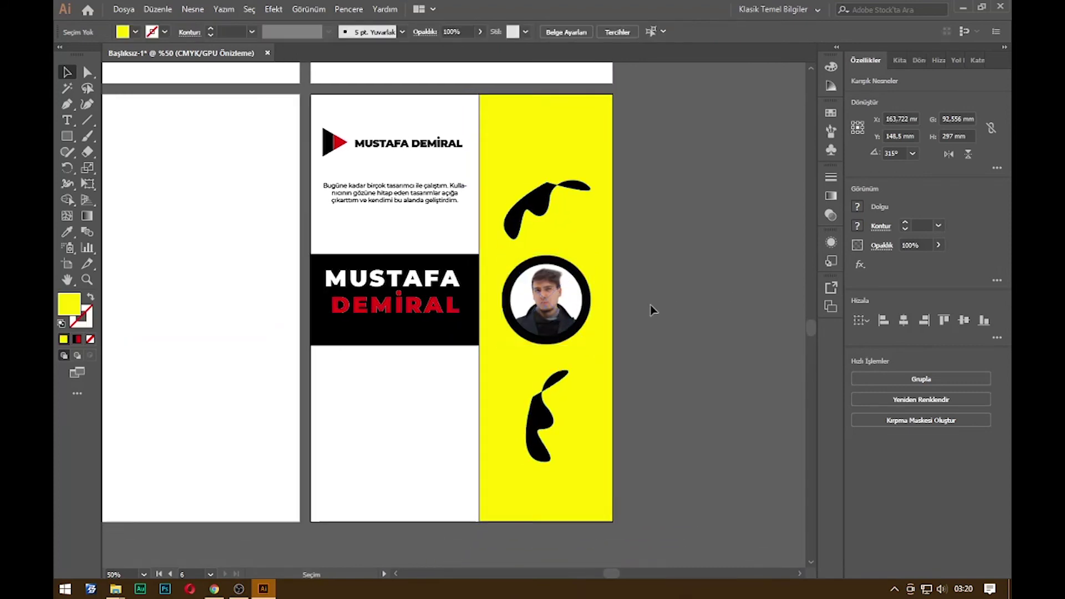
Copy the yellow photo square, triangle header and paragraph from artboard 2 to artboard 3
scroll(663, 321, down, 4)
scroll(492, 254, up, 1)
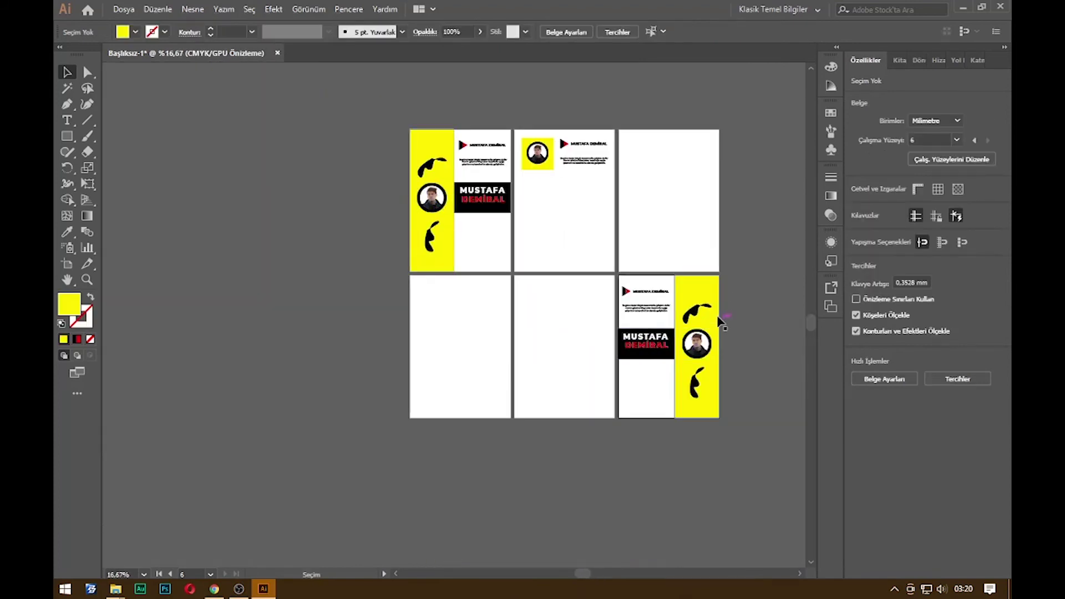
scroll(629, 253, up, 1)
drag(578, 189, 555, 232)
drag(554, 164, 427, 355)
click(727, 294)
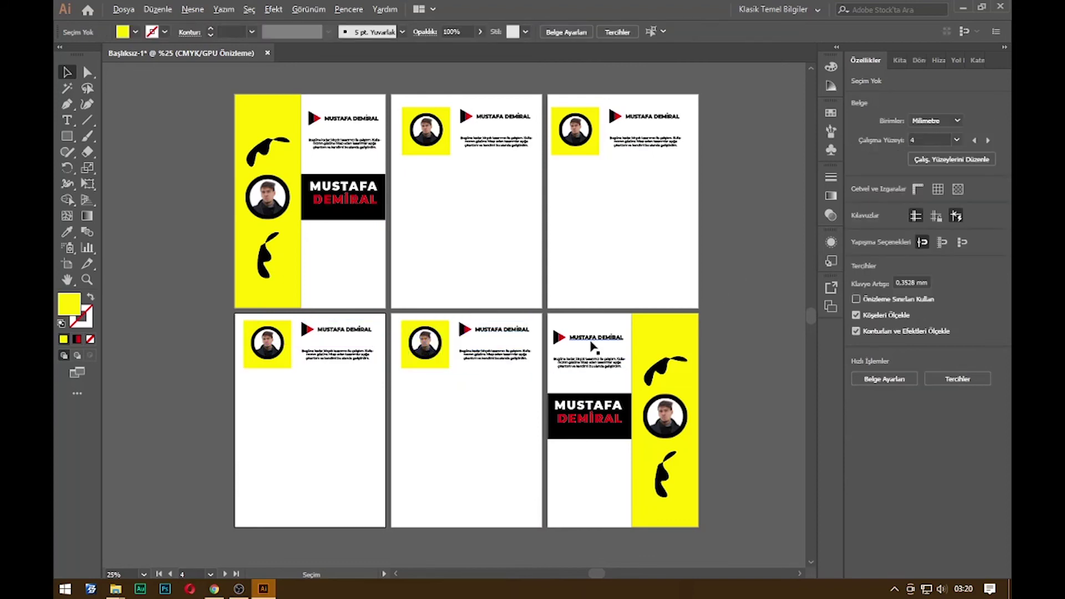
Extend the header to artboards 4 and 5, then pan until both rows of pages show
scroll(594, 354, down, 1)
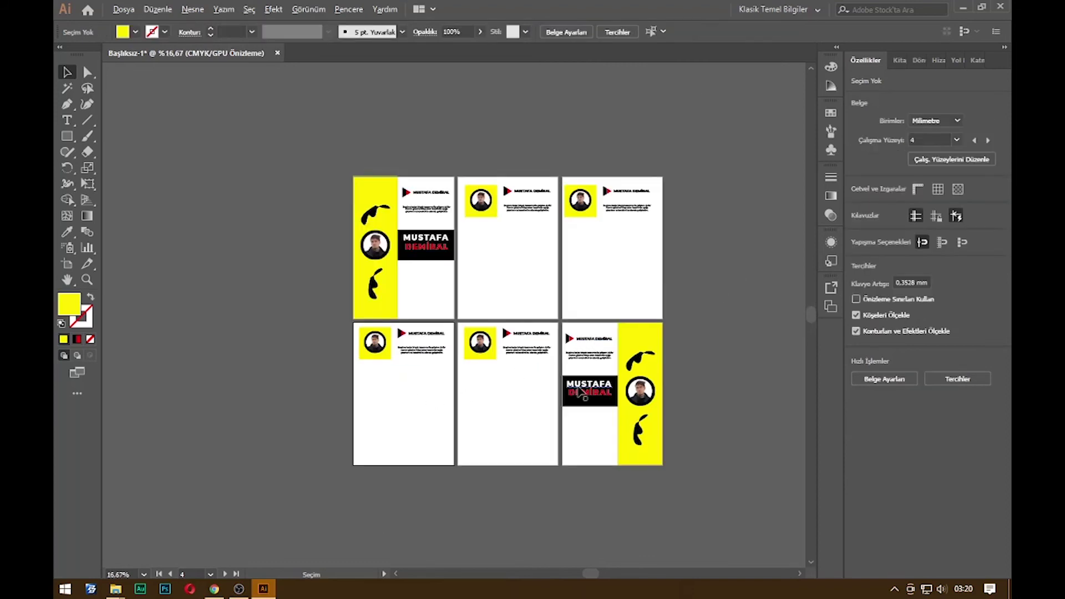
scroll(582, 393, up, 1)
scroll(416, 348, up, 2)
drag(405, 252, 547, 319)
drag(579, 251, 692, 370)
drag(248, 454, 396, 516)
drag(492, 509, 464, 408)
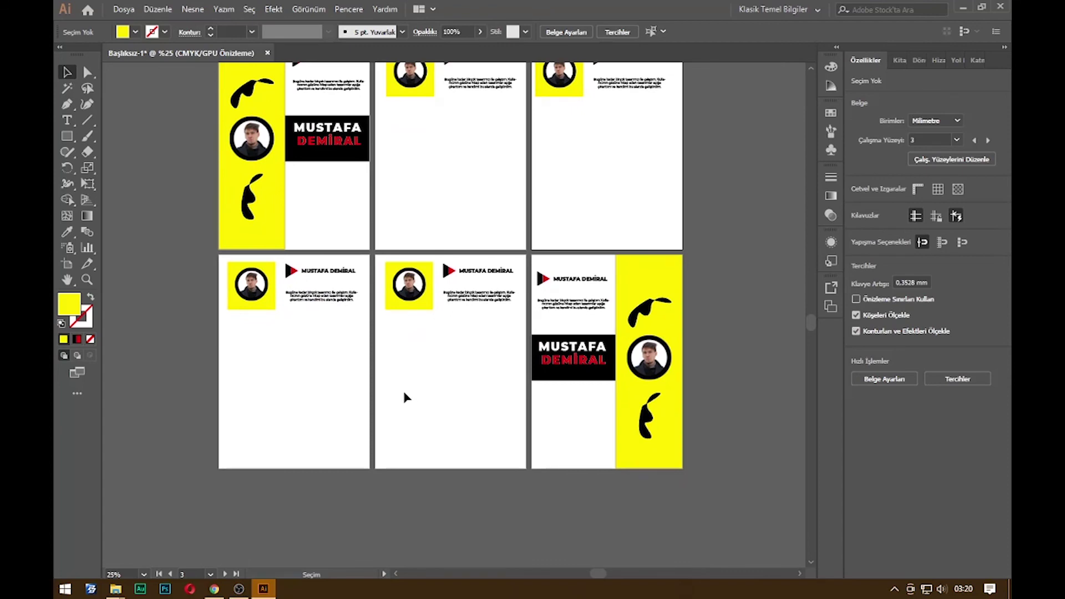
scroll(464, 357, down, 1)
scroll(465, 357, up, 1)
drag(468, 240, 465, 303)
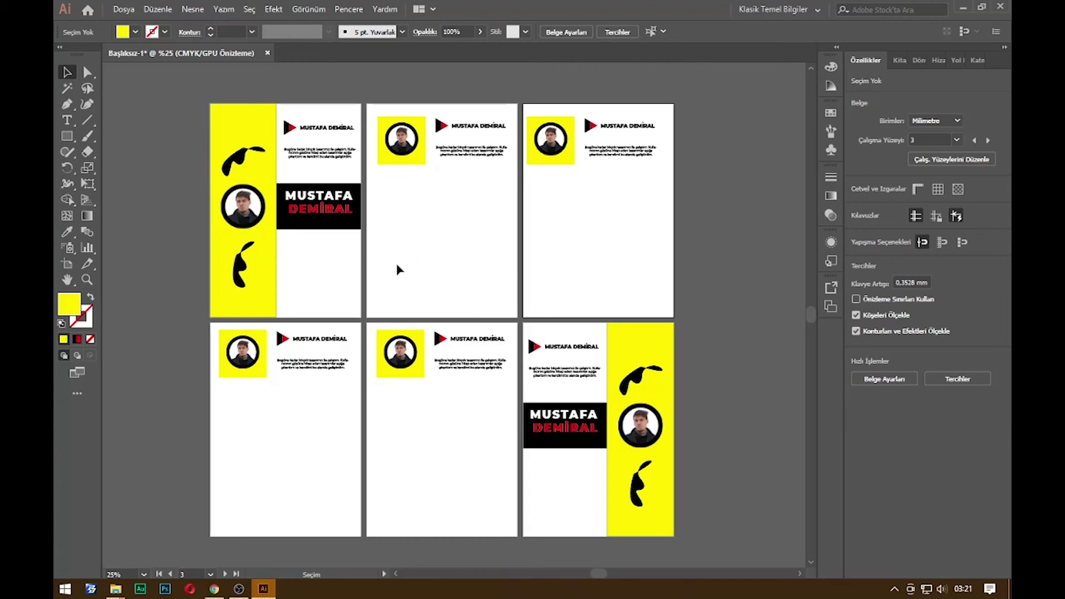
Begin a Save As to the Desktop, then cancel it
key(ctrl+s)
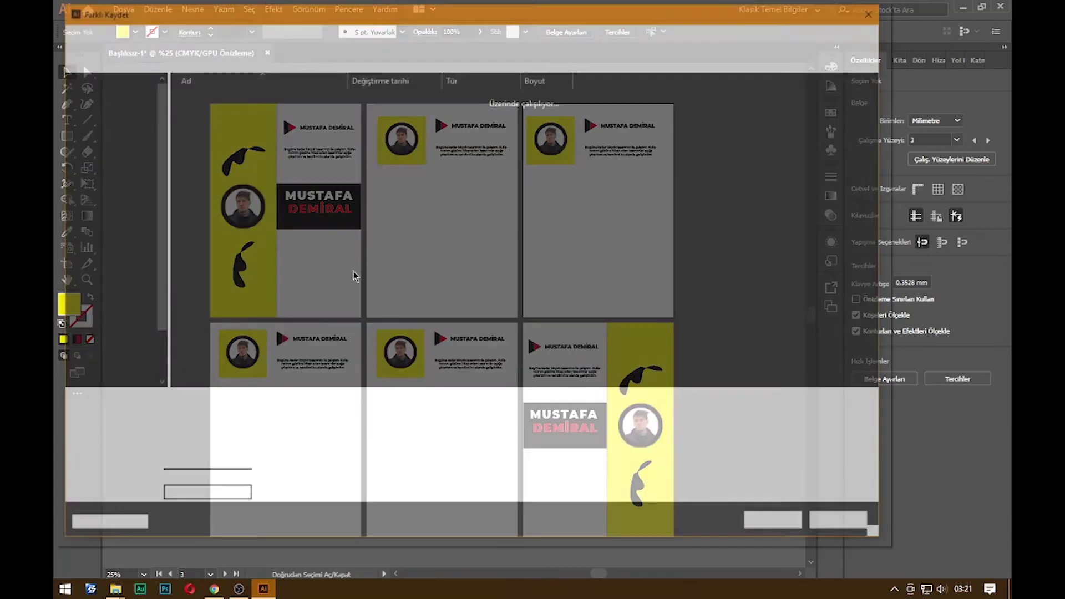
click(113, 326)
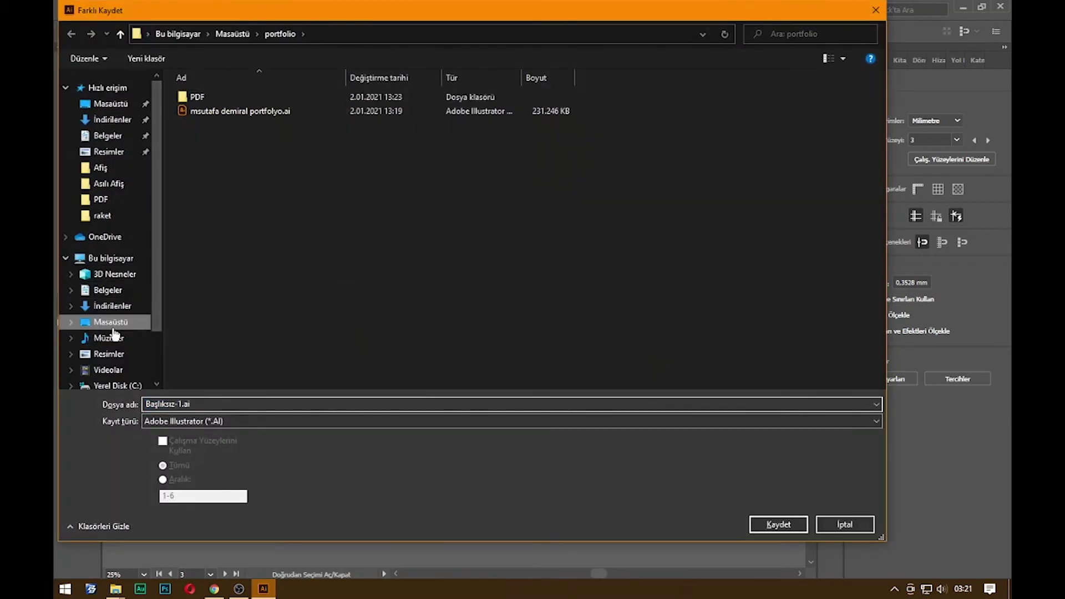
double_click(199, 403)
click(854, 526)
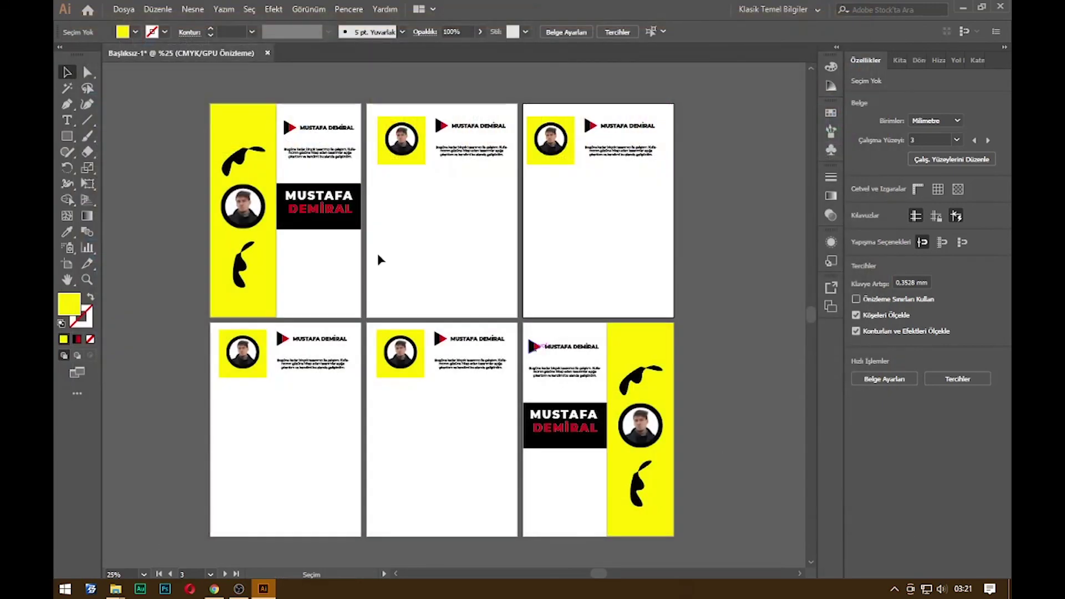
Set up File > Export > Export for Screens with Full Document and PDF format
click(124, 10)
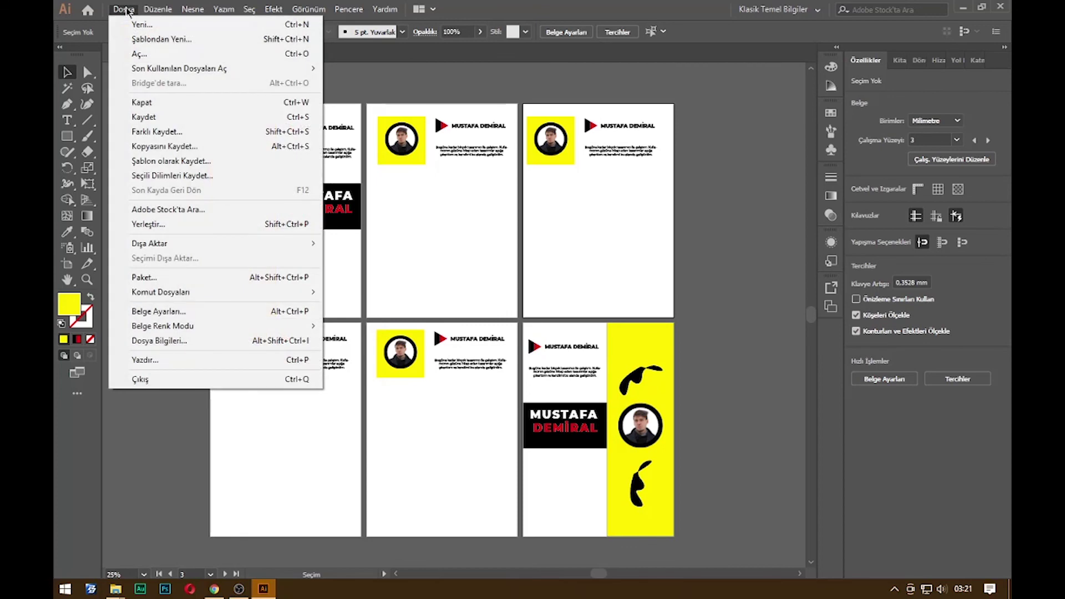
mouse_move(232, 247)
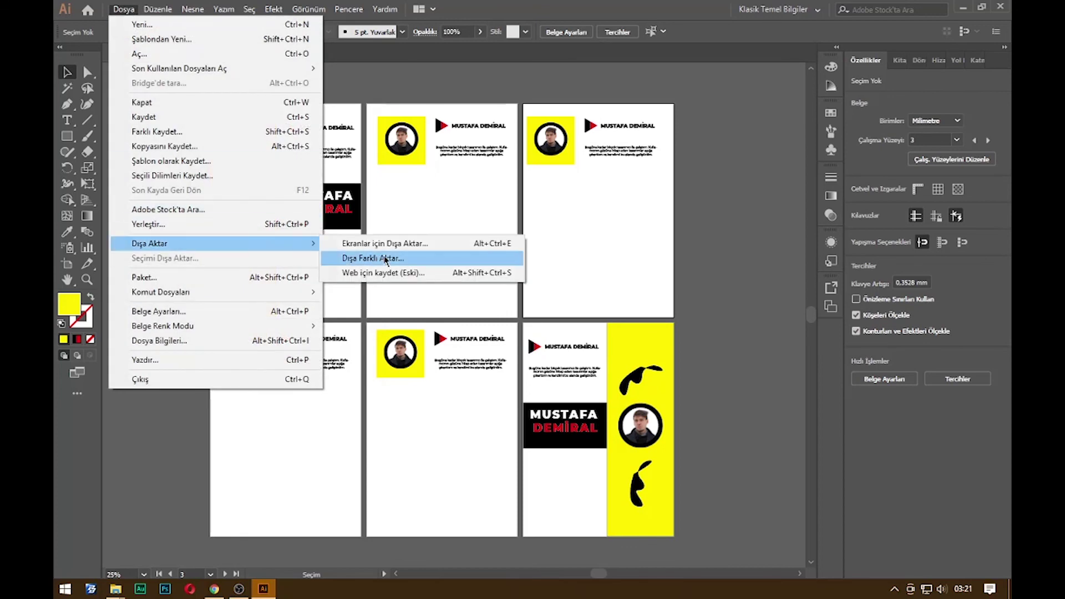
click(408, 247)
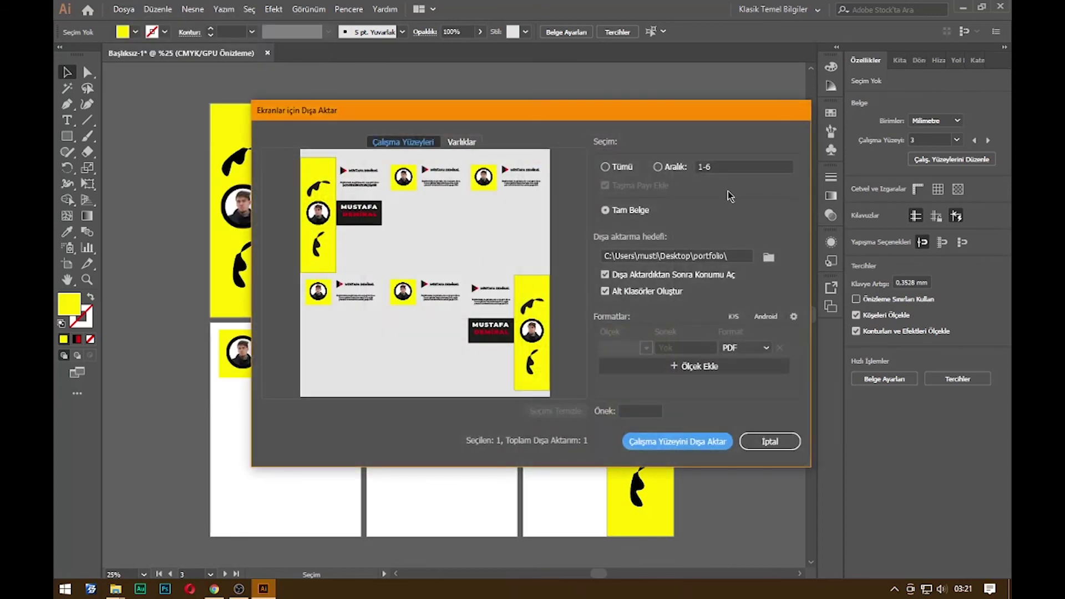
click(744, 348)
click(758, 466)
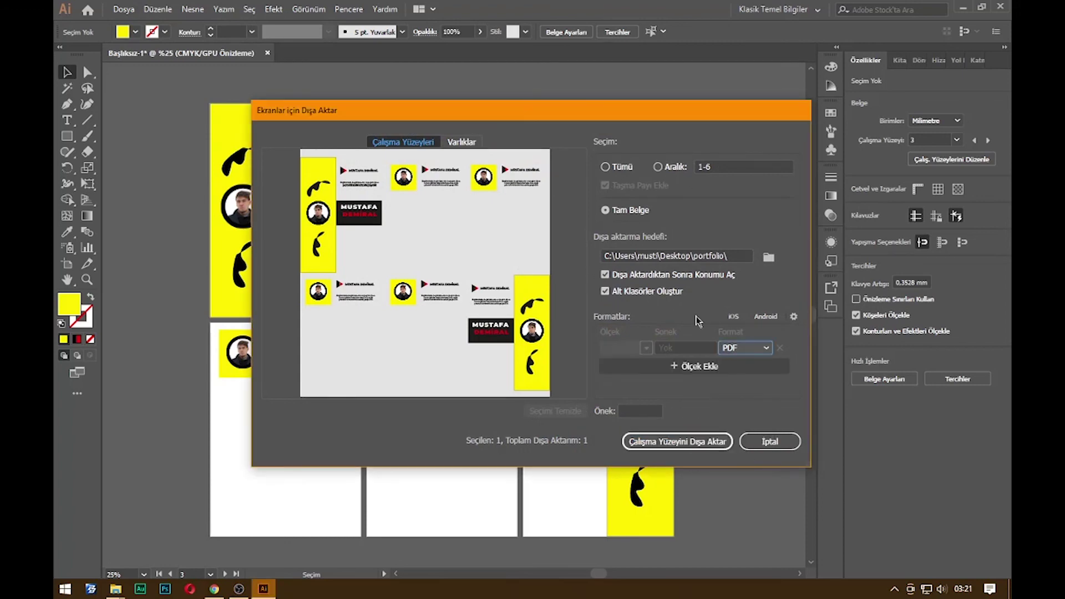
click(630, 169)
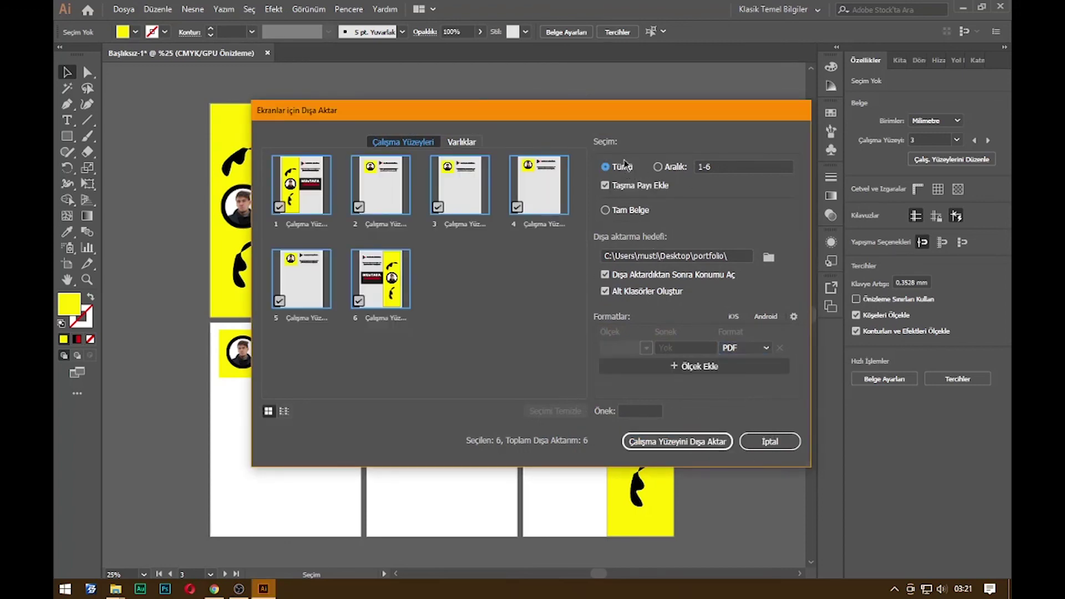
click(621, 211)
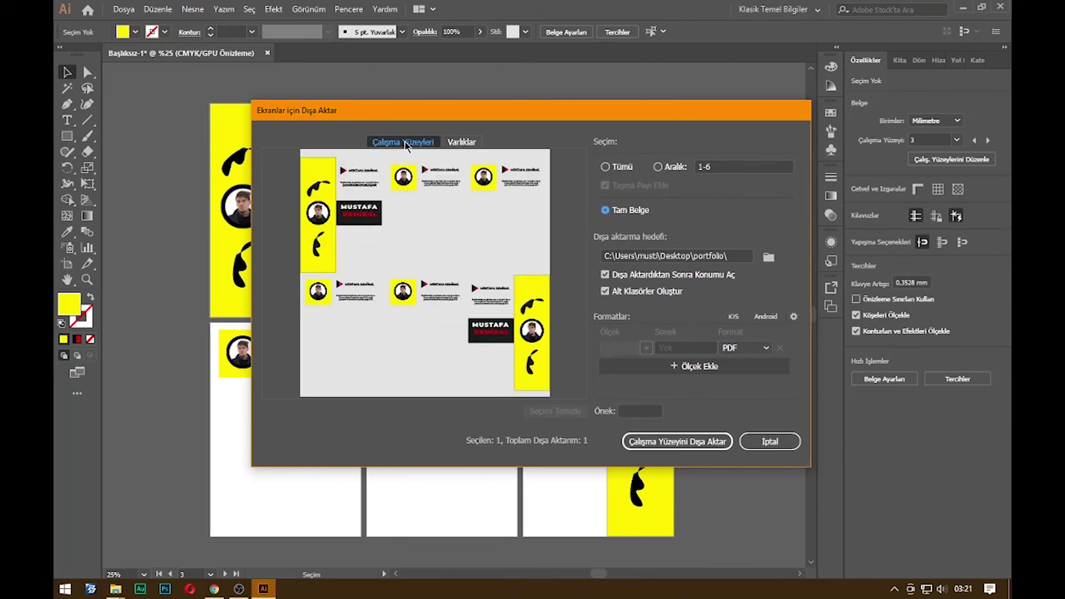
click(456, 143)
click(421, 145)
Set the export destination to the Desktop and export the portfolio as PDF
click(768, 259)
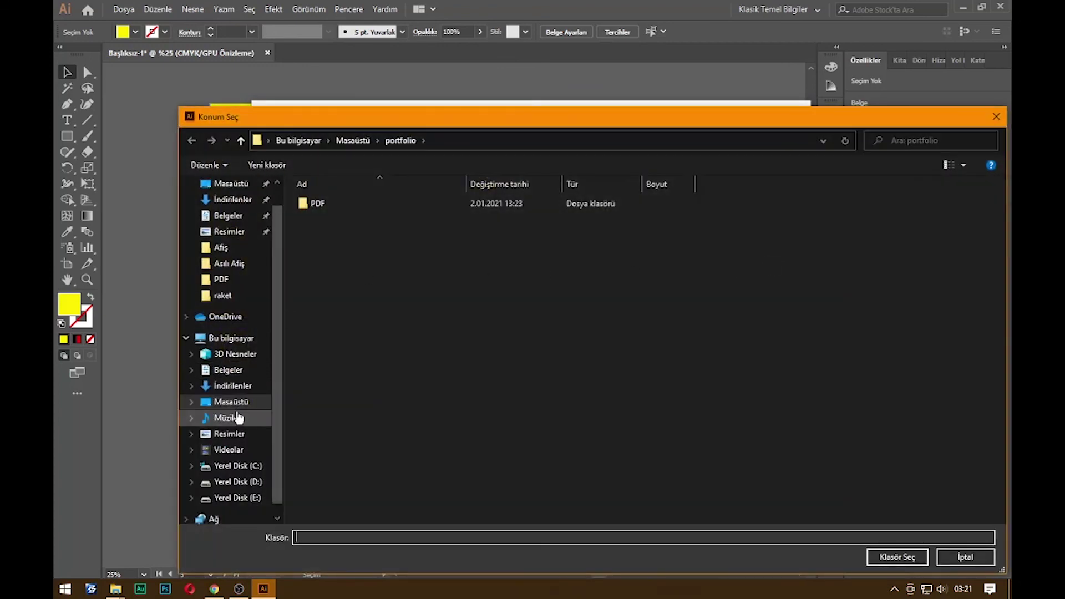
click(261, 403)
click(897, 557)
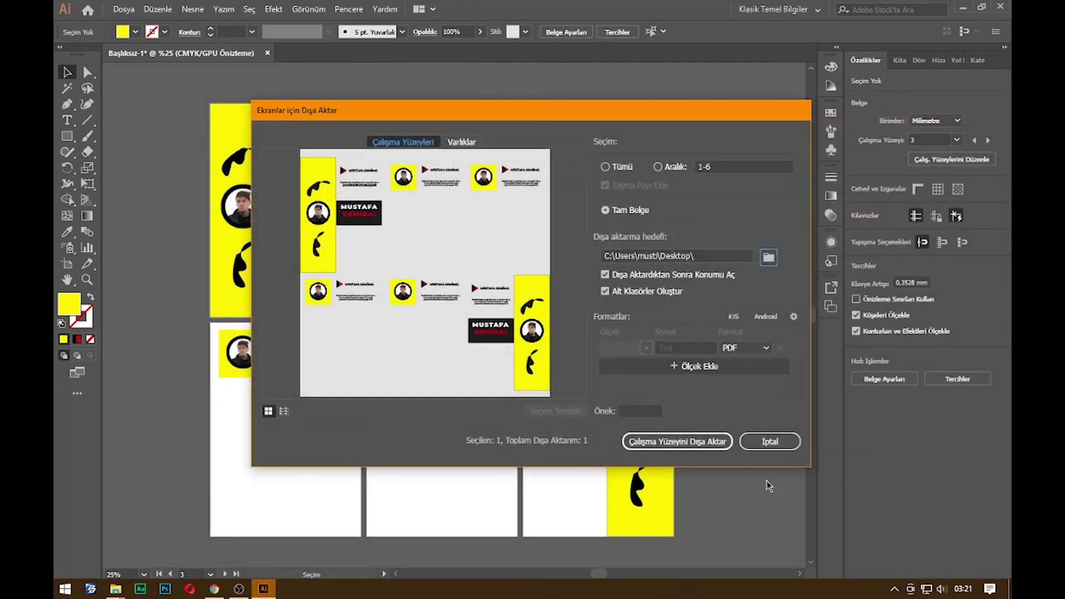
click(696, 442)
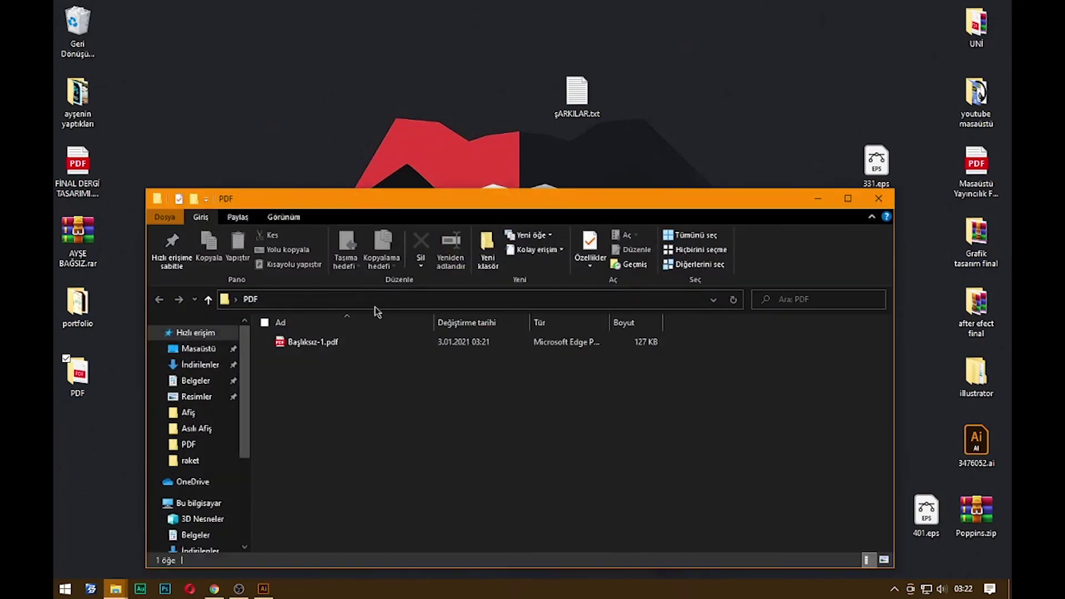
click(318, 344)
double_click(318, 344)
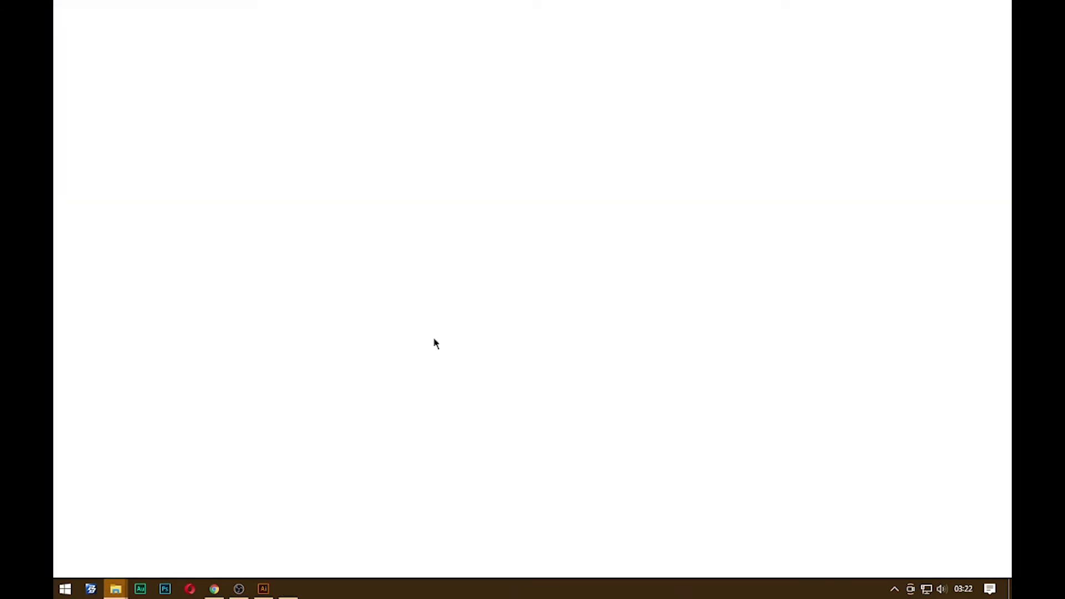
scroll(471, 244, down, 10)
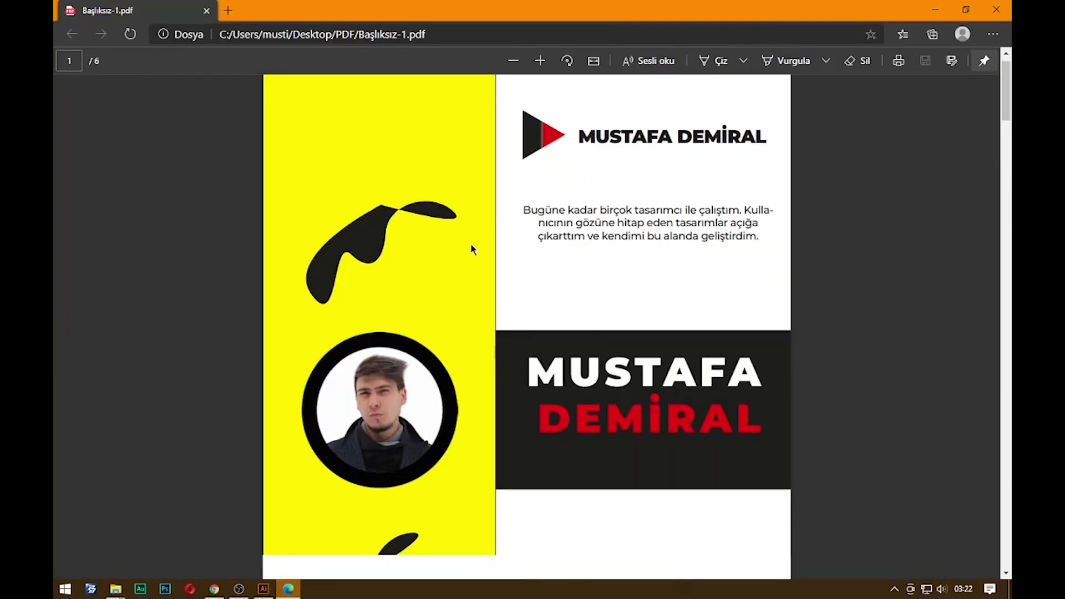
scroll(537, 280, down, 10)
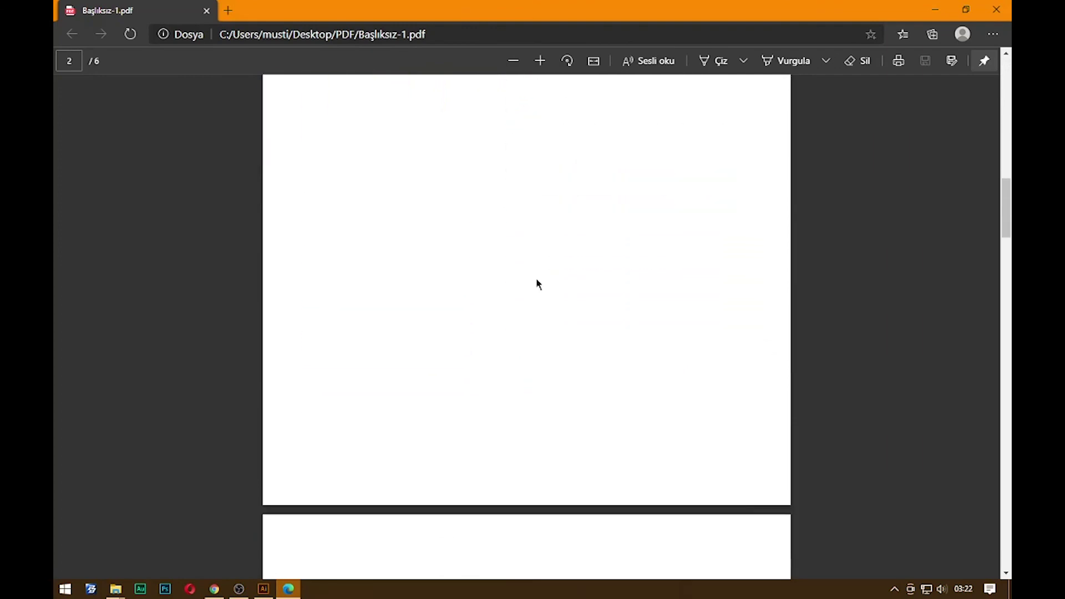
ctrl+scroll(537, 281, down, 3)
scroll(566, 447, down, 8)
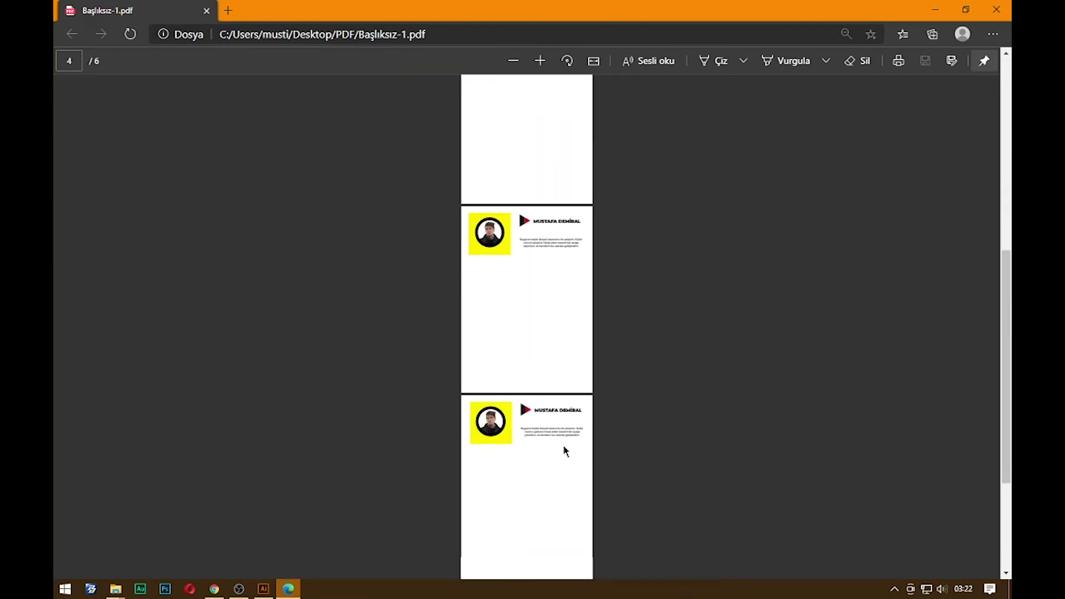
ctrl+scroll(563, 447, up, 3)
ctrl+scroll(578, 432, up, 5)
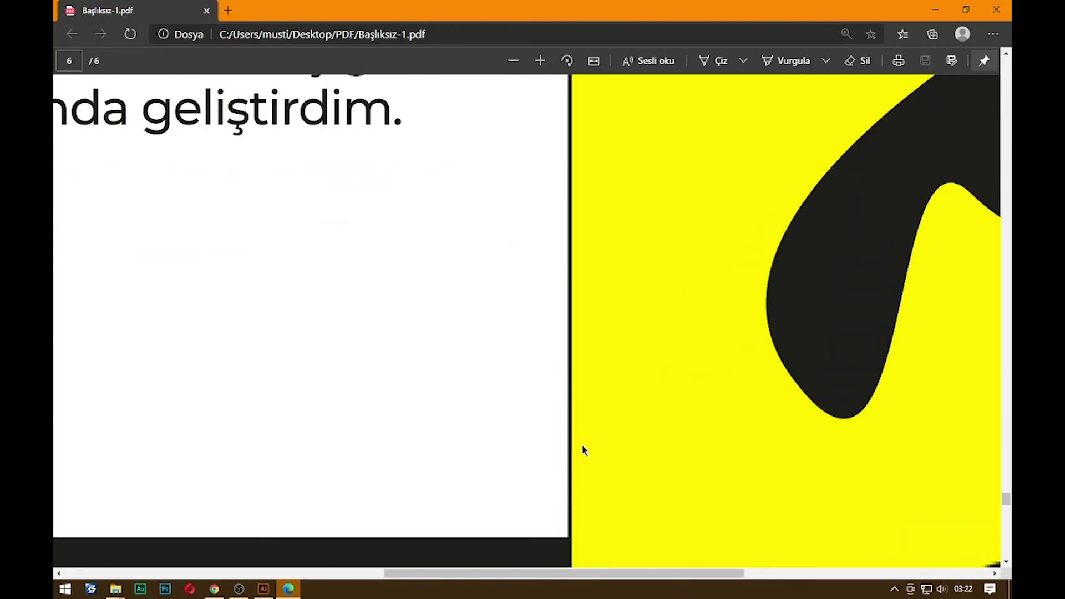
ctrl+scroll(580, 448, down, 6)
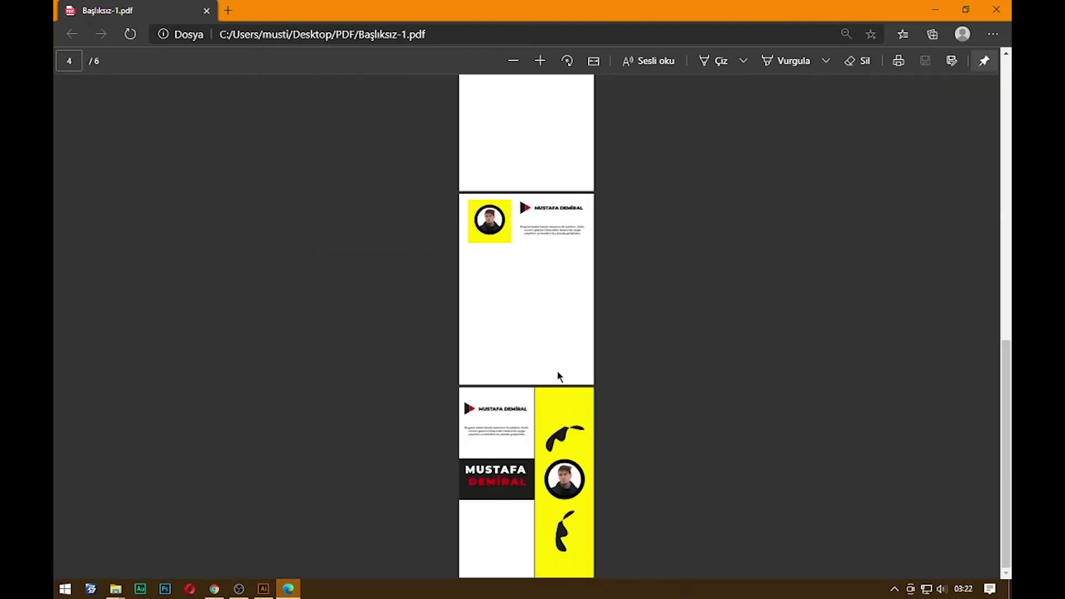
scroll(633, 361, up, 10)
click(997, 10)
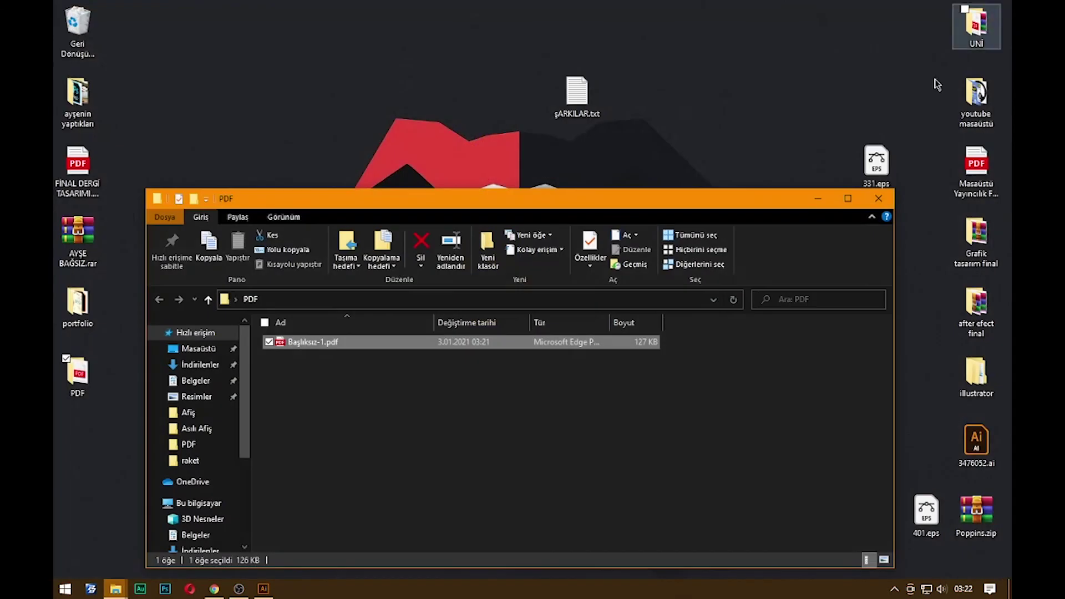
Close the PDF folder window and attempt to delete the folder, dismissing the folder-in-use warning
click(876, 199)
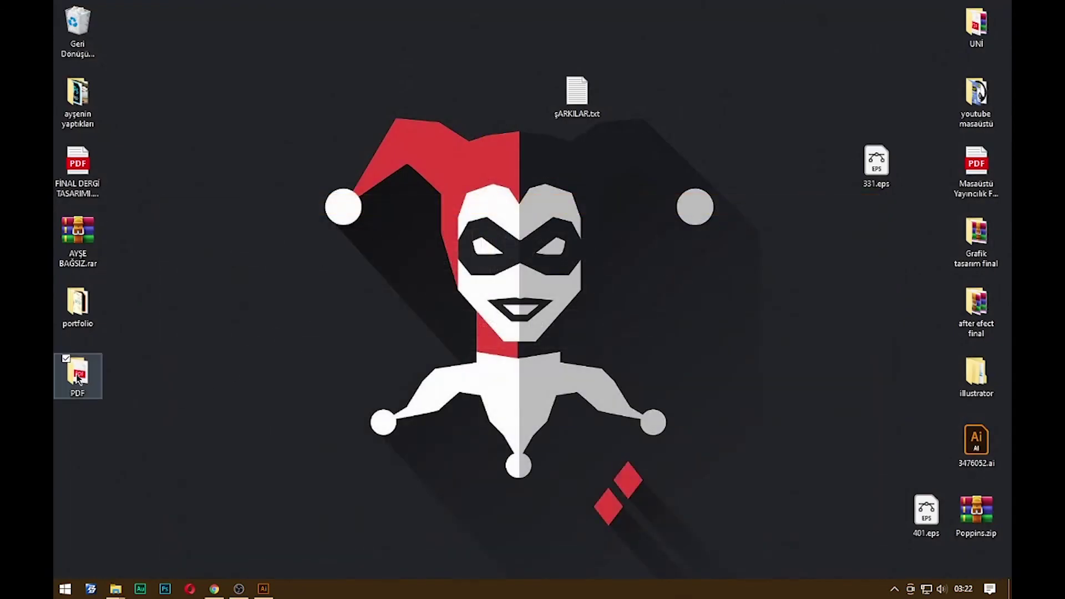
drag(78, 378, 315, 292)
key(Delete)
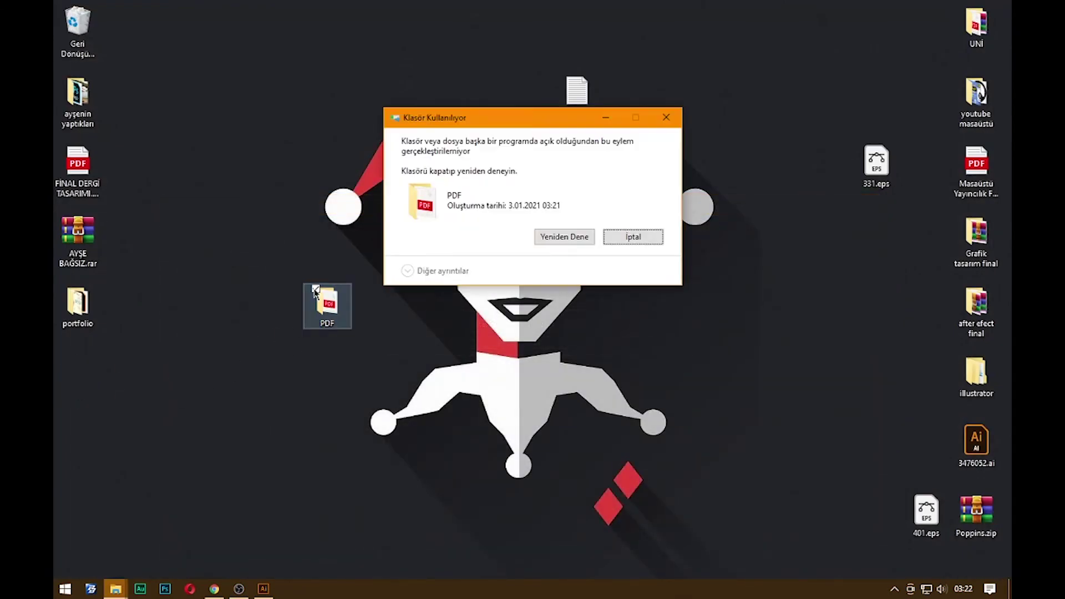
click(649, 235)
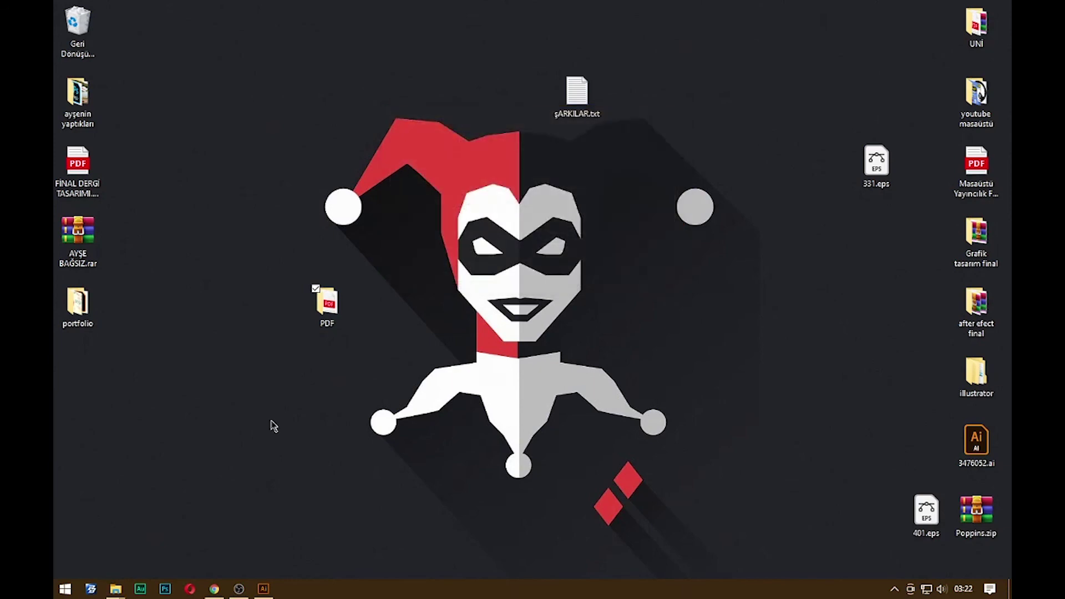
Close the portfolio document without saving (Hayır), then delete the PDF folder from the desktop
click(273, 594)
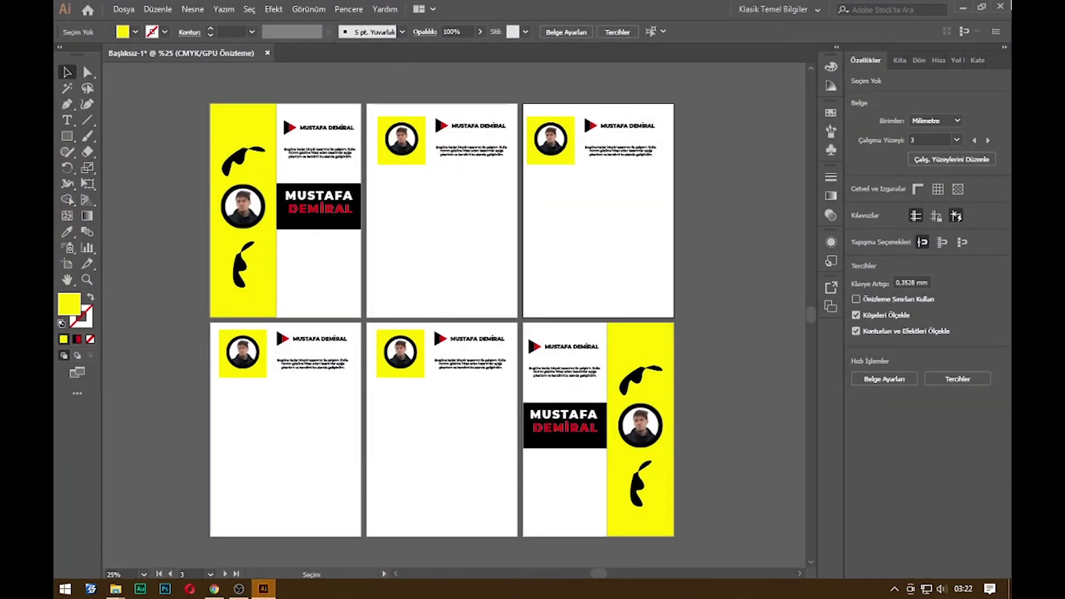
key(ctrl+w)
click(592, 314)
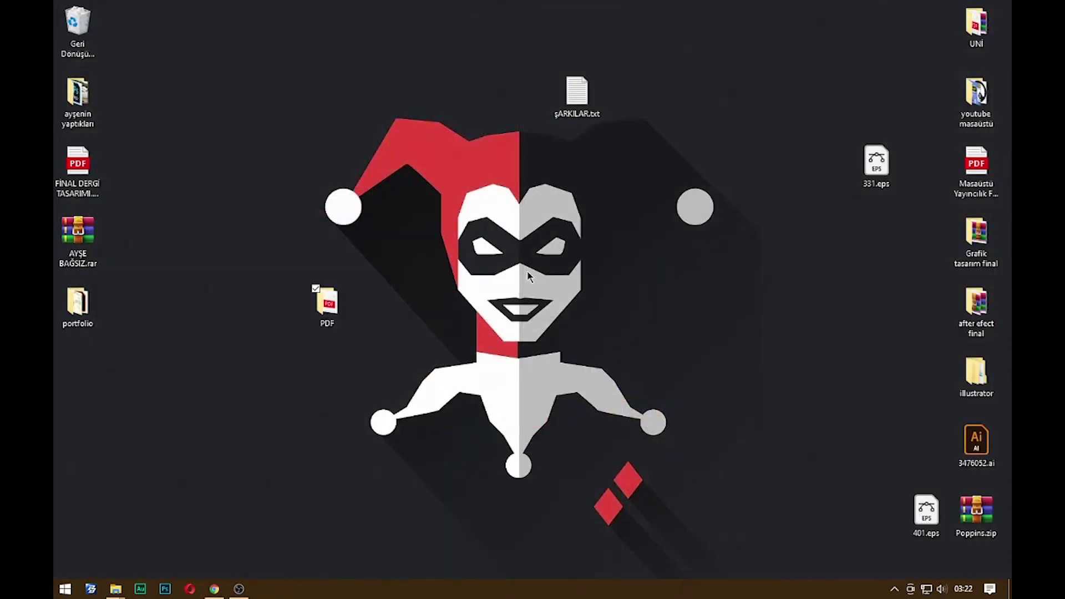
drag(504, 216, 226, 408)
key(Delete)
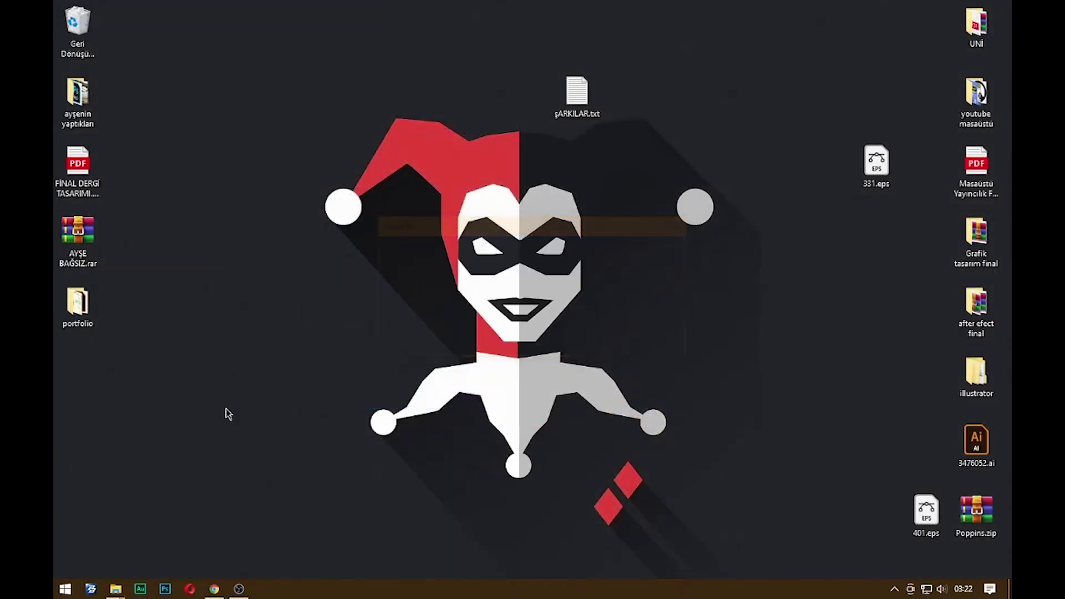